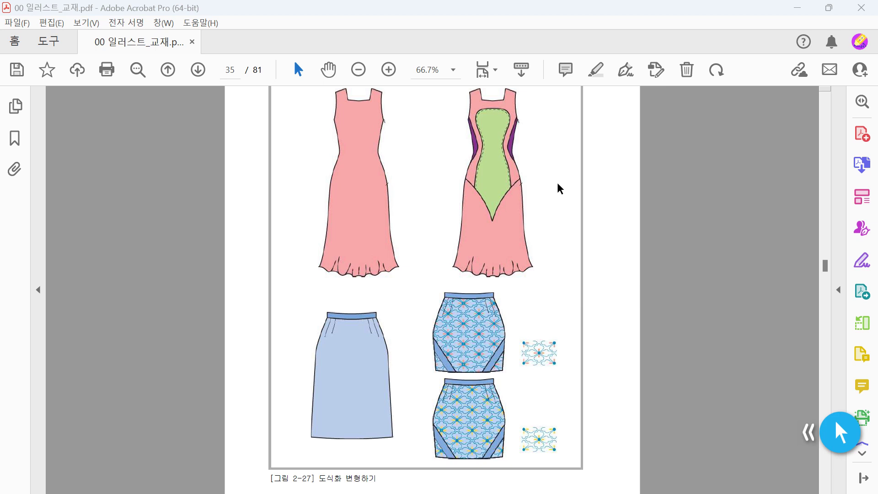
# - Mark the hip seam, centre panel and curved side panels on the plain pink dress in red ink, and clear the marks
pyautogui.hotkey('ctrl', '2')
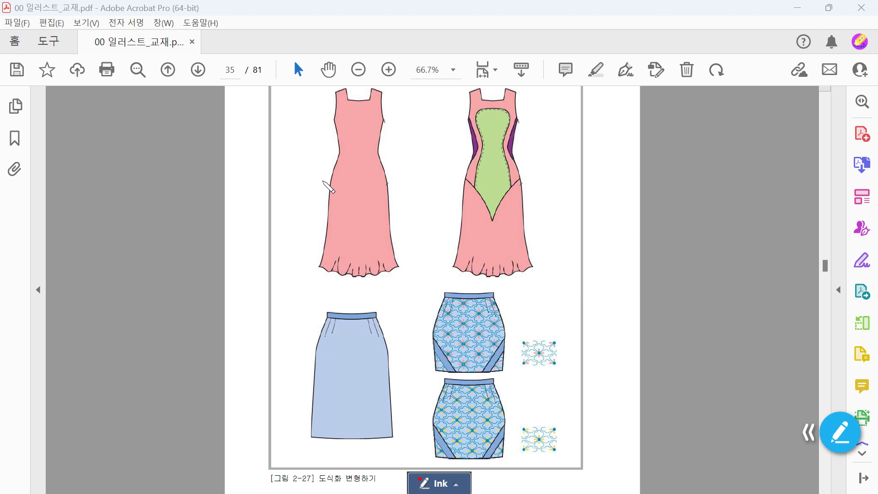
pyautogui.moveTo(319, 185)
pyautogui.mouseDown()
pyautogui.moveTo(356, 207)
pyautogui.moveTo(386, 185)
pyautogui.moveTo(422, 174)
pyautogui.mouseUp()
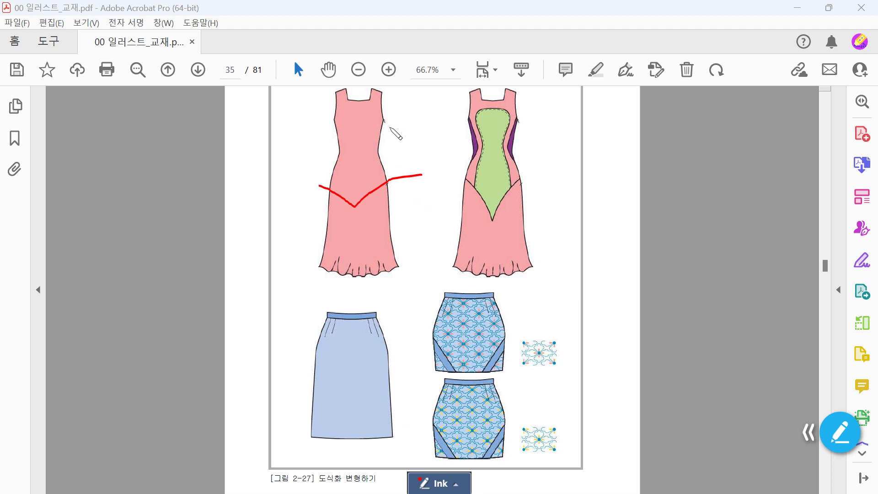
pyautogui.moveTo(335, 202)
pyautogui.mouseDown()
pyautogui.moveTo(352, 121)
pyautogui.moveTo(362, 117)
pyautogui.moveTo(377, 131)
pyautogui.moveTo(382, 195)
pyautogui.mouseUp()
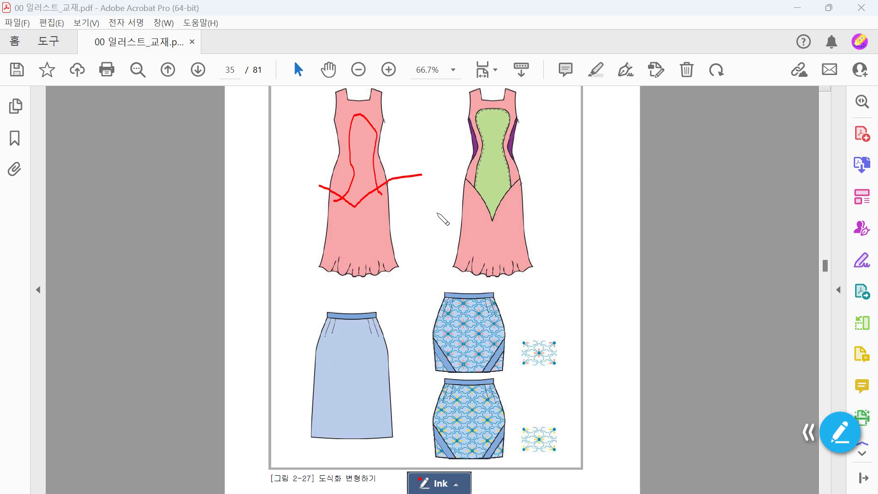
pyautogui.moveTo(336, 126)
pyautogui.mouseDown()
pyautogui.moveTo(345, 162)
pyautogui.moveTo(330, 179)
pyautogui.mouseUp()
pyautogui.moveTo(384, 128); pyautogui.dragTo(389, 173)
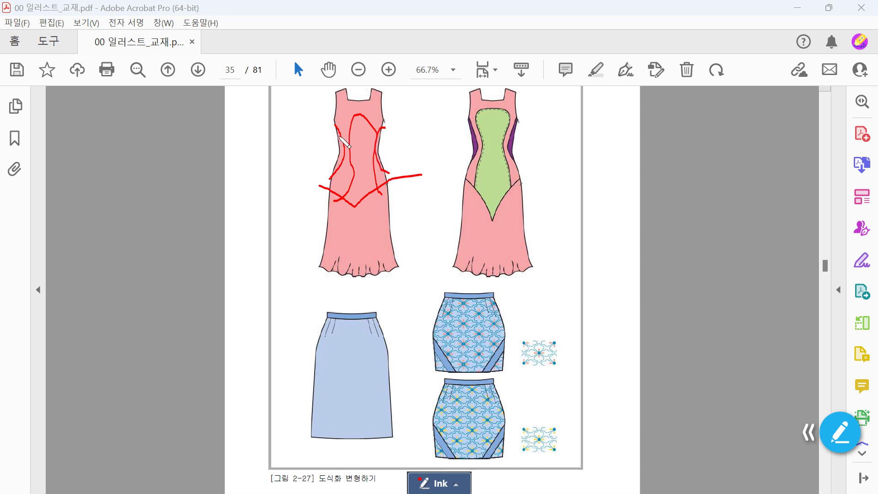
pyautogui.moveTo(343, 132)
pyautogui.mouseDown()
pyautogui.moveTo(332, 130)
pyautogui.moveTo(336, 122)
pyautogui.moveTo(341, 133)
pyautogui.mouseUp()
pyautogui.click(827, 420)
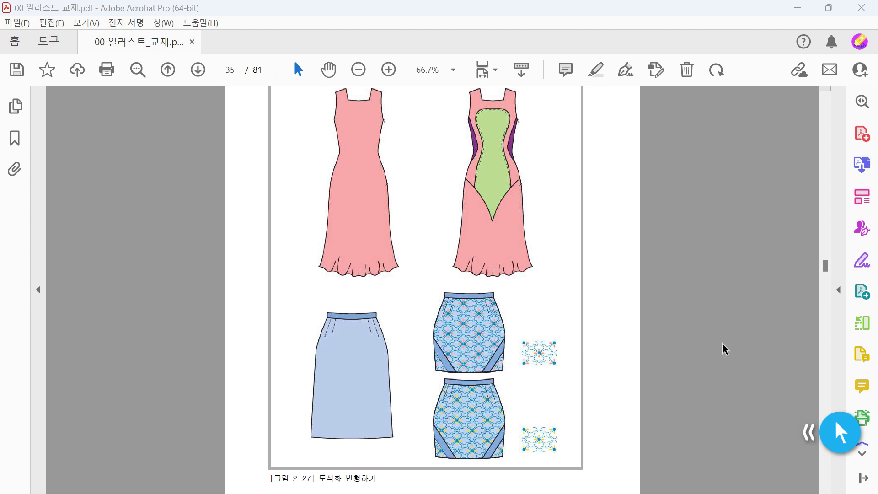
# - Switch to the skirt drawing in Illustrator
pyautogui.hotkey('alt', 'Tab')
pyautogui.click(73, 9)
pyautogui.click(97, 59)
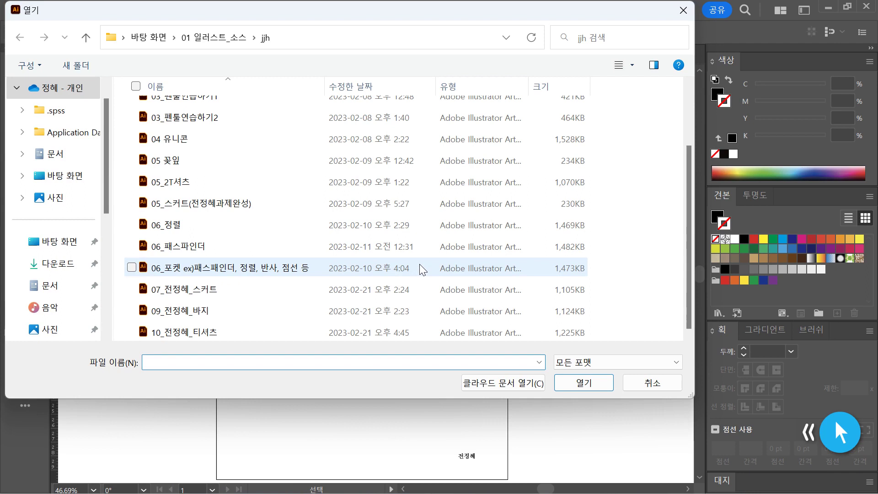
pyautogui.click(212, 295)
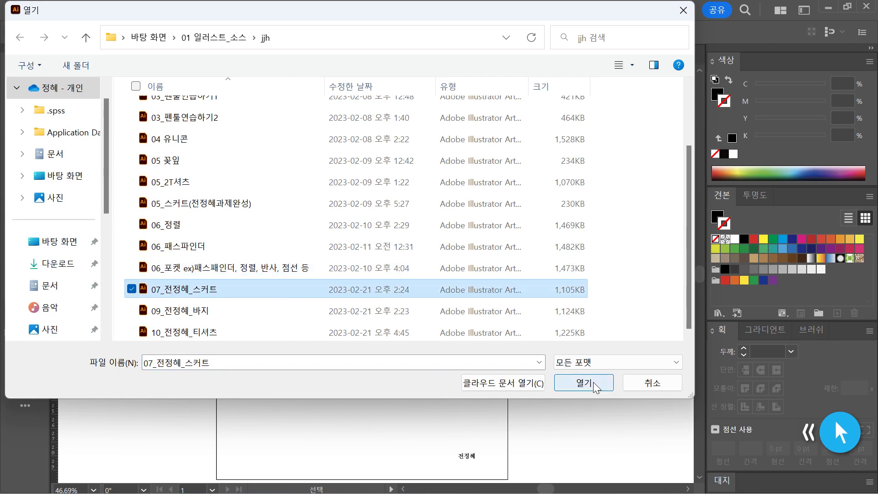
pyautogui.click(670, 385)
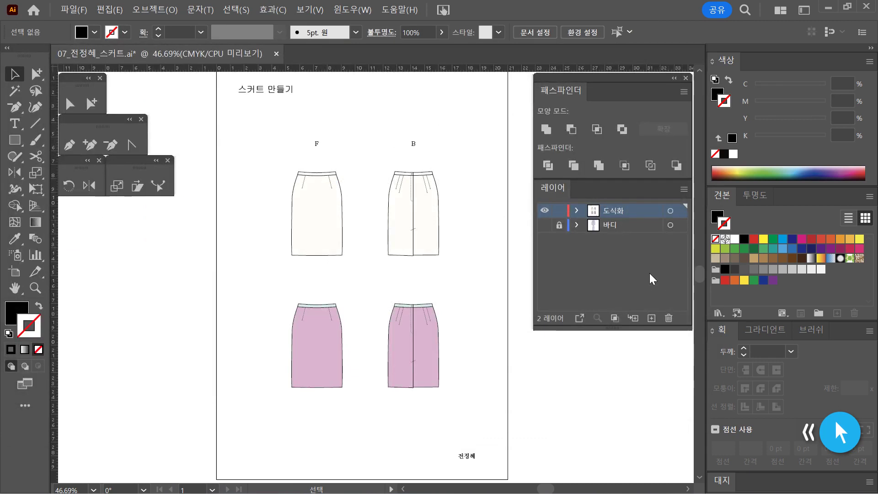
# - Duplicate the 도식화 layer and make the copy the active layer, with the original locked and hidden
pyautogui.moveTo(630, 217); pyautogui.dragTo(652, 319)
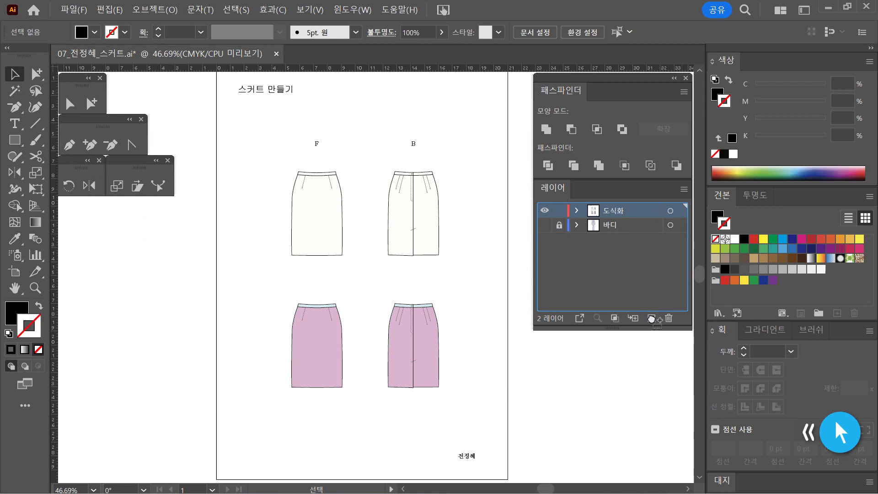
pyautogui.moveTo(652, 319); pyautogui.dragTo(652, 318)
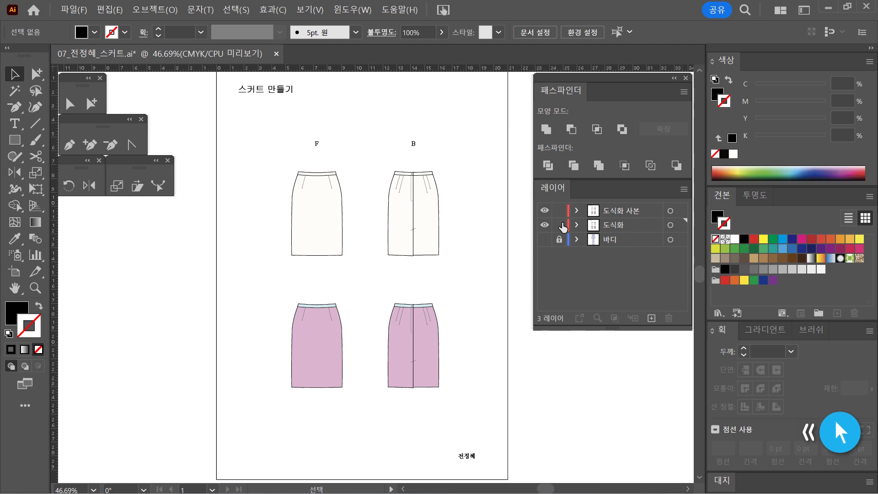
pyautogui.click(560, 225)
pyautogui.click(544, 226)
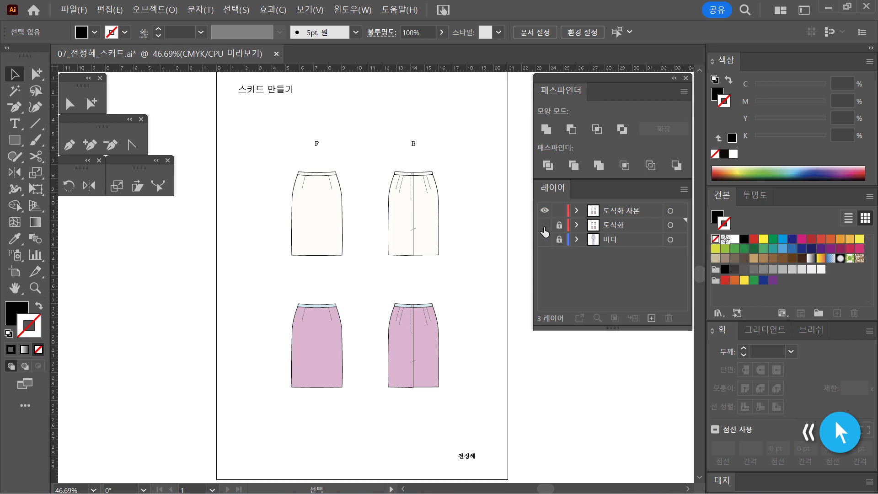
pyautogui.click(623, 213)
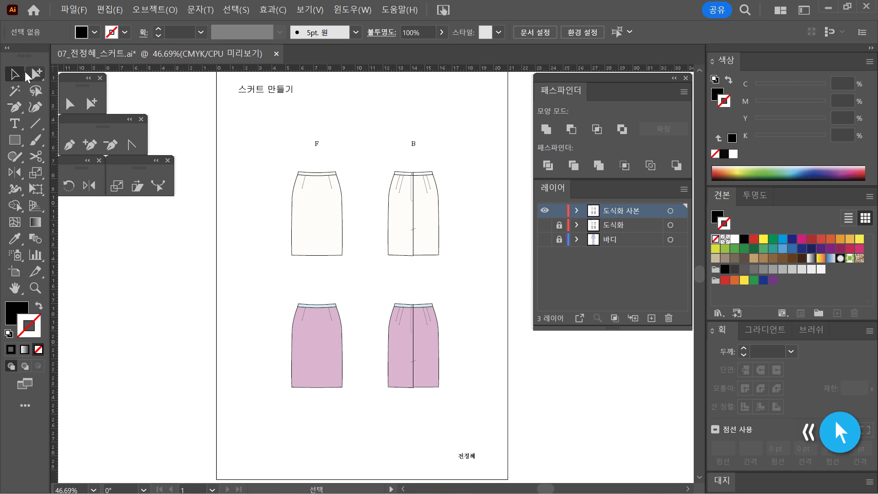
# - Delete the pink skirts, the heading and view labels, and the white back skirt, keeping only the white front skirt
pyautogui.moveTo(262, 286); pyautogui.dragTo(492, 465)
pyautogui.press('Delete')
pyautogui.moveTo(466, 158); pyautogui.dragTo(237, 78)
pyautogui.press('Delete')
pyautogui.moveTo(386, 194); pyautogui.dragTo(476, 380)
pyautogui.press('Delete')
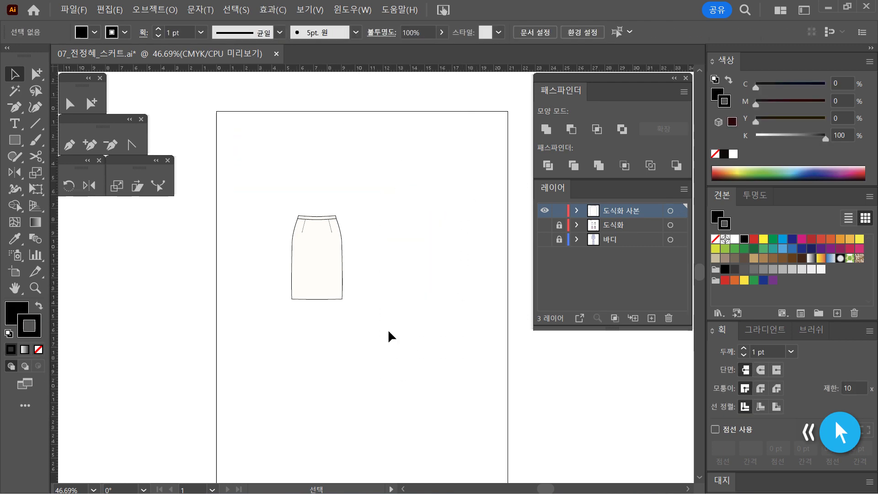
# - Move the front skirt to the horizontal centre of the artboard and show the 바디 layer
pyautogui.click(326, 281)
pyautogui.moveTo(323, 273); pyautogui.dragTo(451, 278)
pyautogui.click(444, 278)
pyautogui.hotkey('ctrl', '=')
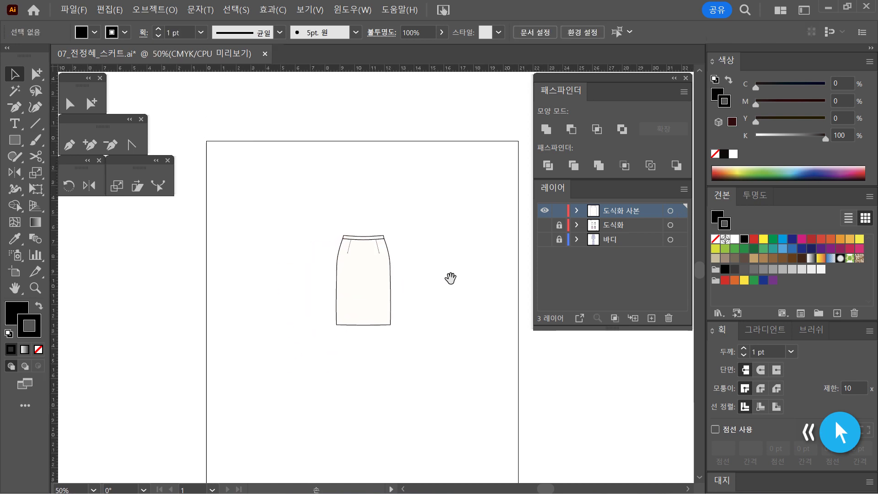
pyautogui.click(544, 240)
pyautogui.moveTo(471, 364); pyautogui.dragTo(473, 268)
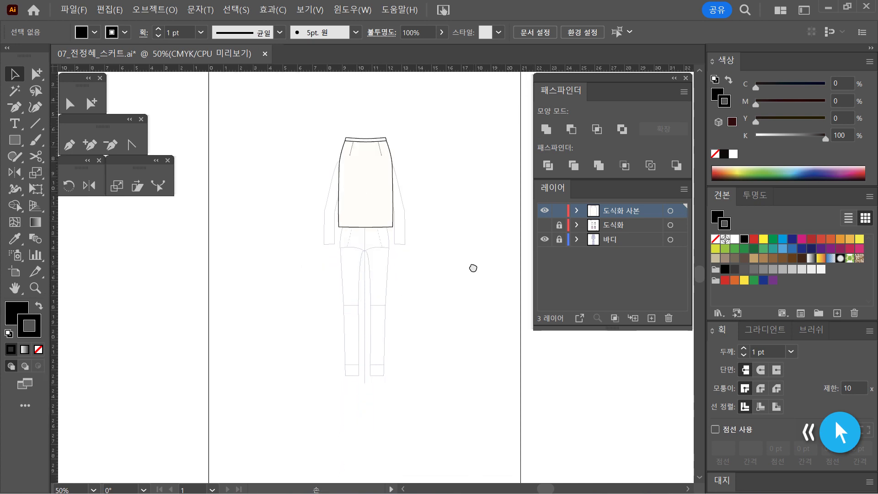
# - Move the skirt down onto the body figure, placing its waistband near the waist and centring it on the hips
pyautogui.click(370, 205)
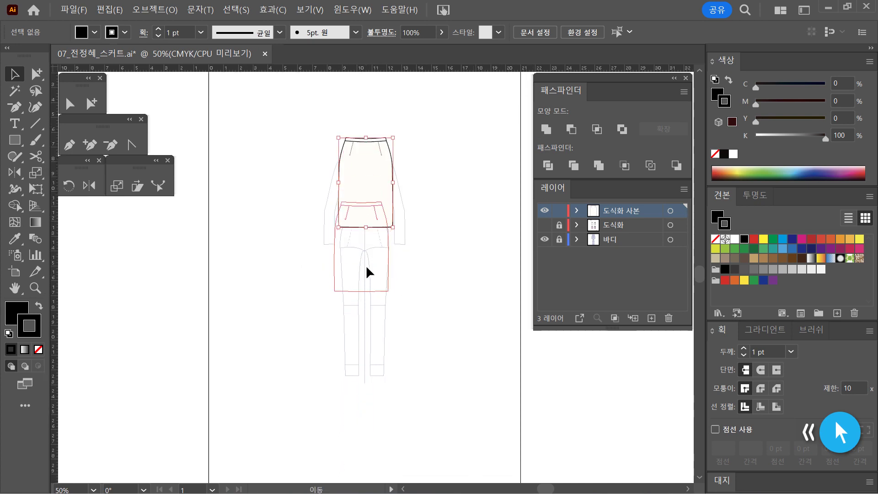
pyautogui.click(426, 293)
pyautogui.press('z')
pyautogui.click(400, 274)
pyautogui.click(399, 272)
pyautogui.moveTo(400, 272); pyautogui.dragTo(455, 297)
pyautogui.click(345, 275)
pyautogui.moveTo(350, 290); pyautogui.dragTo(353, 300)
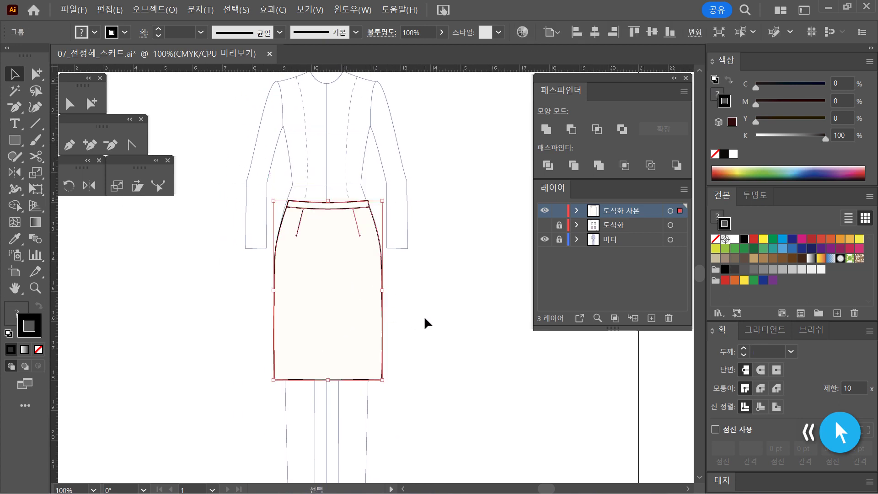
# - Remove the fill from the skirt panel and waistband so the body guide can be seen through them
pyautogui.click(91, 103)
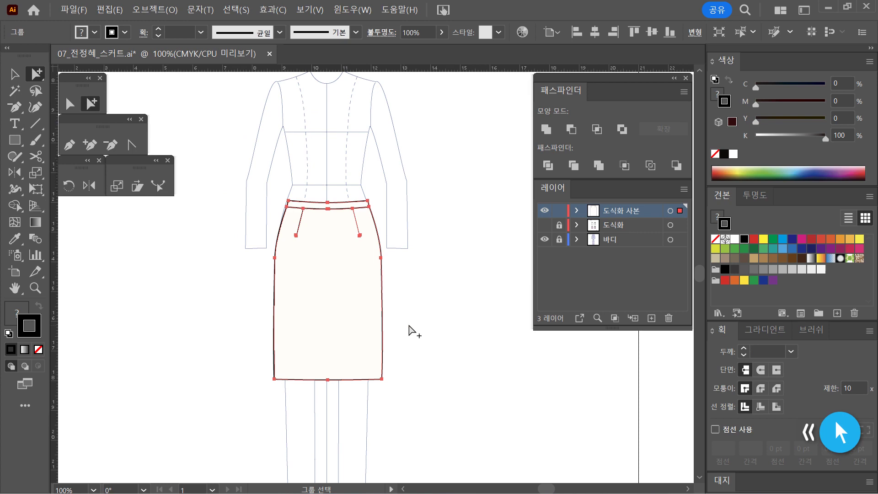
pyautogui.click(337, 220)
pyautogui.click(341, 239)
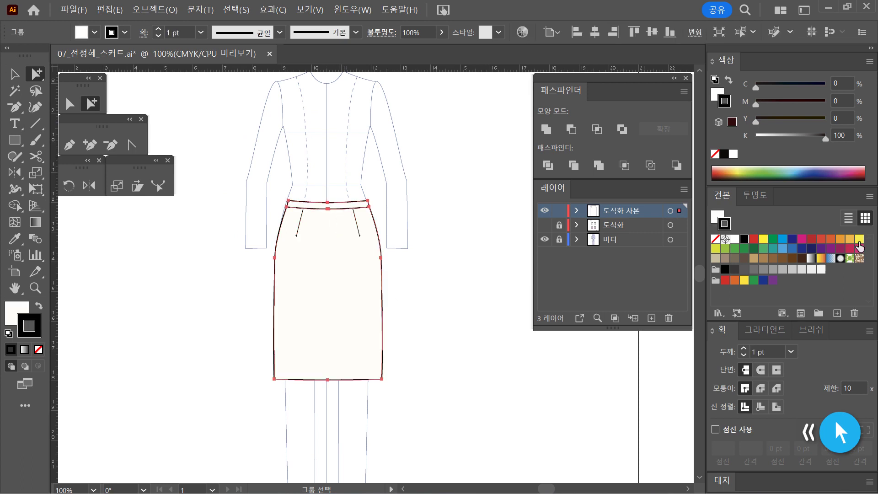
pyautogui.click(717, 221)
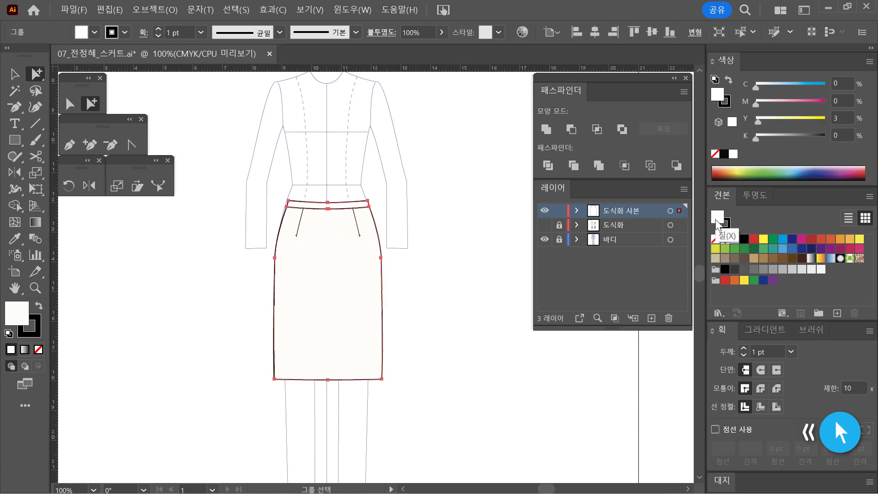
pyautogui.click(716, 239)
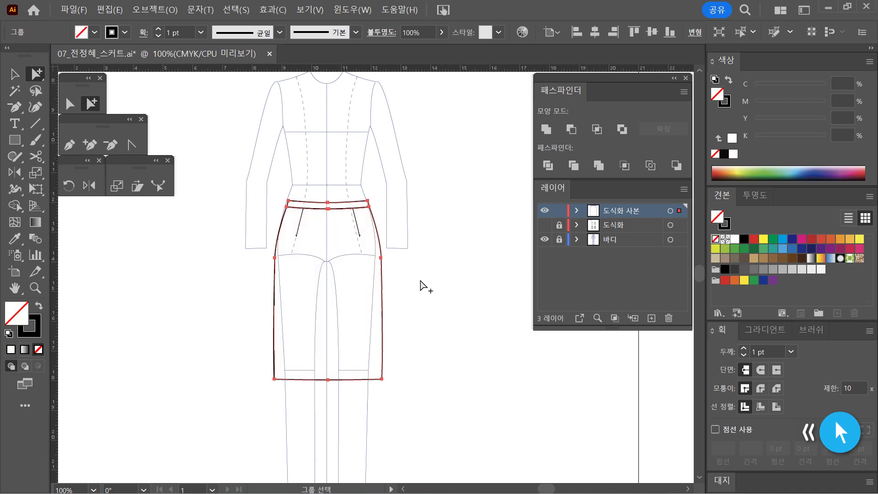
pyautogui.click(457, 301)
# - Move the whole skirt slightly up towards the body's waistline and nudge it left onto the centre line
pyautogui.click(15, 74)
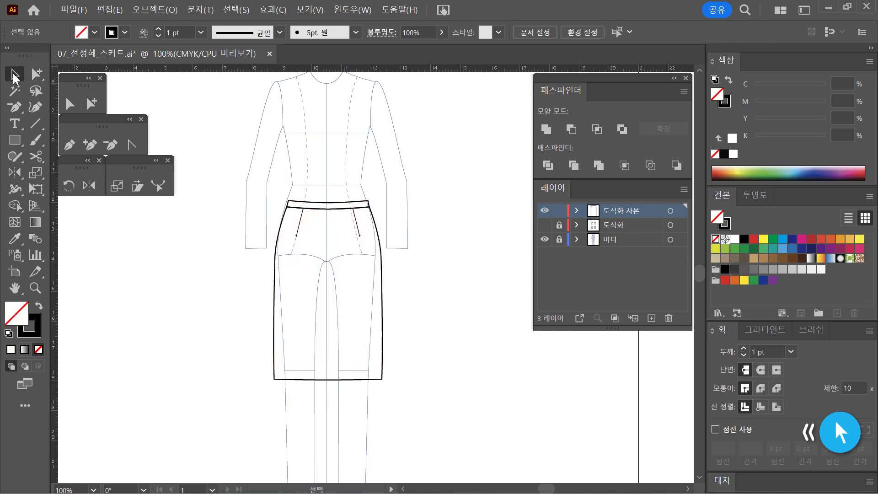
pyautogui.moveTo(433, 303); pyautogui.dragTo(252, 172)
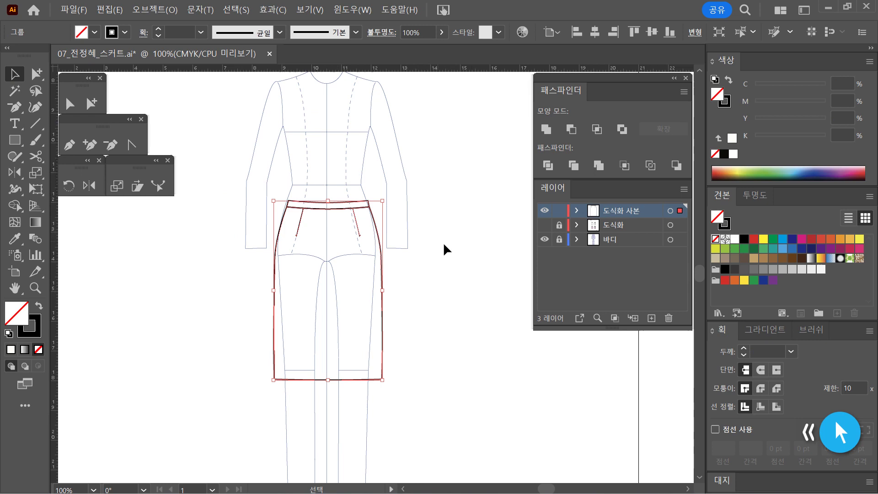
pyautogui.keyDown('ctrl'); pyautogui.click(356, 268); pyautogui.keyUp('ctrl')
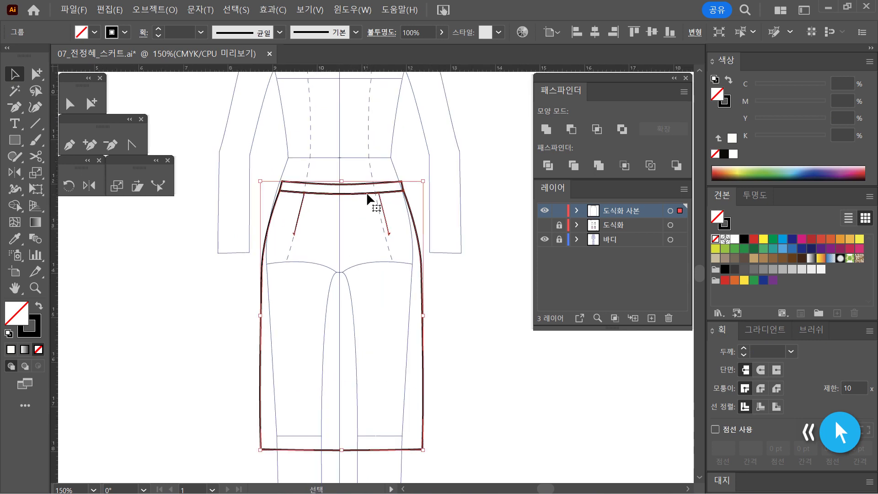
pyautogui.click(339, 159)
pyautogui.click(365, 186)
pyautogui.moveTo(364, 185); pyautogui.dragTo(364, 178)
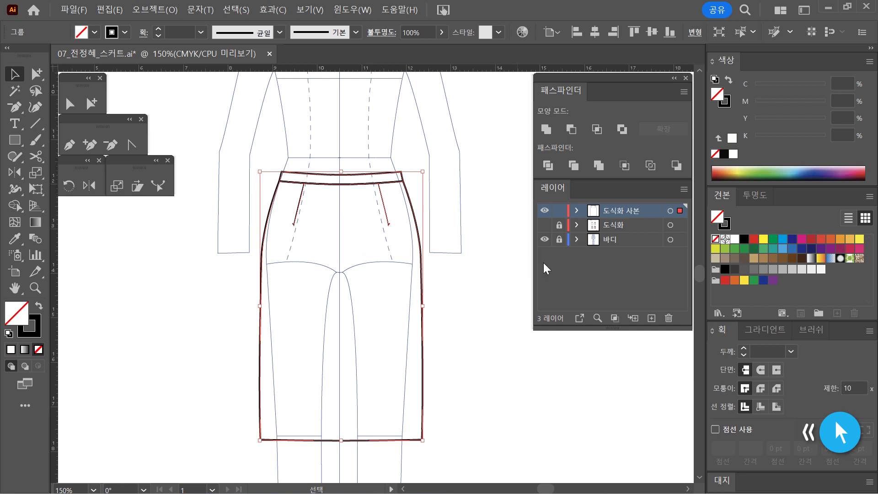
pyautogui.press('Left')
pyautogui.press('Up')
pyautogui.press('Up')
pyautogui.press('Up')
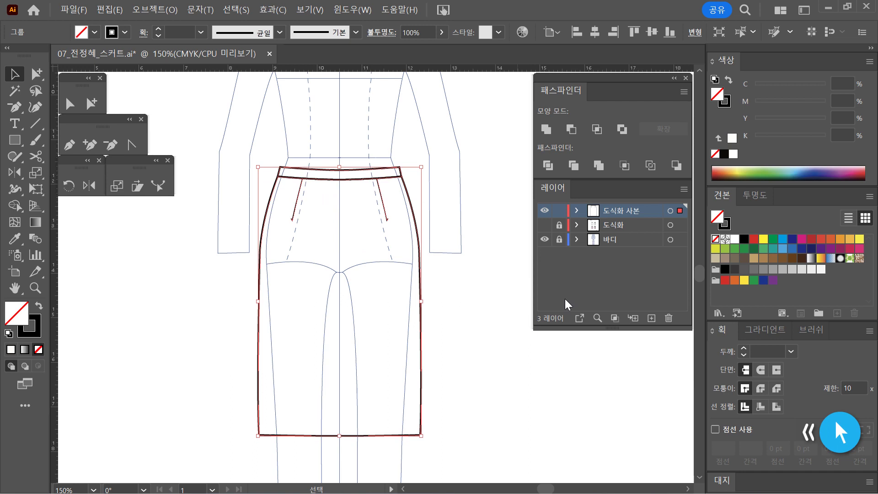
pyautogui.click(487, 348)
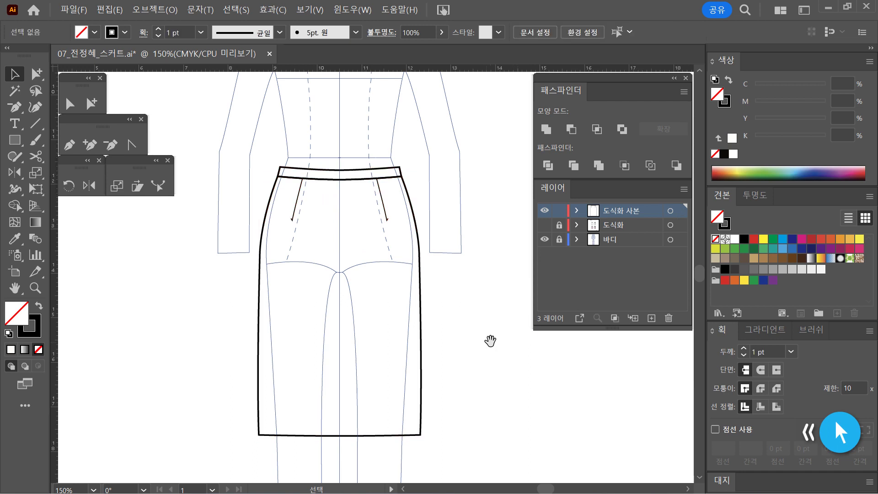
pyautogui.hotkey('ctrl', '-')
pyautogui.moveTo(279, 190); pyautogui.dragTo(448, 343)
pyautogui.click(469, 404)
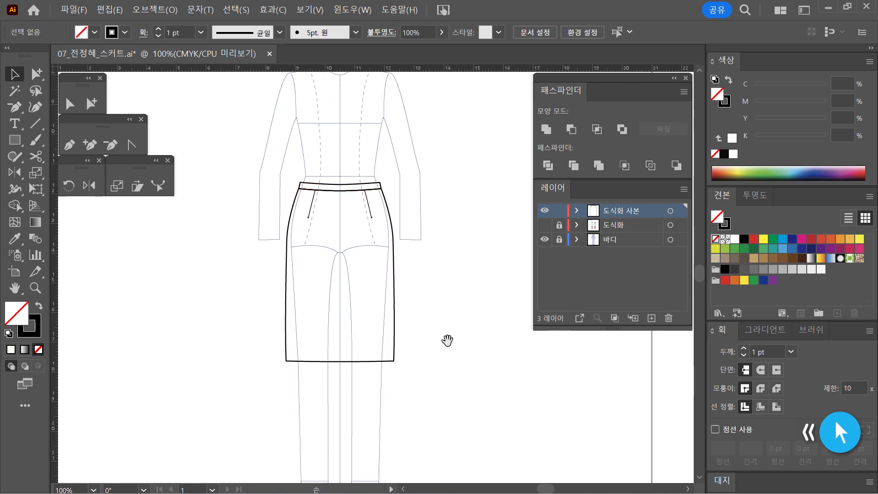
# - Switch to the textbook PDF and mark the plain skirt's hem shortening and the patterned skirt's tapered sides and corner inset in red ink
pyautogui.hotkey('alt', 'Tab')
pyautogui.click(844, 435)
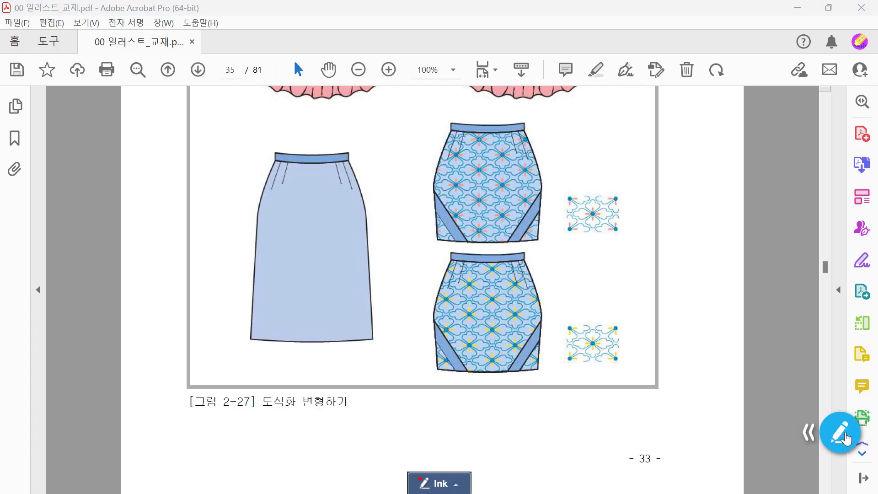
pyautogui.moveTo(251, 352)
pyautogui.mouseDown()
pyautogui.moveTo(371, 354)
pyautogui.moveTo(386, 340)
pyautogui.moveTo(293, 314)
pyautogui.moveTo(223, 330)
pyautogui.moveTo(231, 344)
pyautogui.moveTo(264, 353)
pyautogui.mouseUp()
pyautogui.moveTo(234, 317)
pyautogui.mouseDown()
pyautogui.moveTo(228, 227)
pyautogui.moveTo(238, 235)
pyautogui.mouseUp()
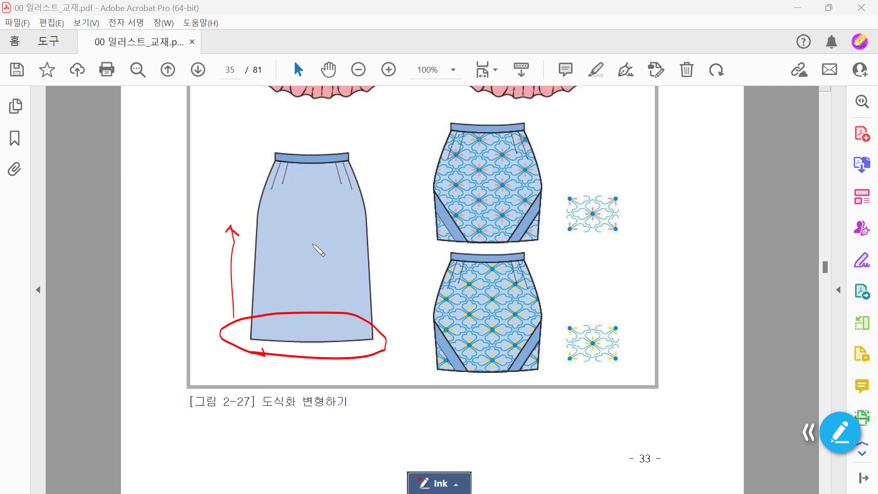
pyautogui.moveTo(423, 192); pyautogui.dragTo(434, 230)
pyautogui.moveTo(557, 196)
pyautogui.mouseDown()
pyautogui.moveTo(545, 231)
pyautogui.moveTo(555, 229)
pyautogui.mouseUp()
pyautogui.moveTo(446, 227); pyautogui.dragTo(453, 211)
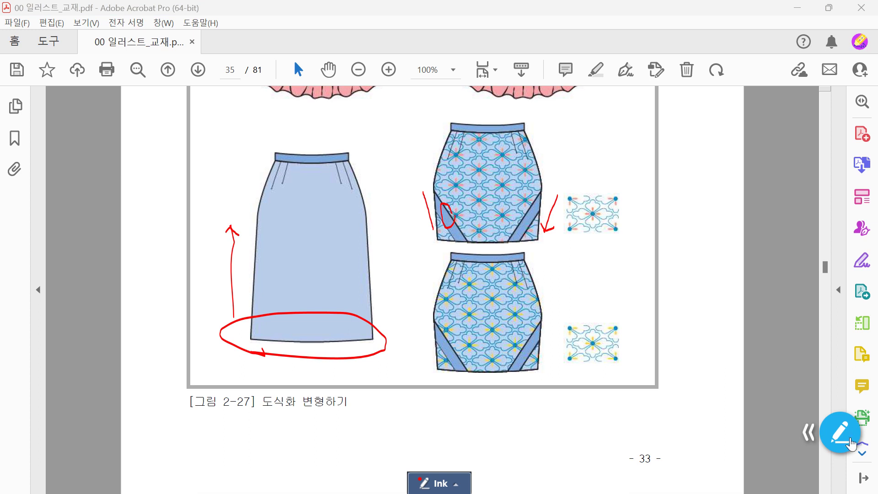
# - Switch back to Illustrator and shorten the skirt by raising only its hem anchor points straight up to about mid-thigh
pyautogui.hotkey('alt', 'Tab')
pyautogui.click(70, 103)
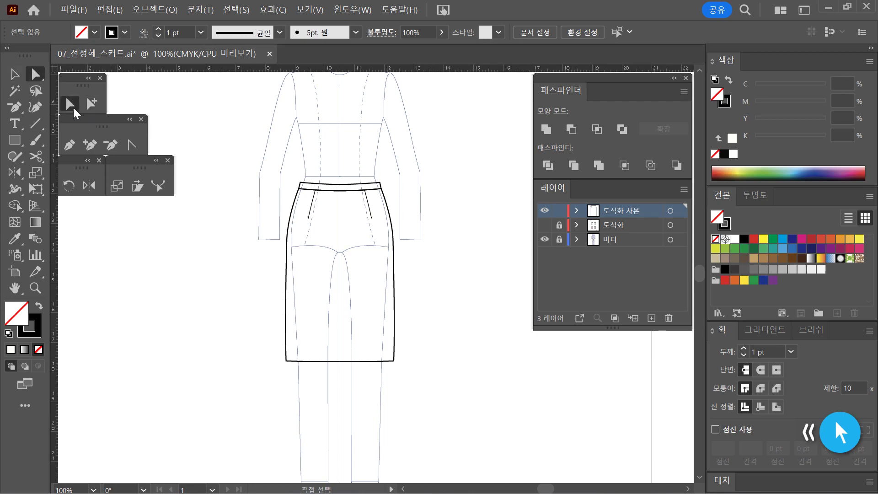
pyautogui.moveTo(229, 333); pyautogui.dragTo(418, 399)
pyautogui.press('Up')
pyautogui.press('Up')
pyautogui.press('Up')
pyautogui.press('Up')
pyautogui.press('Up')
pyautogui.press('Up')
pyautogui.press('Up')
pyautogui.press('Up')
pyautogui.press('Up')
pyautogui.press('Up')
pyautogui.press('Up')
pyautogui.press('Up')
pyautogui.press('Up')
pyautogui.press('Up')
pyautogui.press('Up')
pyautogui.press('Up')
pyautogui.press('Up')
pyautogui.press('Up')
pyautogui.press('Up')
pyautogui.press('Up')
pyautogui.press('Up')
pyautogui.press('Up')
pyautogui.press('Up')
pyautogui.press('Up')
pyautogui.press('Up')
pyautogui.press('Up')
pyautogui.press('Up')
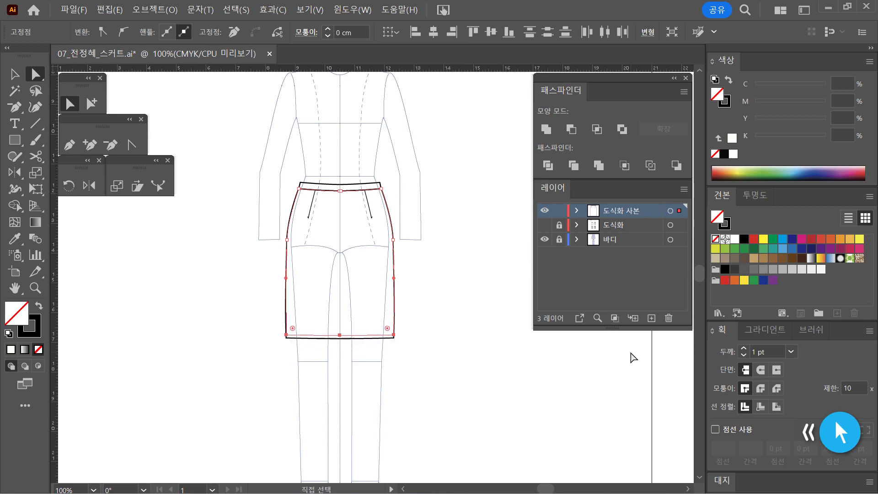
pyautogui.press('Up')
pyautogui.press('Up')
pyautogui.press('Up')
pyautogui.press('Up')
pyautogui.press('Up')
pyautogui.press('Up')
pyautogui.press('Up')
pyautogui.press('Up')
pyautogui.press('Up')
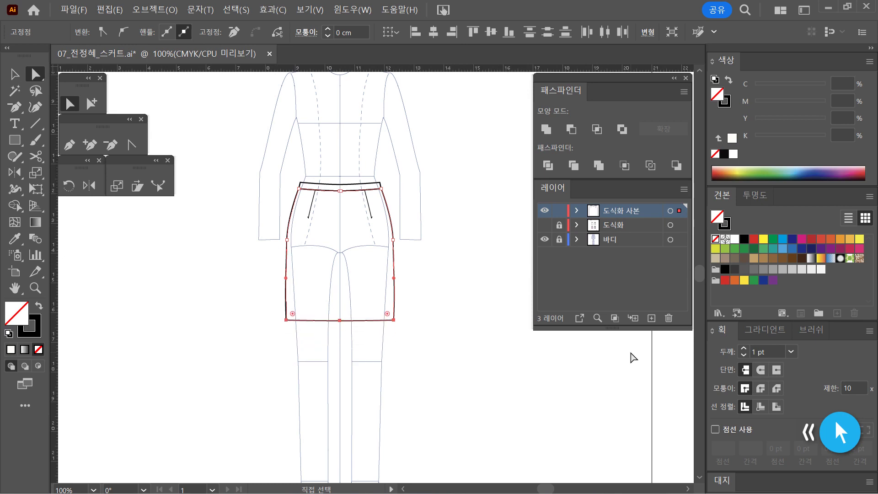
pyautogui.press('Up')
pyautogui.press('Up')
pyautogui.press('Up')
pyautogui.press('Up')
pyautogui.press('Up')
pyautogui.press('Up')
pyautogui.press('Up')
pyautogui.press('Up')
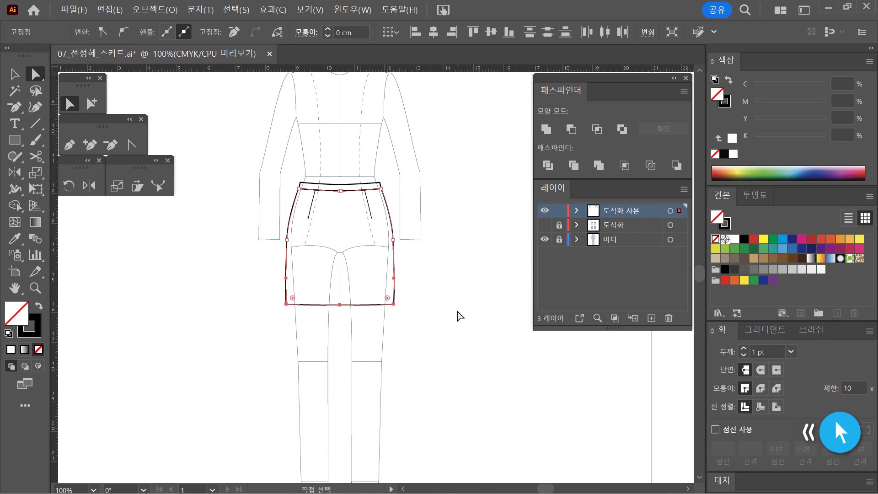
# - Reshape the skirt's left side seam between hip and hem by pulling its lower curve handle down towards the hem corner
pyautogui.press('z')
pyautogui.click(372, 255)
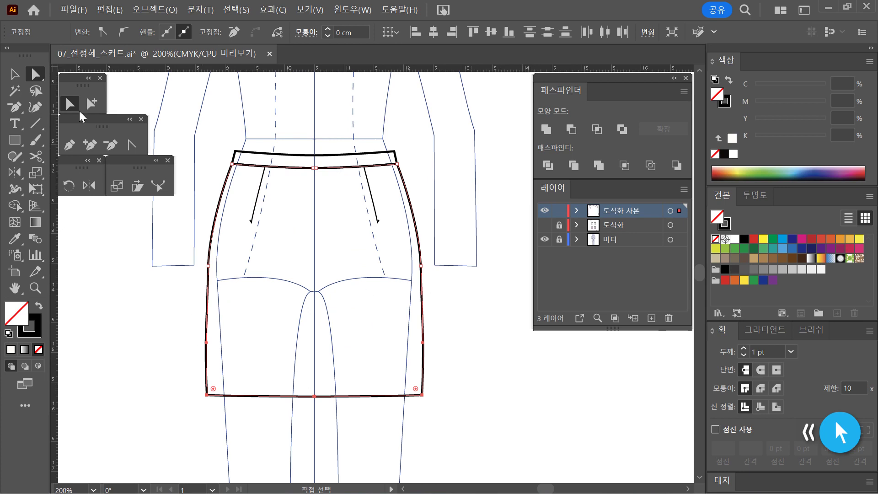
pyautogui.click(261, 298)
pyautogui.moveTo(245, 288); pyautogui.dragTo(196, 259)
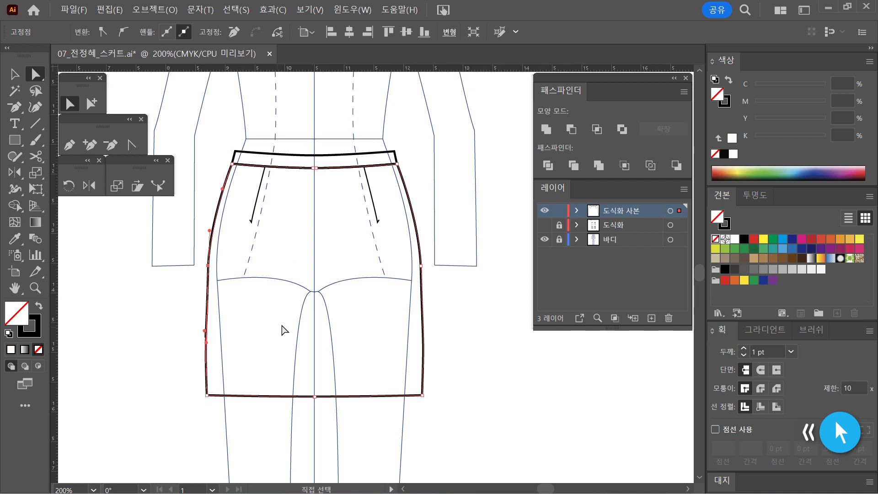
pyautogui.moveTo(237, 282); pyautogui.dragTo(201, 252)
pyautogui.moveTo(231, 408); pyautogui.dragTo(190, 369)
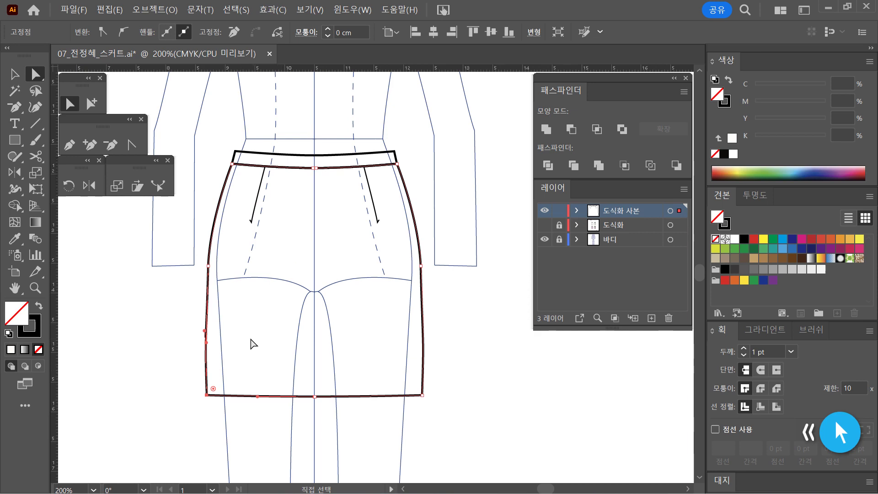
pyautogui.click(284, 319)
pyautogui.click(353, 276)
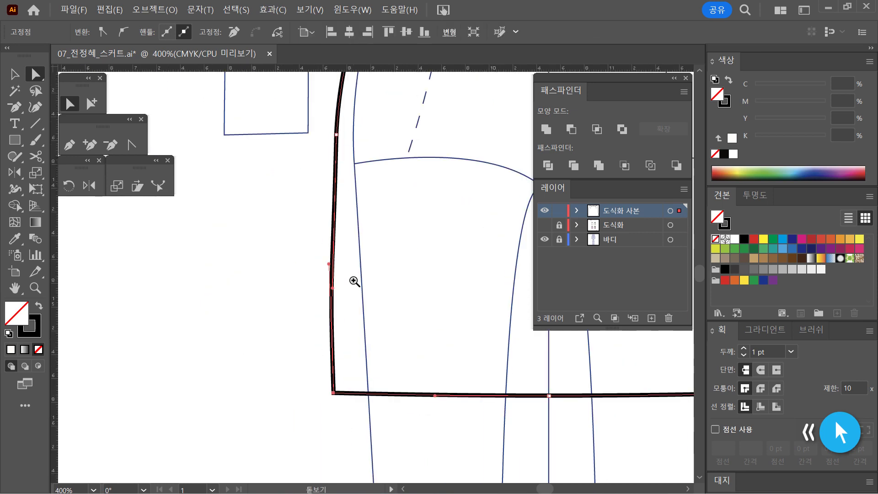
pyautogui.click(347, 294)
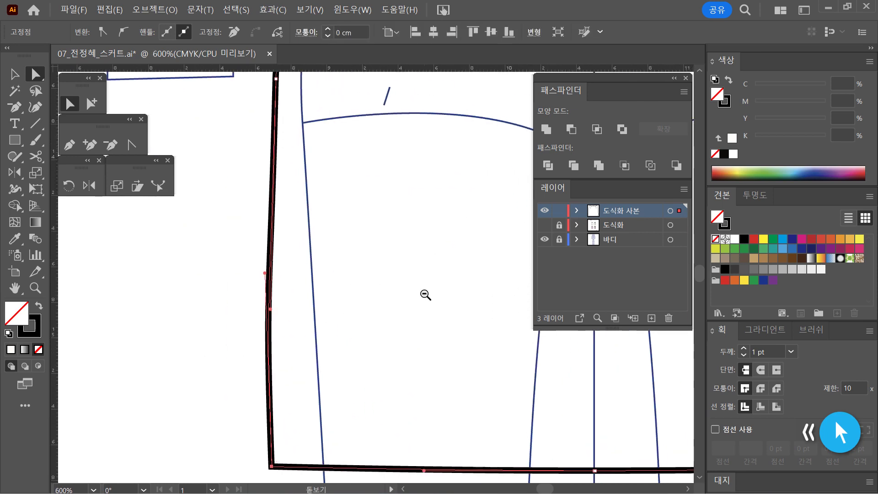
pyautogui.keyDown('alt'); pyautogui.click(425, 295); pyautogui.keyUp('alt')
pyautogui.keyDown('alt'); pyautogui.click(426, 294); pyautogui.keyUp('alt')
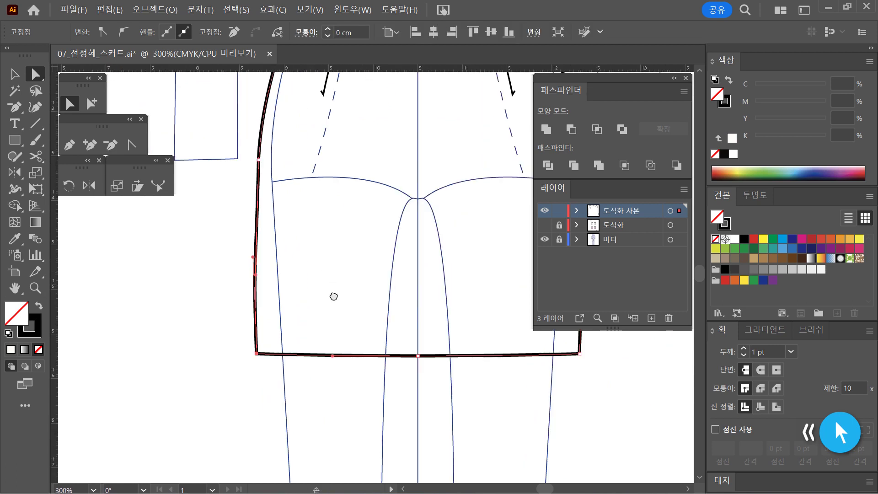
pyautogui.moveTo(359, 284); pyautogui.dragTo(309, 312)
pyautogui.moveTo(204, 293); pyautogui.dragTo(205, 356)
# - Pull the right side seam's lower curve handle down towards the hem corner to match the left side
pyautogui.moveTo(563, 393); pyautogui.dragTo(527, 423)
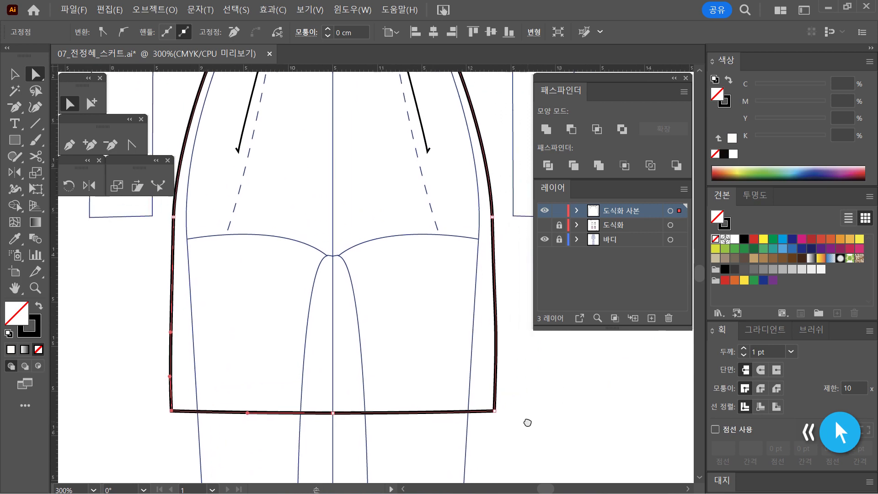
pyautogui.click(495, 359)
pyautogui.moveTo(498, 320); pyautogui.dragTo(497, 370)
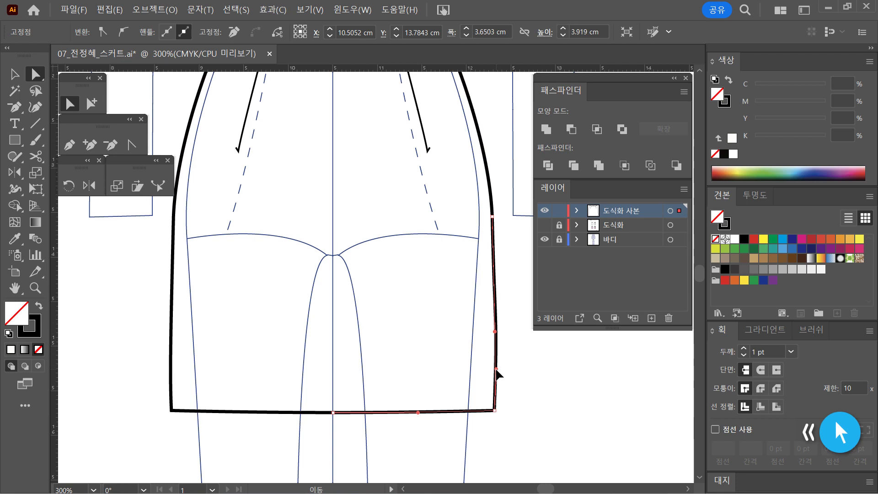
pyautogui.click(539, 412)
# - Select the skirt's hem anchor points and nudge them straight up five steps to shorten it
pyautogui.moveTo(534, 453); pyautogui.dragTo(114, 382)
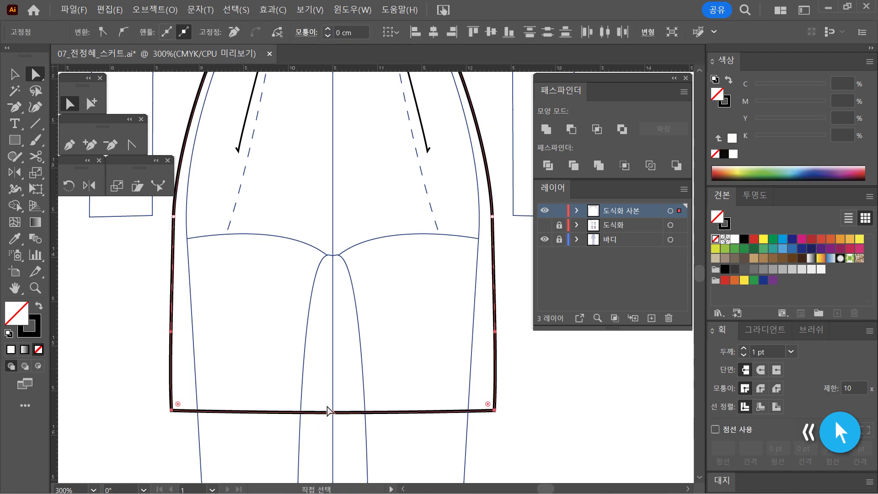
pyautogui.scroll(2, 328, 410)
pyautogui.press('Up')
pyautogui.press('Up')
pyautogui.press('Up')
pyautogui.press('Up')
pyautogui.press('Up')
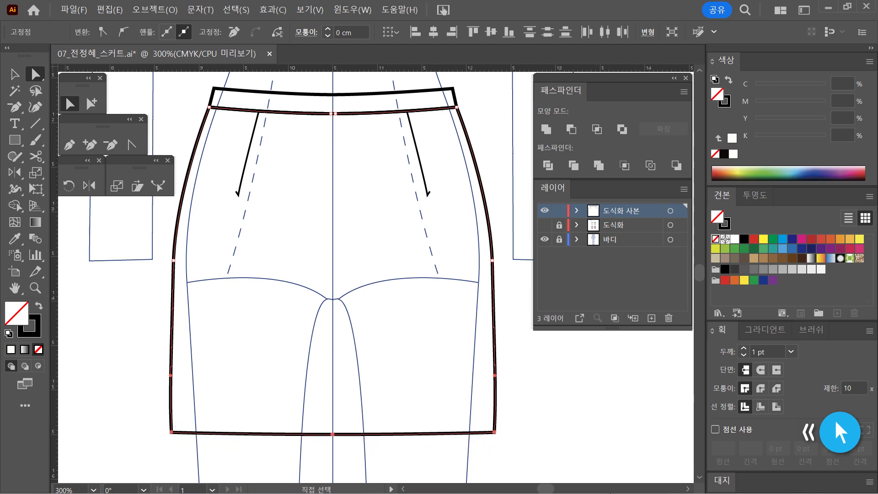
# - Reselect all the hem anchor points and nudge them down four steps to lengthen the skirt slightly
pyautogui.hotkey('ctrl', 'shift', 'a')
pyautogui.keyDown('ctrl'); pyautogui.keyDown('alt'); pyautogui.click(420, 288); pyautogui.keyUp('alt'); pyautogui.keyUp('ctrl')
pyautogui.keyDown('ctrl'); pyautogui.keyDown('alt'); pyautogui.click(415, 297); pyautogui.keyUp('alt'); pyautogui.keyUp('ctrl')
pyautogui.moveTo(424, 344); pyautogui.dragTo(455, 352)
pyautogui.moveTo(215, 336); pyautogui.dragTo(423, 374)
pyautogui.press('Down')
pyautogui.press('Down')
pyautogui.press('Down')
pyautogui.press('Down')
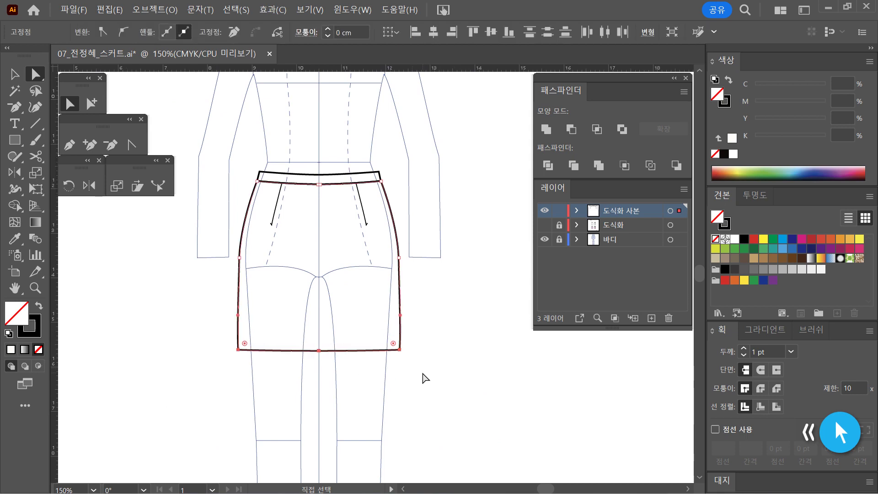
# - Taper the skirt by nudging the left and right hem corners inward three steps each towards the centre line
pyautogui.hotkey('ctrl', 'shift', 'a')
pyautogui.moveTo(185, 333); pyautogui.dragTo(242, 385)
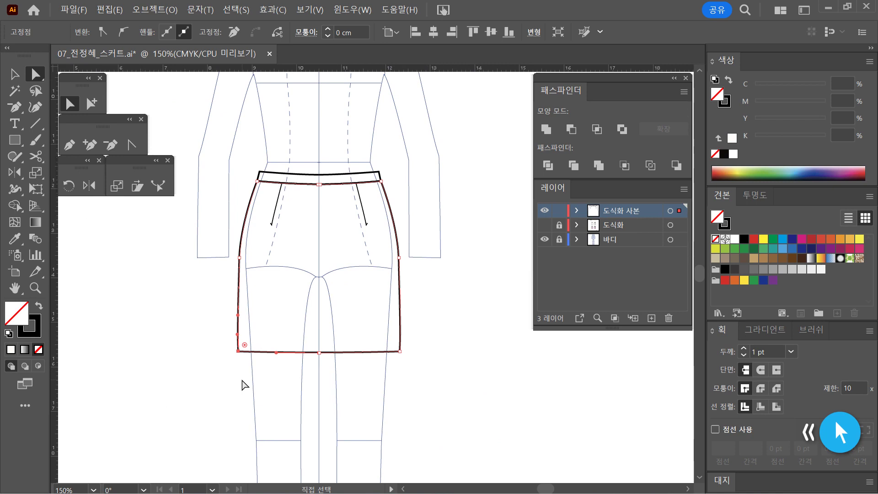
pyautogui.press('Right')
pyautogui.press('Right')
pyautogui.press('Right')
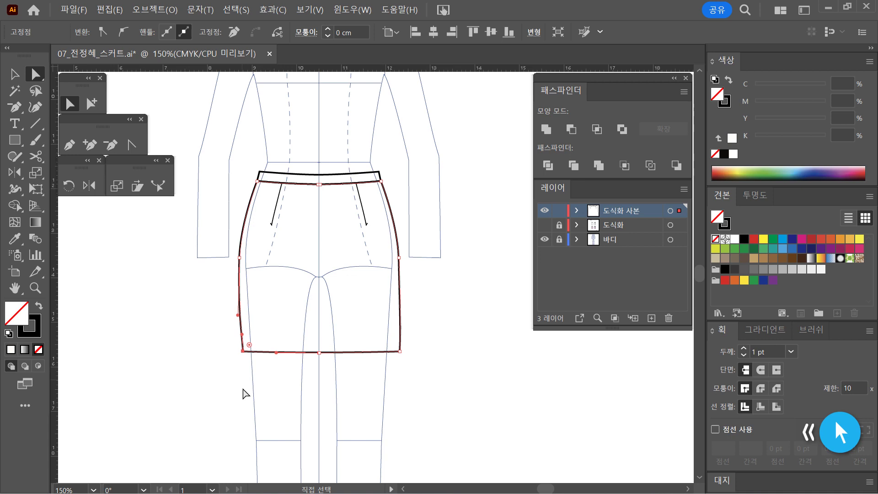
pyautogui.moveTo(433, 401); pyautogui.dragTo(373, 327)
pyautogui.press('Left')
pyautogui.press('Left')
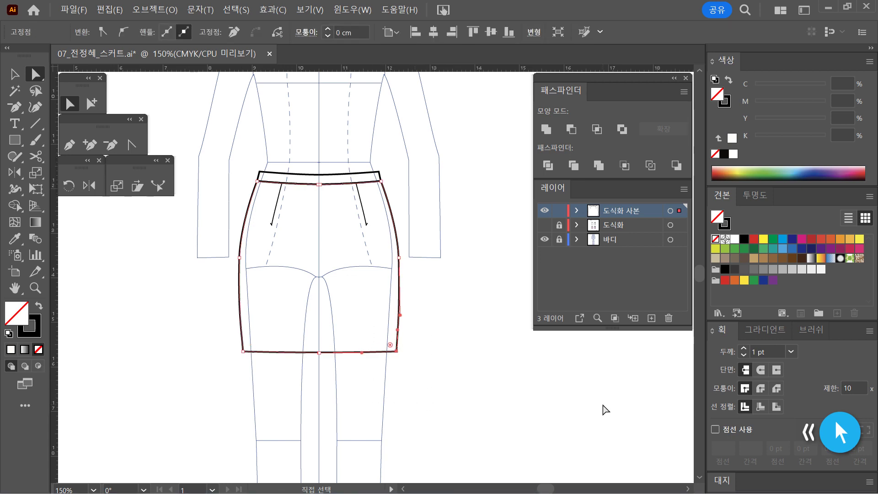
pyautogui.press('Left')
pyautogui.click(497, 418)
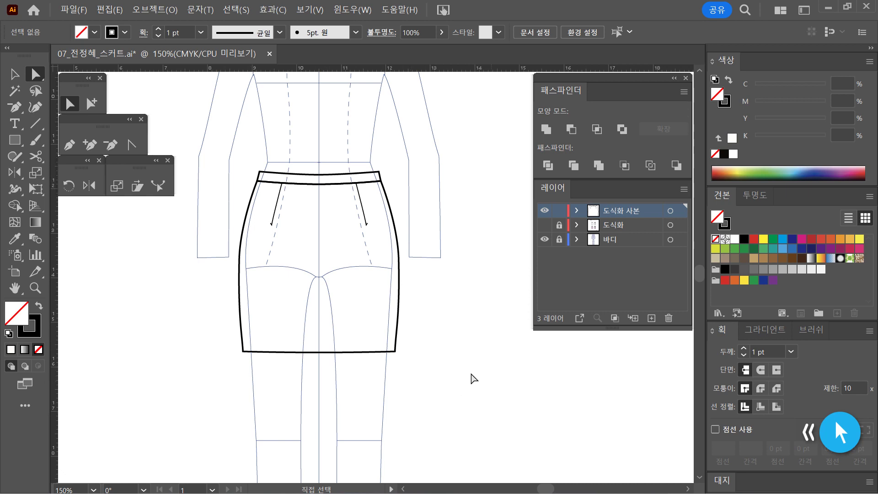
# - Widen the skirt at the hips by nudging the left and right hip anchor points outward one step each
pyautogui.keyDown('ctrl'); pyautogui.click(331, 311); pyautogui.keyUp('ctrl')
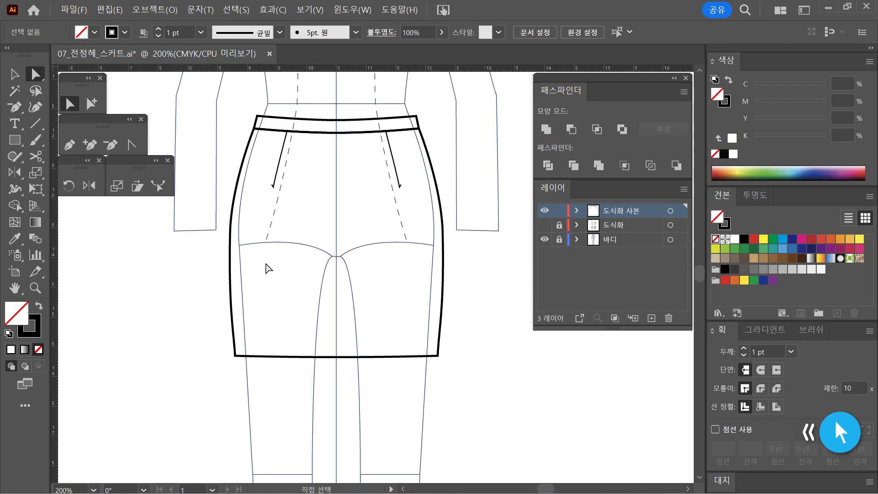
pyautogui.moveTo(270, 261); pyautogui.dragTo(212, 226)
pyautogui.click(229, 230)
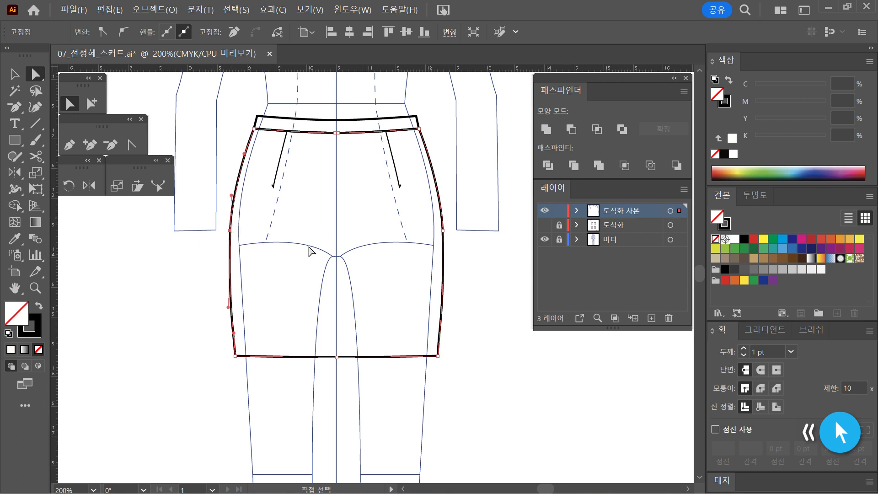
pyautogui.press('Left')
pyautogui.click(443, 231)
pyautogui.press('Right')
pyautogui.click(382, 344)
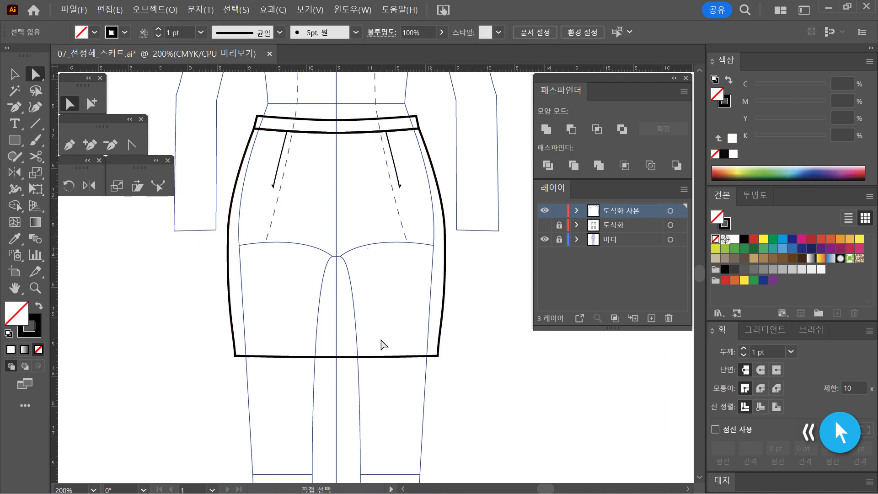
# - Straighten both side seams below the hip by pulling the hip anchors' lower curve handles inward and up
pyautogui.moveTo(221, 225); pyautogui.dragTo(252, 248)
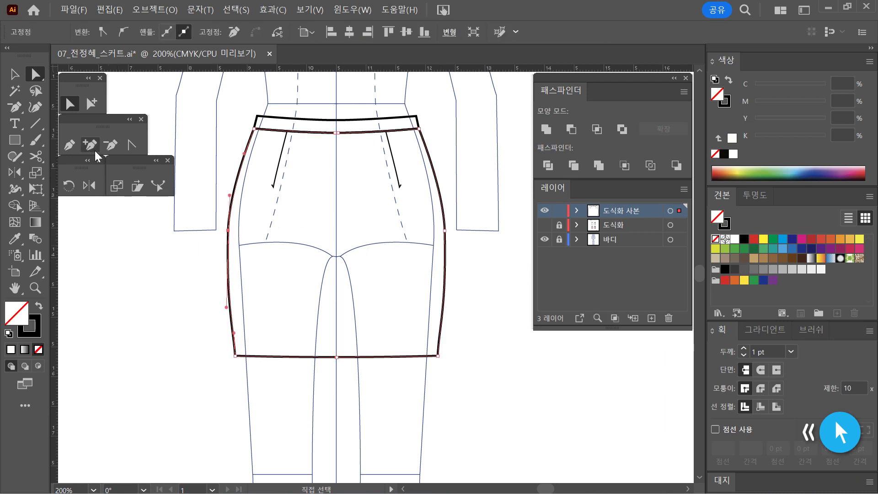
pyautogui.moveTo(227, 305); pyautogui.dragTo(232, 286)
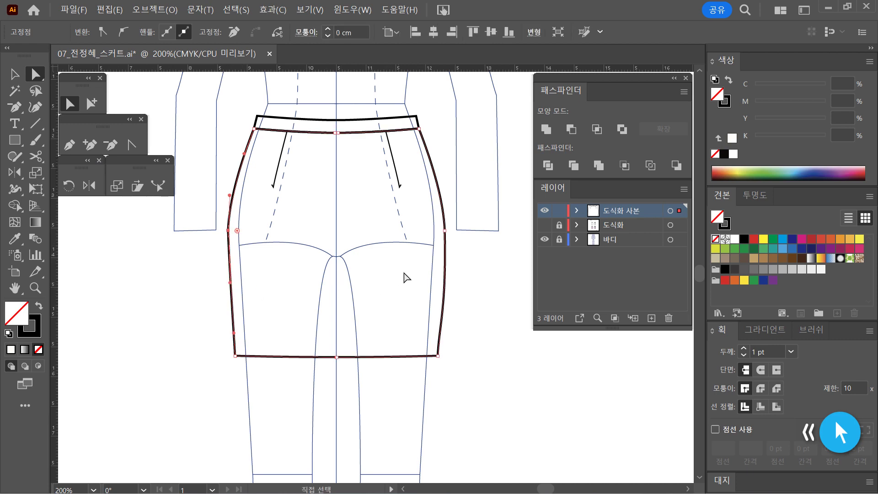
pyautogui.moveTo(468, 262); pyautogui.dragTo(428, 224)
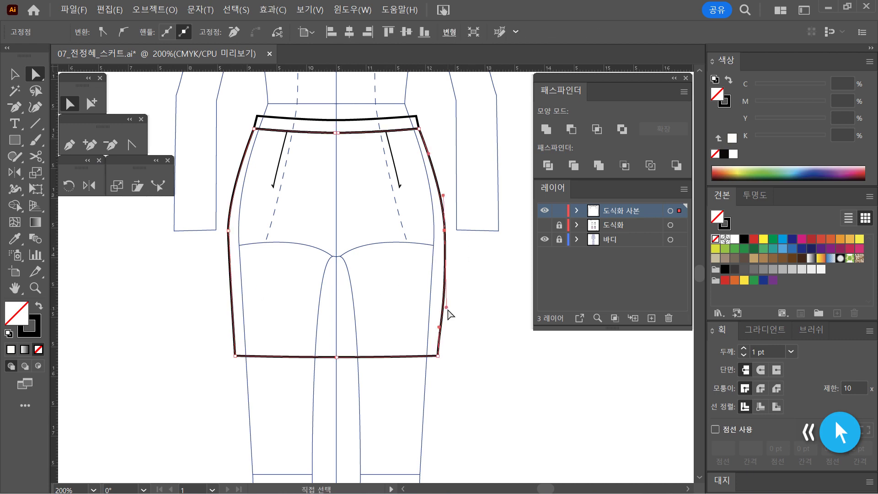
pyautogui.moveTo(447, 306); pyautogui.dragTo(440, 291)
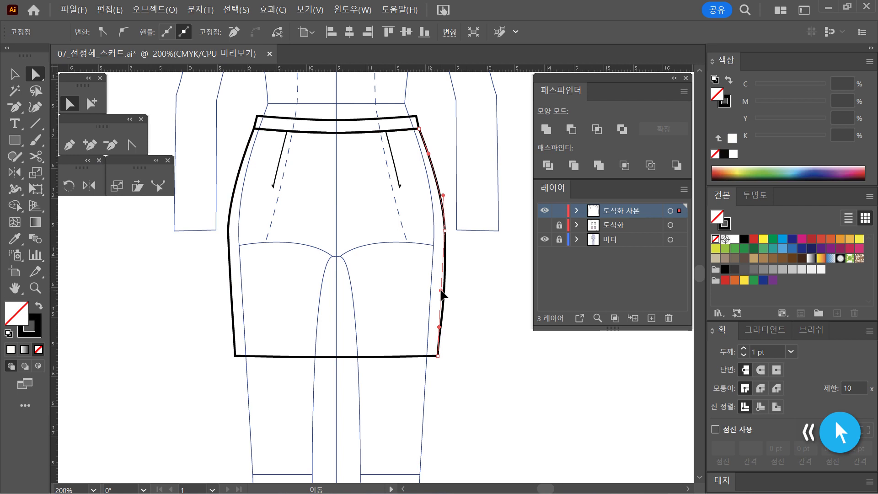
pyautogui.click(475, 316)
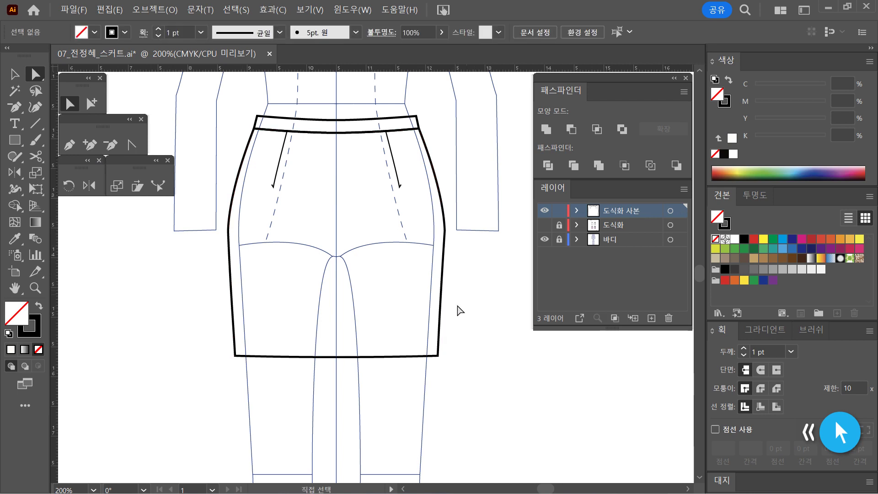
# - Fine-tune the curve handles on the right side seam below the hip so it mirrors the left side
pyautogui.click(440, 328)
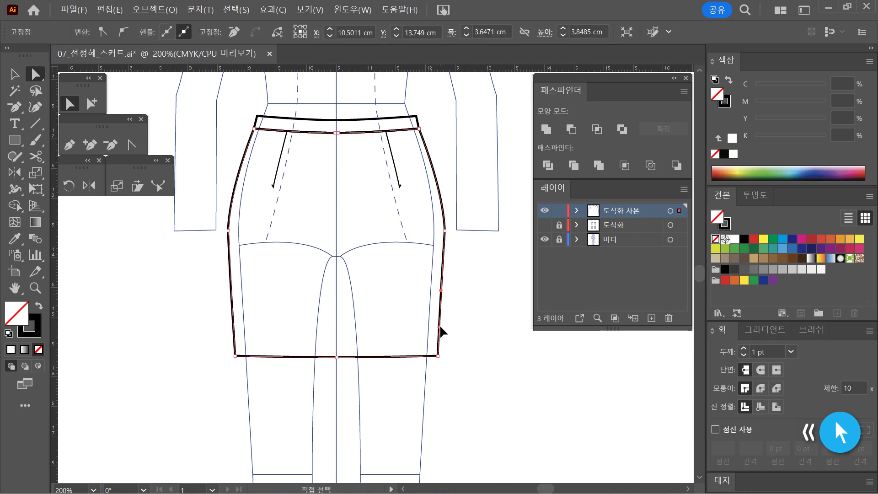
pyautogui.moveTo(433, 280); pyautogui.dragTo(447, 293)
pyautogui.click(460, 327)
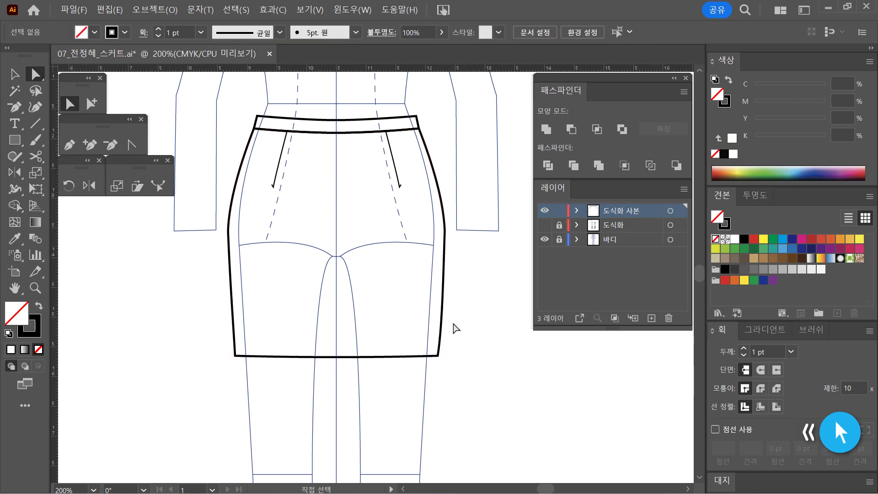
pyautogui.click(442, 328)
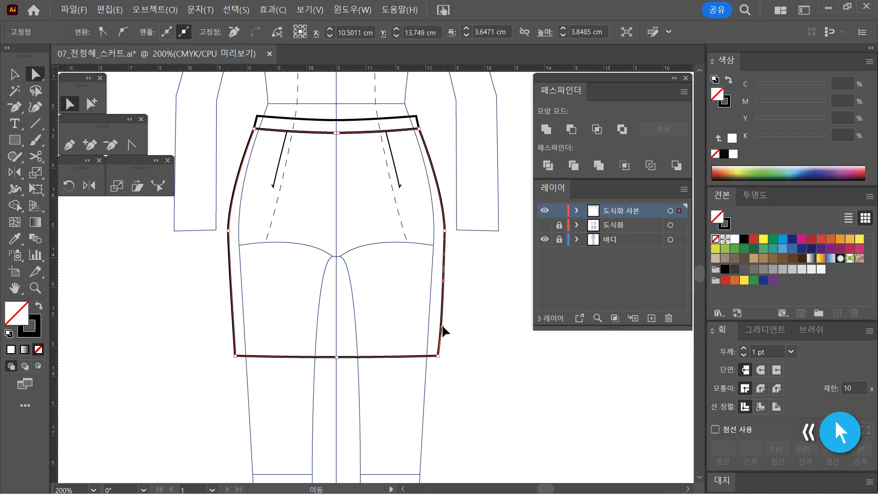
pyautogui.click(478, 346)
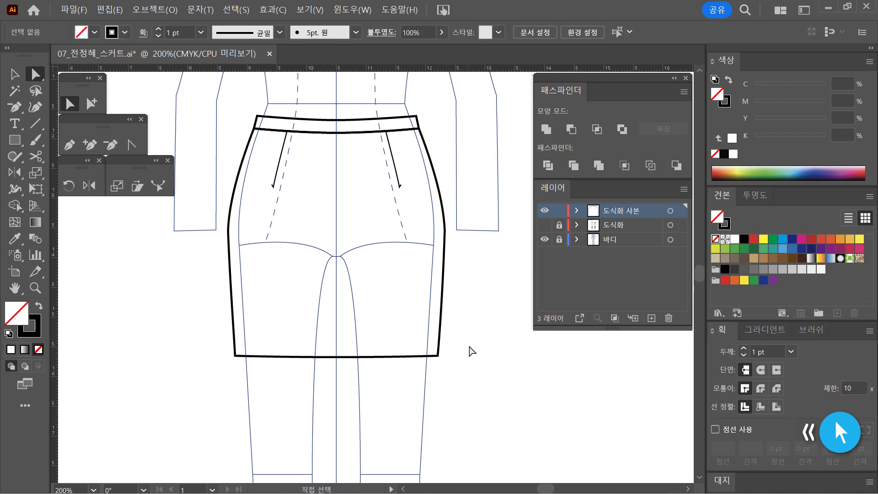
# - Select both hip anchor points together and nudge them down five steps to lower the widest point
pyautogui.moveTo(207, 217); pyautogui.dragTo(471, 257)
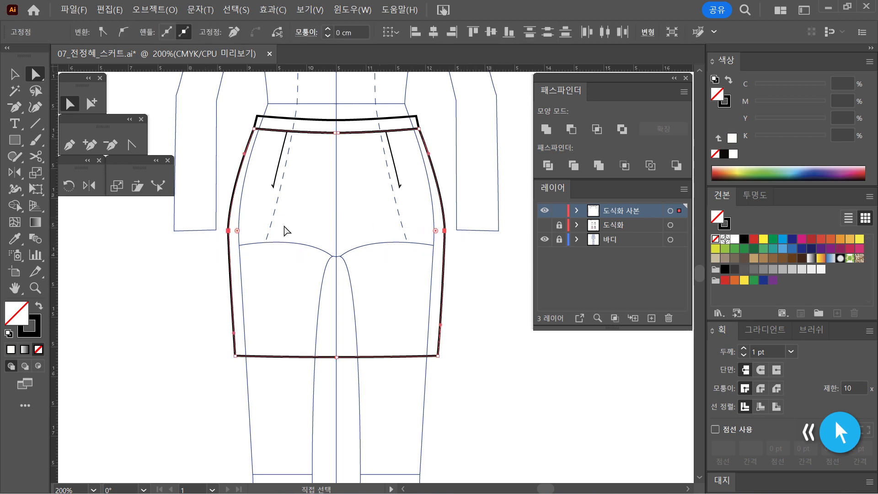
pyautogui.press('Down')
pyautogui.press('Down')
pyautogui.press('Down')
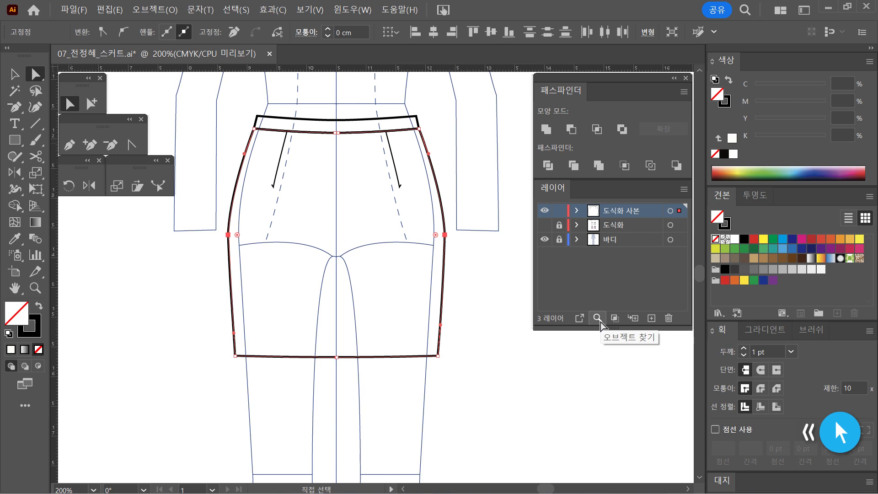
pyautogui.press('Down')
pyautogui.press('Down')
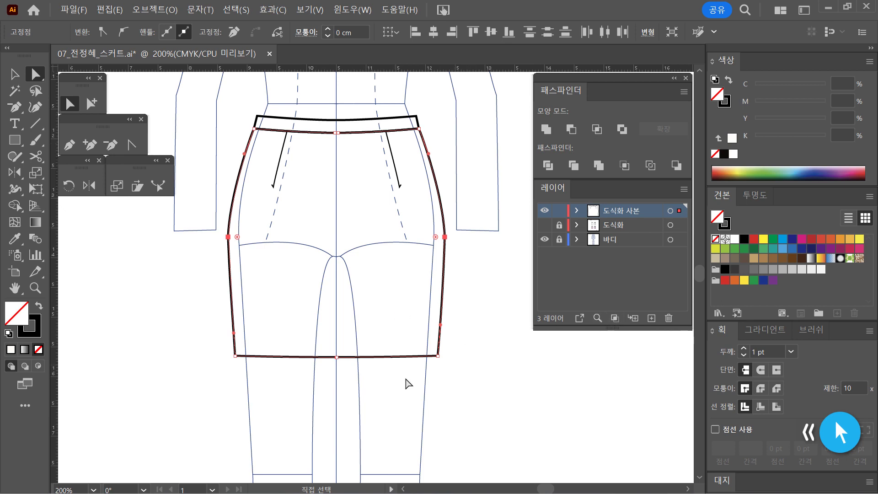
pyautogui.click(503, 368)
# - Draw a diagonal Pen line from just outside the left hip to slightly below the hem near the centre, ending it as an open path
pyautogui.hotkey('ctrl', 'alt', 'space')
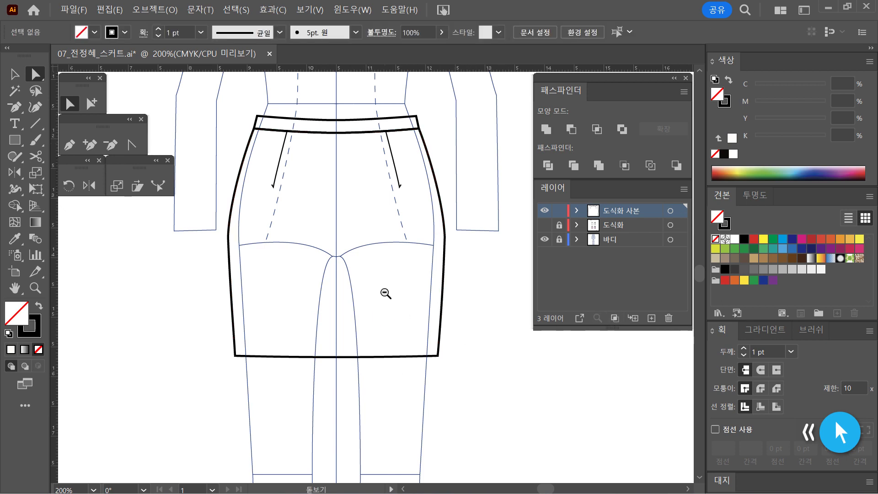
pyautogui.click(386, 293)
pyautogui.moveTo(337, 280); pyautogui.dragTo(331, 346)
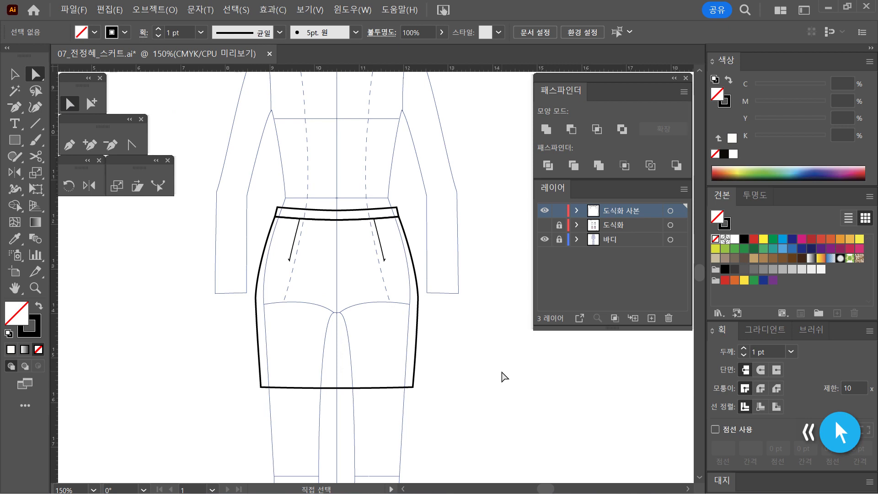
pyautogui.click(68, 147)
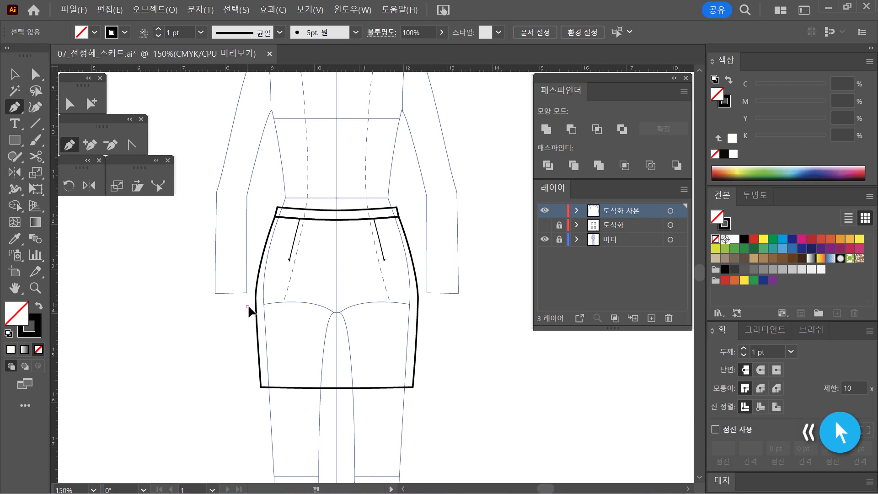
pyautogui.click(247, 306)
pyautogui.moveTo(325, 397); pyautogui.dragTo(345, 420)
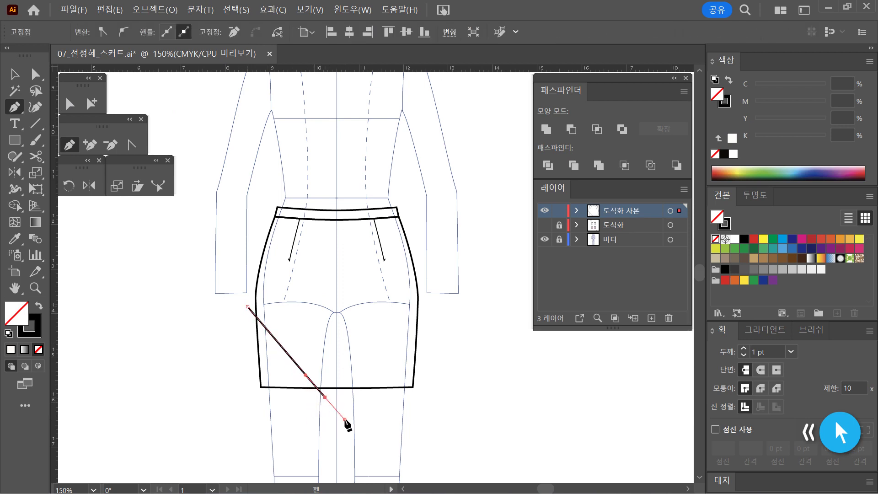
pyautogui.click(90, 103)
pyautogui.click(197, 139)
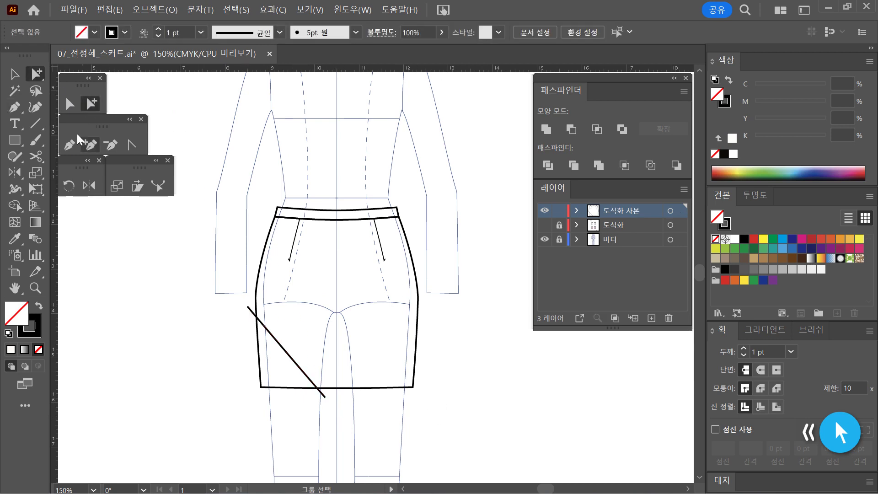
# - Steepen the diagonal by moving its lower end outward along the hem, and place a parallel copy just below and outside it
pyautogui.moveTo(325, 397); pyautogui.dragTo(311, 396)
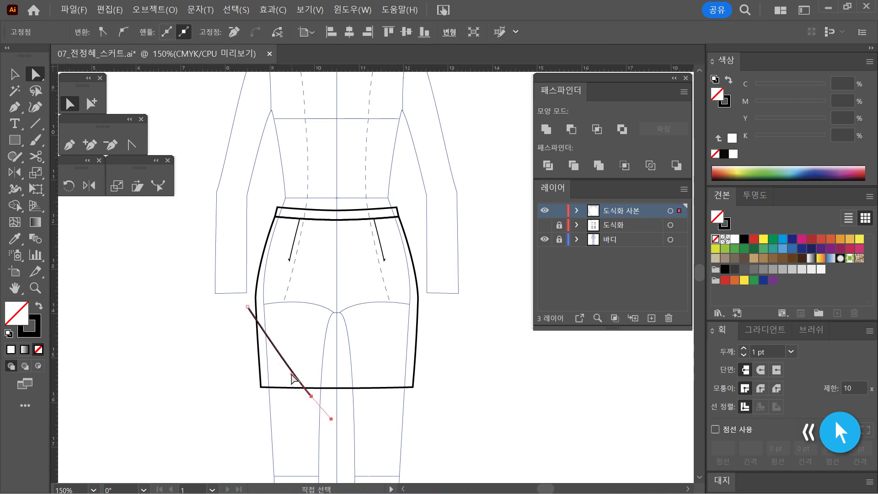
pyautogui.click(294, 408)
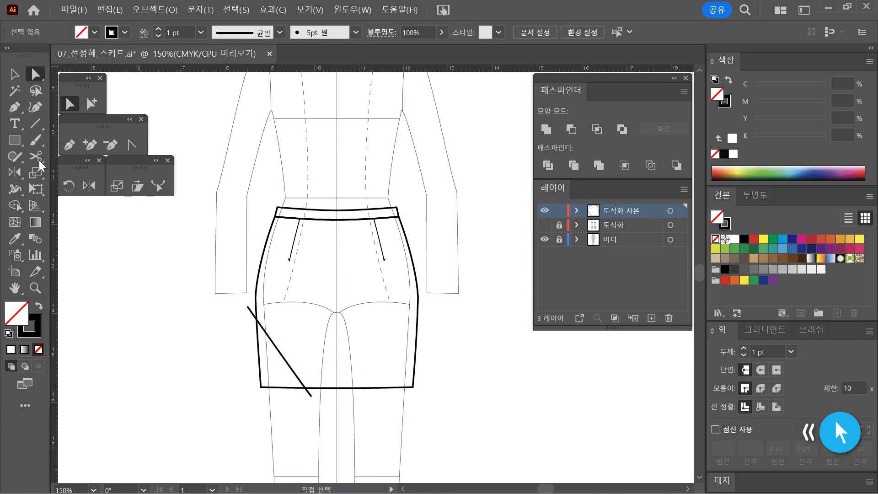
pyautogui.click(92, 103)
pyautogui.click(288, 364)
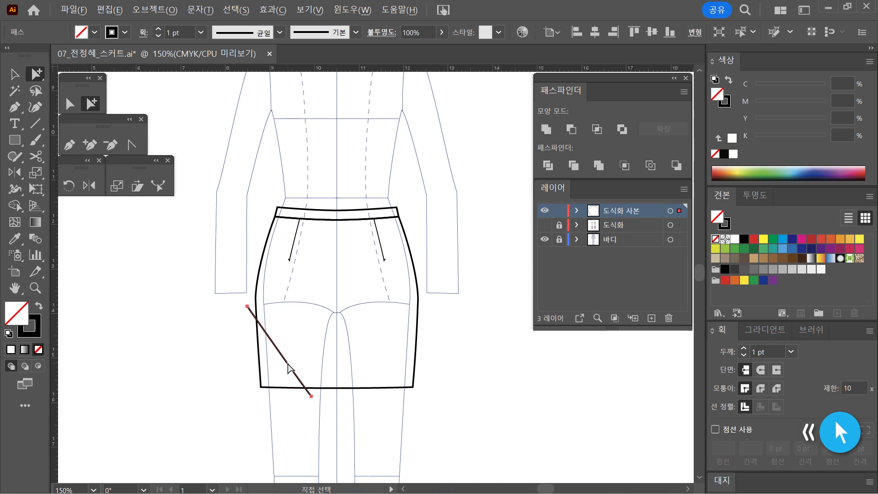
pyautogui.moveTo(288, 365); pyautogui.dragTo(281, 374)
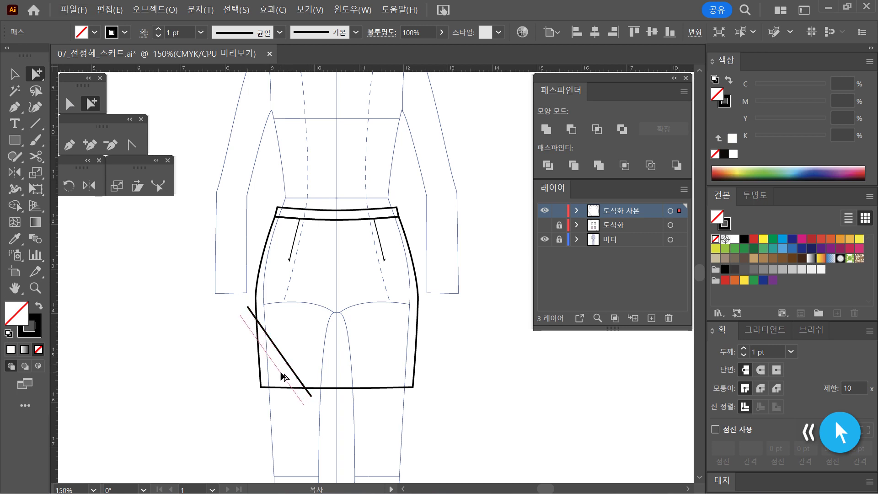
pyautogui.moveTo(283, 376); pyautogui.dragTo(283, 373)
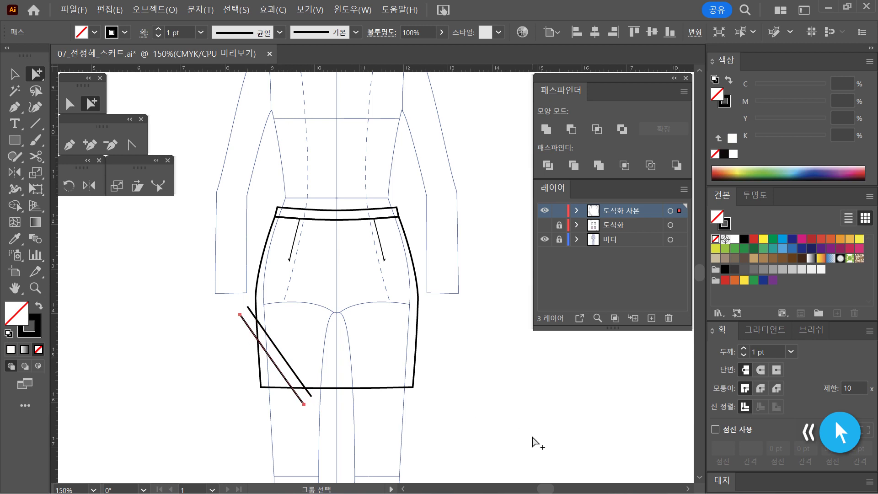
pyautogui.click(389, 423)
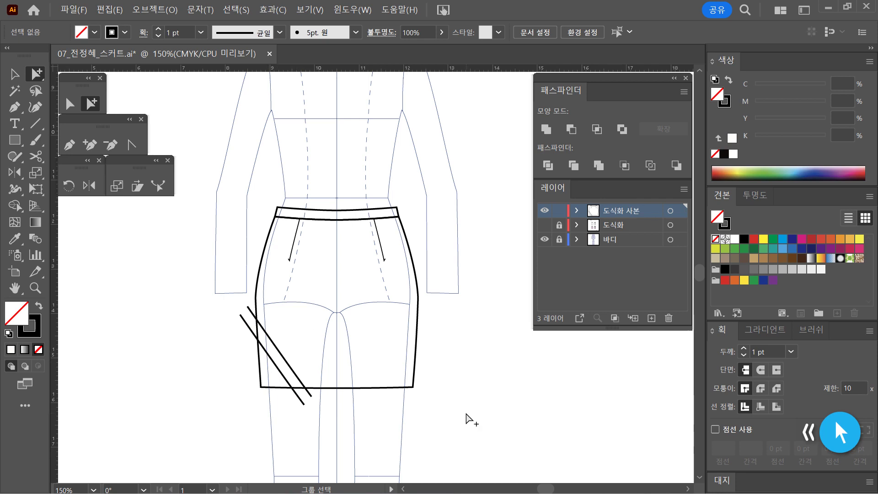
# - Reflect a copy of both diagonal lines across a vertical axis on the centre front line, onto the opposite side of the skirt
pyautogui.moveTo(289, 358); pyautogui.dragTo(277, 380)
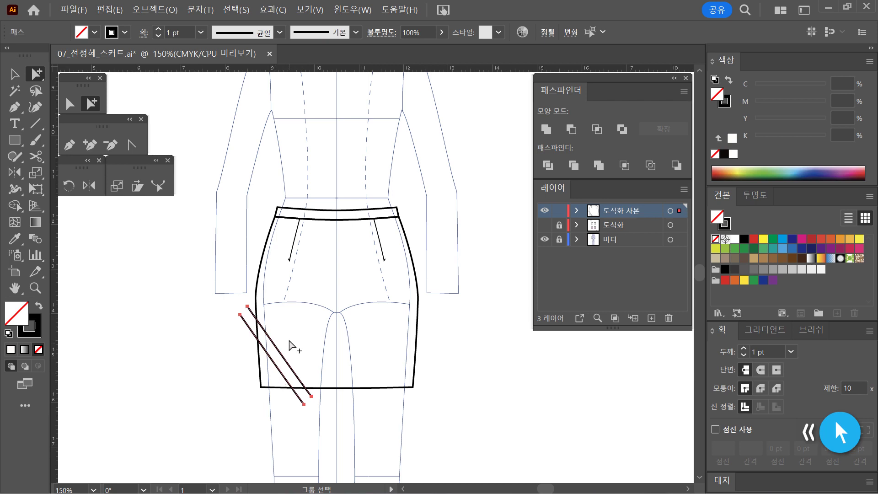
pyautogui.click(15, 173)
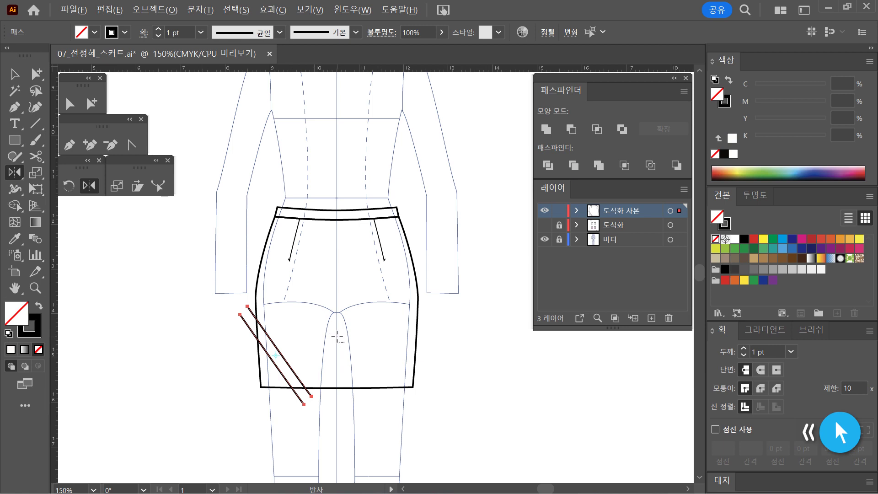
pyautogui.keyDown('alt'); pyautogui.click(337, 337); pyautogui.keyUp('alt')
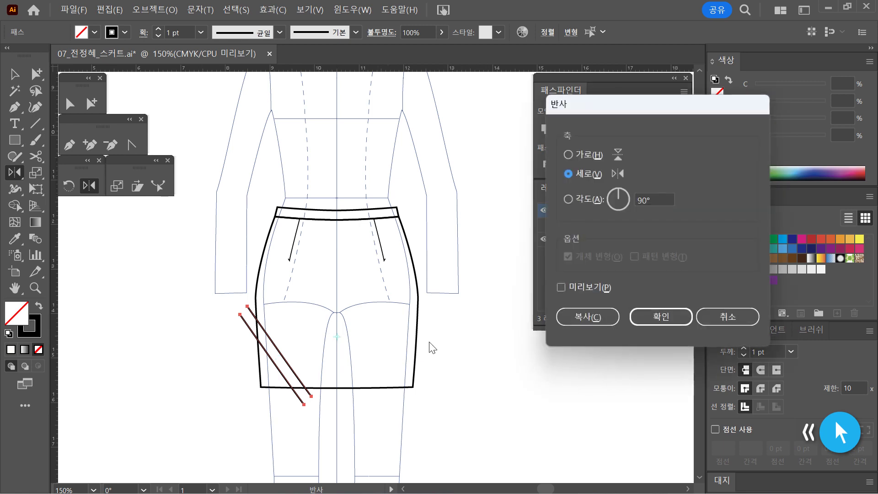
pyautogui.click(561, 287)
pyautogui.click(561, 287)
pyautogui.click(608, 317)
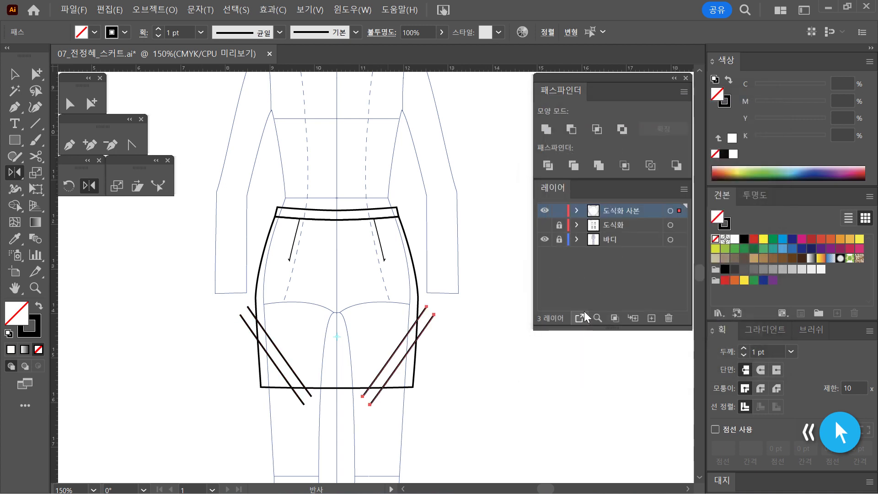
pyautogui.click(91, 103)
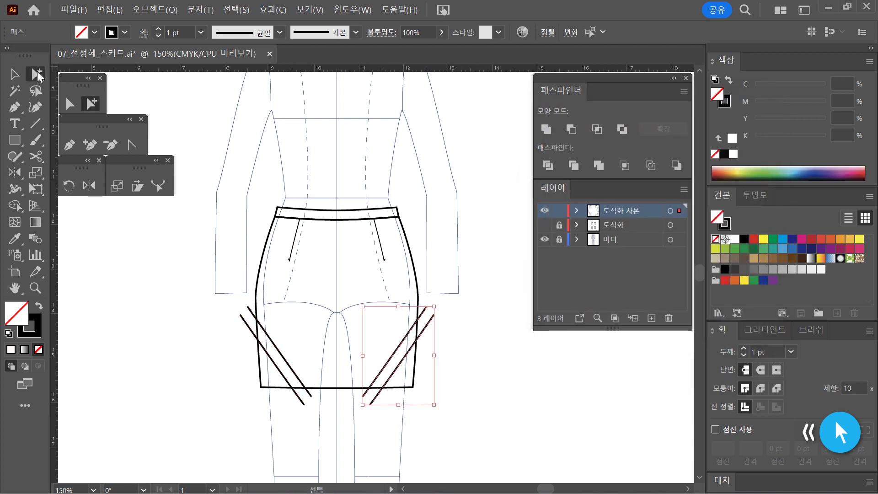
pyautogui.click(524, 409)
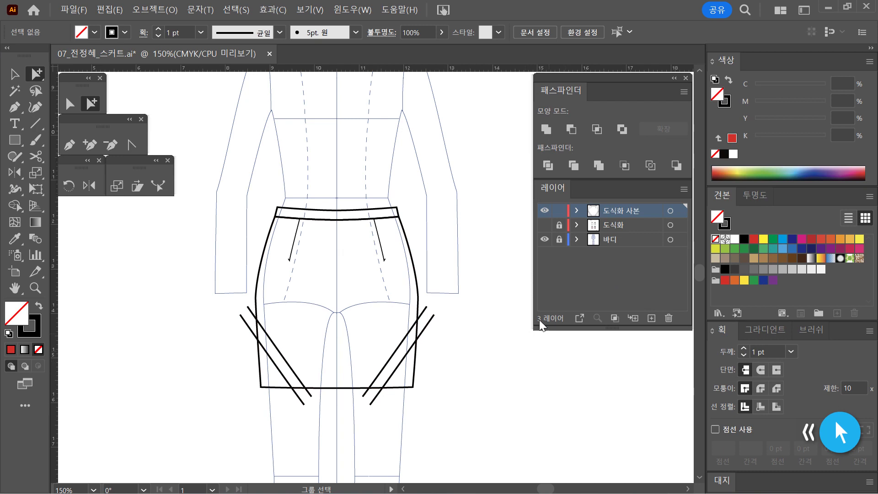
# - Change the skirt body outline's stroke to red (C 0, M 100, Y 100, K 0)
pyautogui.moveTo(431, 257); pyautogui.dragTo(406, 279)
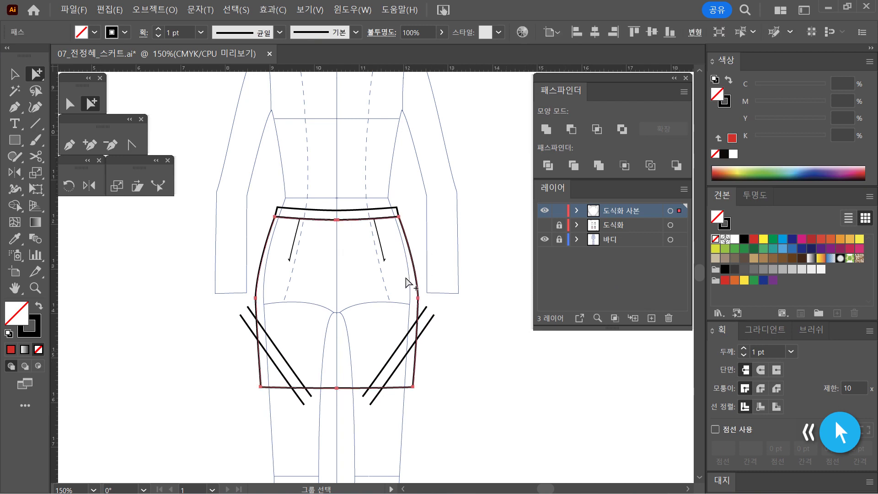
pyautogui.click(724, 223)
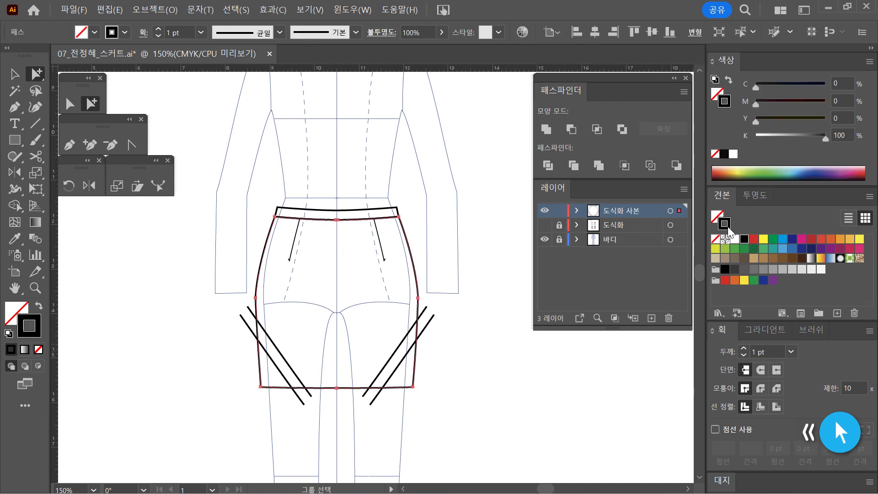
pyautogui.click(754, 239)
pyautogui.click(555, 406)
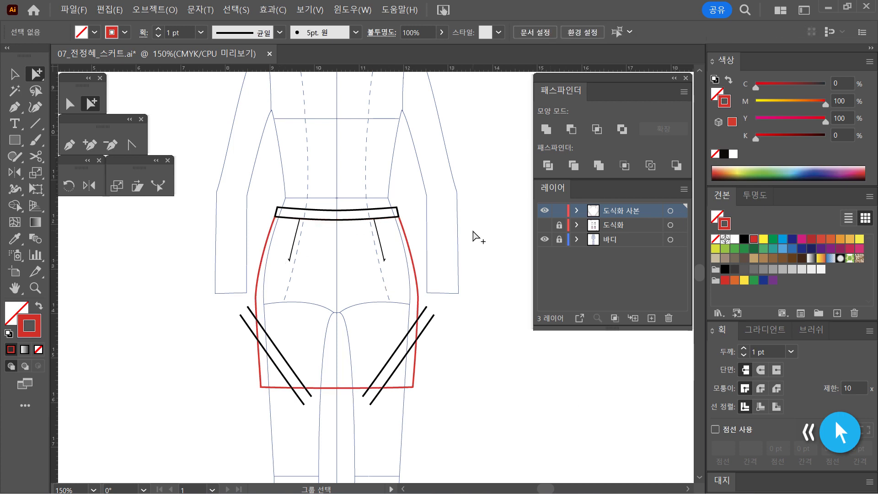
# - Send the waistband shape to the back, behind the red skirt body outline
pyautogui.click(382, 217)
pyautogui.rightClick(379, 218)
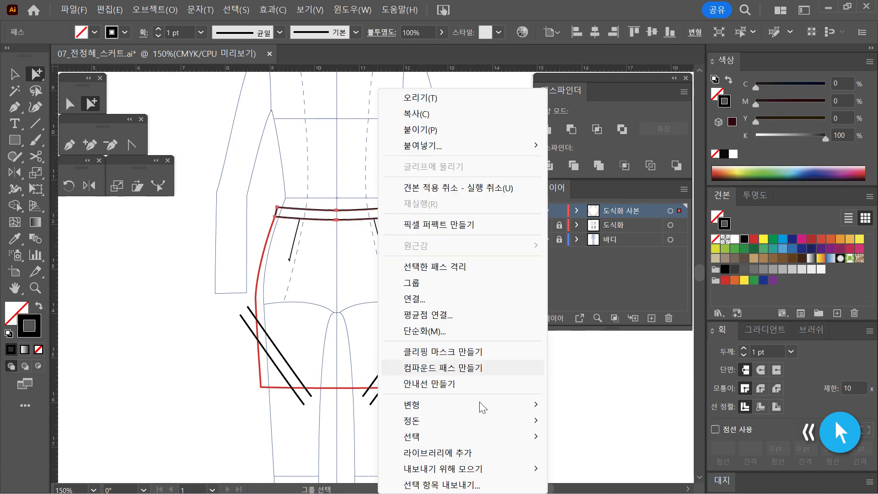
pyautogui.moveTo(468, 421)
pyautogui.click(606, 404)
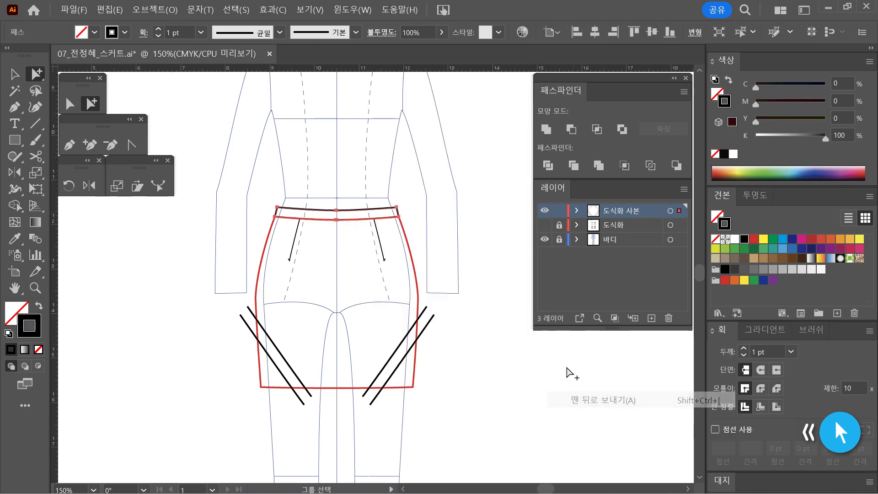
pyautogui.click(493, 275)
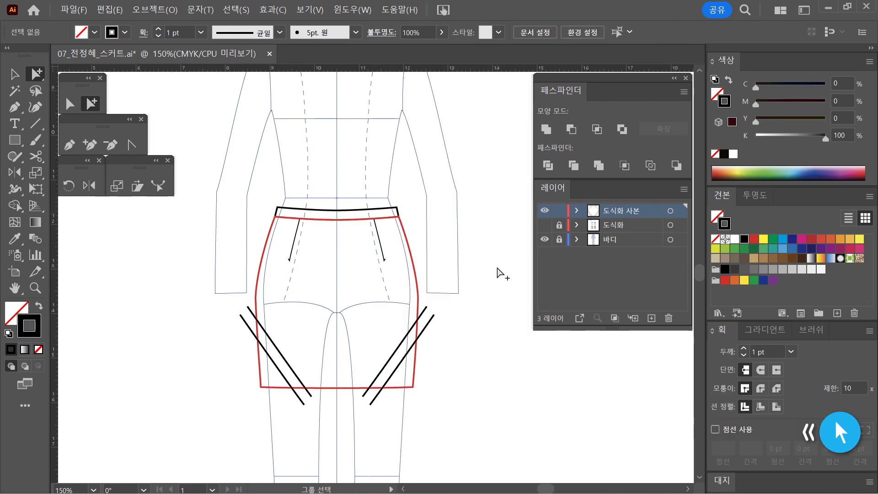
pyautogui.click(415, 282)
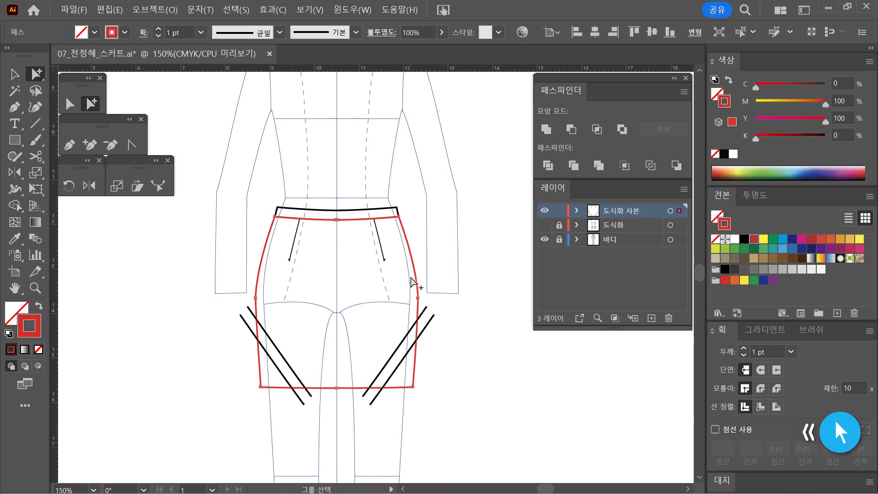
pyautogui.click(496, 382)
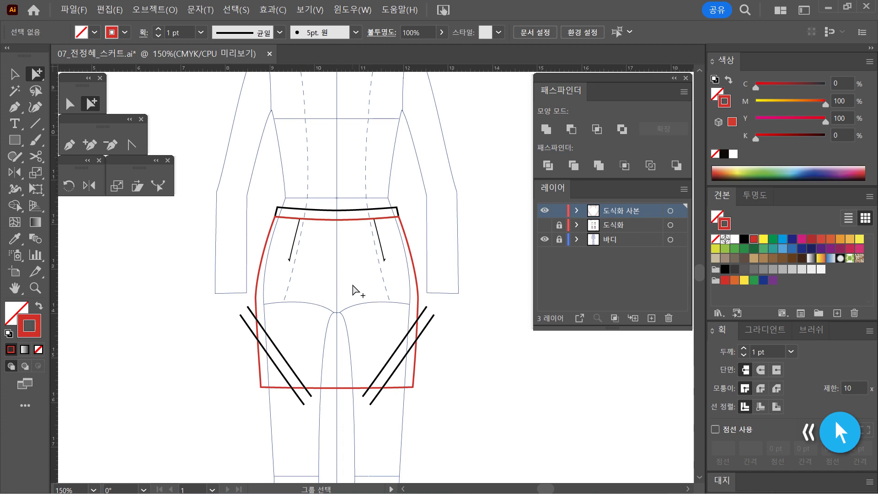
pyautogui.click(416, 297)
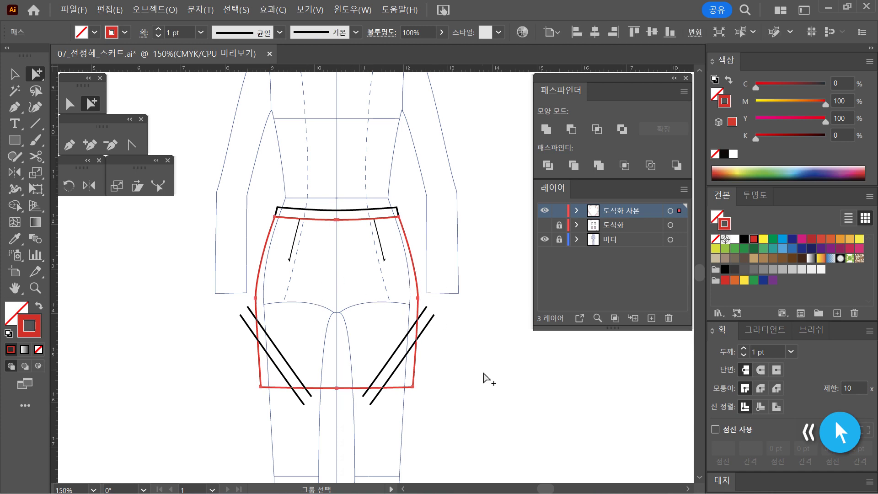
pyautogui.click(486, 383)
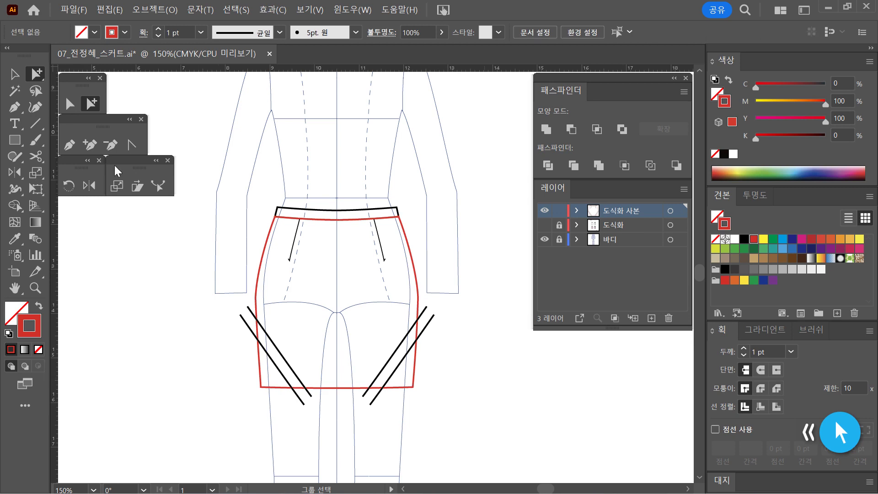
# - Test whether the skirt body outline is joined at the hem centre by pulling the anchor there downward, and undo the move
pyautogui.click(70, 104)
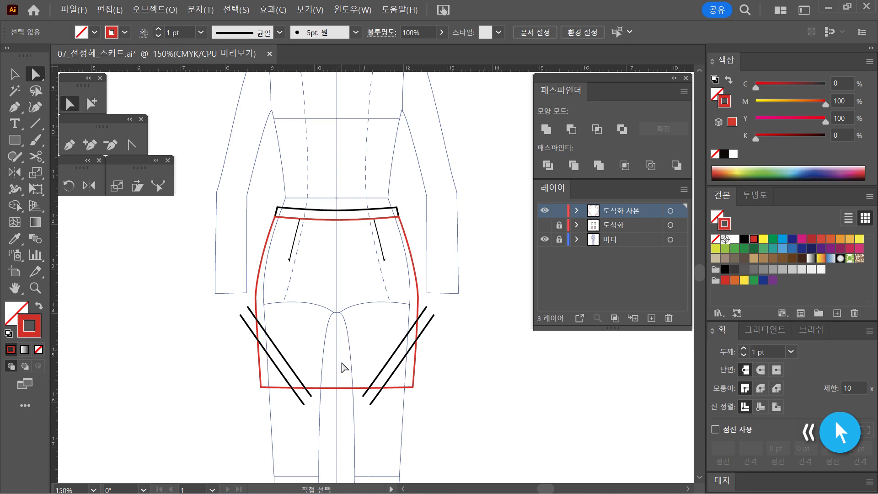
pyautogui.hotkey('ctrl', '=')
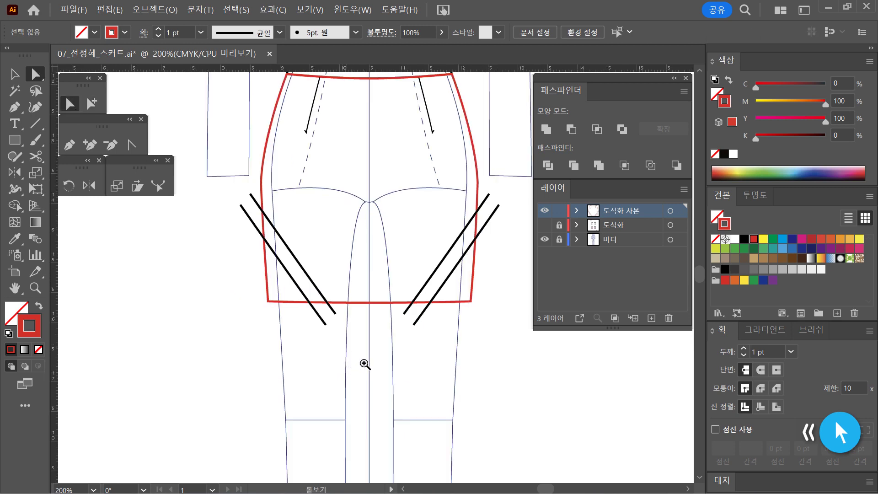
pyautogui.click(370, 303)
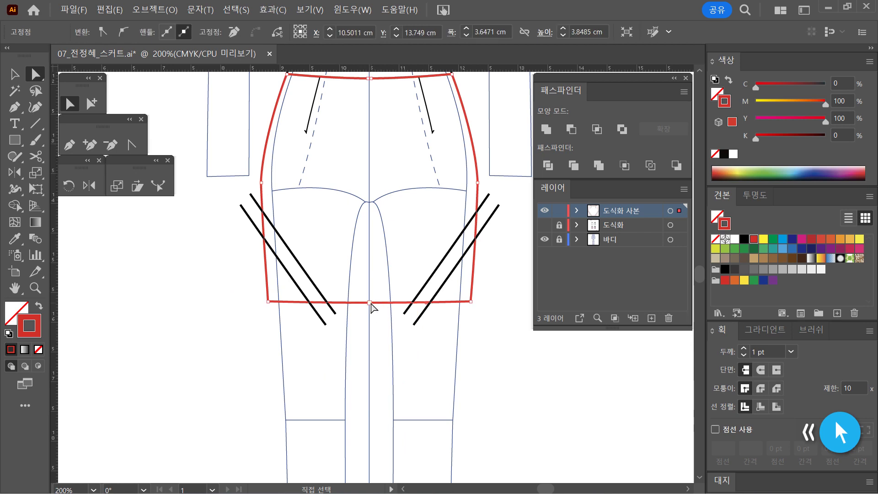
pyautogui.moveTo(372, 305); pyautogui.dragTo(376, 327)
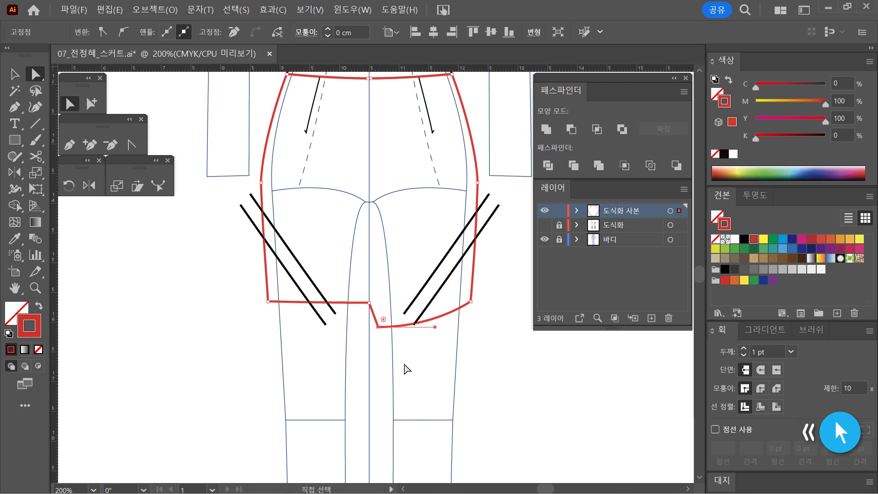
pyautogui.hotkey('ctrl', 'z')
pyautogui.click(482, 365)
# - Test whether the skirt body outline is joined at the centre of its waist edge by pulling that anchor down, and undo the move
pyautogui.moveTo(411, 227); pyautogui.dragTo(405, 336)
pyautogui.click(370, 186)
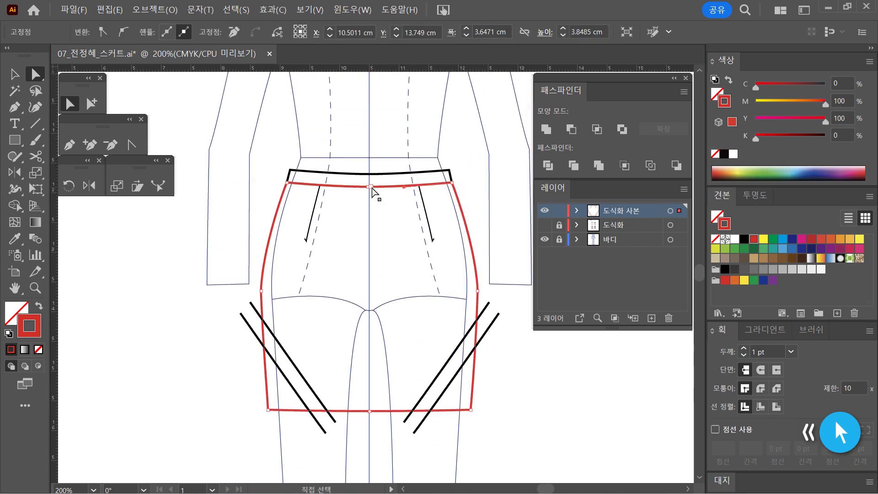
pyautogui.moveTo(376, 205); pyautogui.dragTo(380, 221)
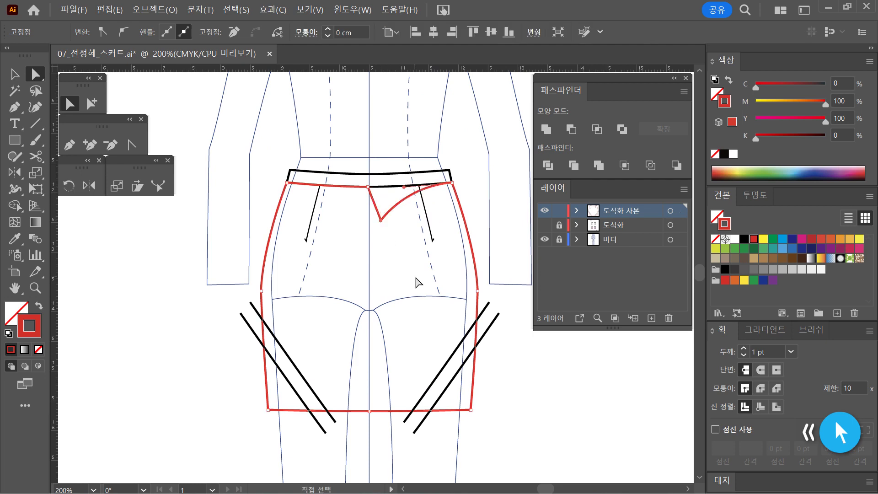
pyautogui.click(417, 282)
pyautogui.hotkey('ctrl', 'z')
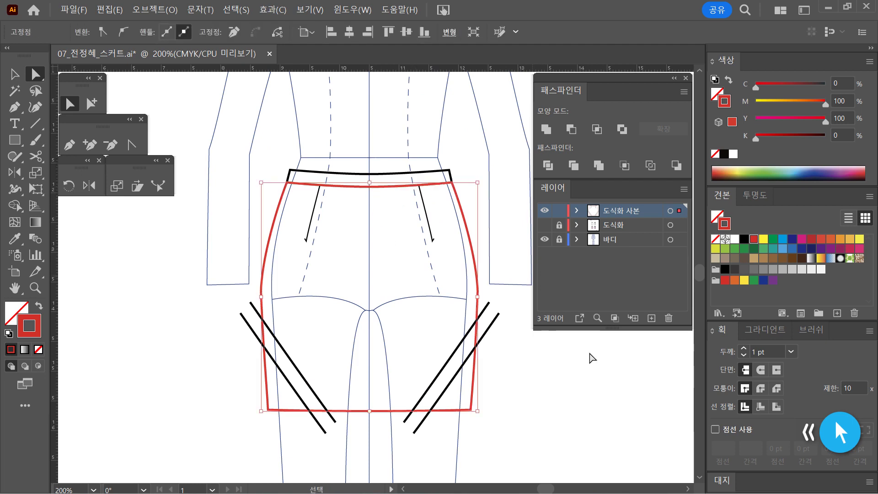
pyautogui.click(584, 359)
pyautogui.hscroll(1, 433, 311)
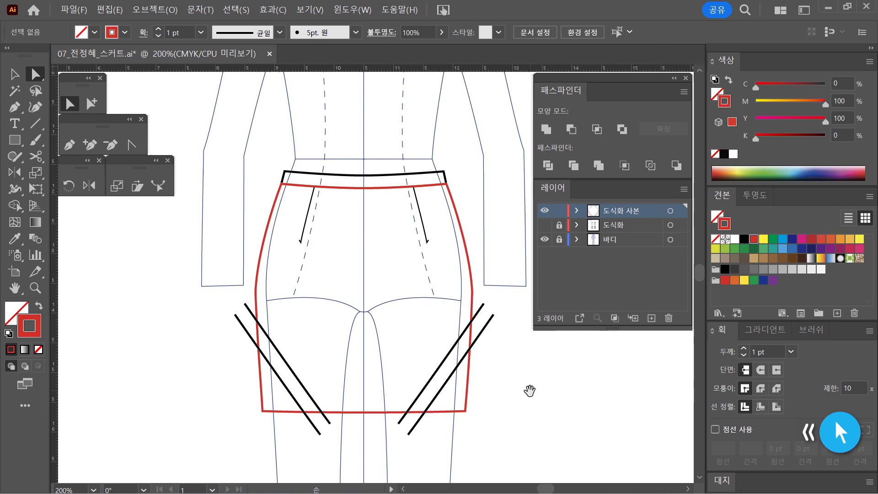
pyautogui.hscroll(1, 526, 387)
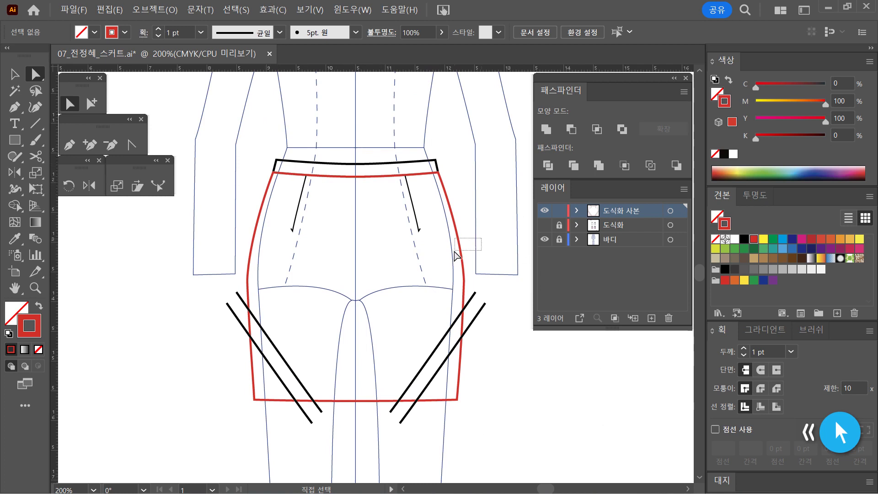
pyautogui.click(91, 103)
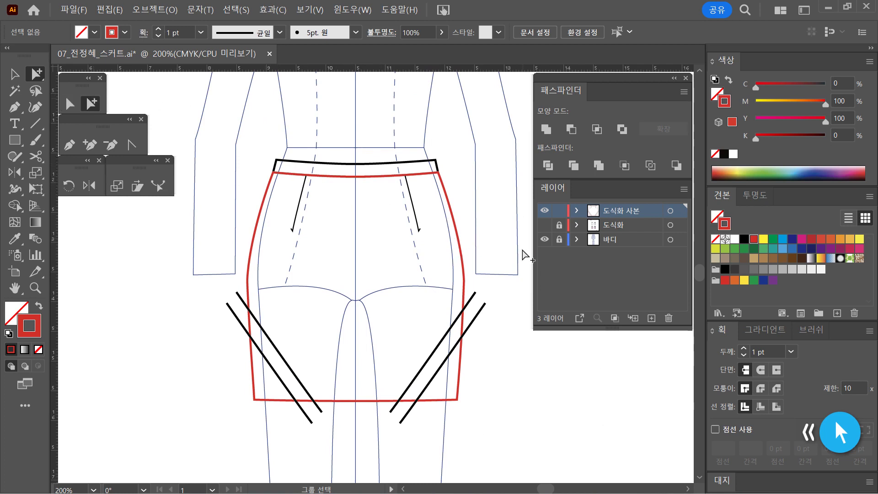
pyautogui.click(440, 265)
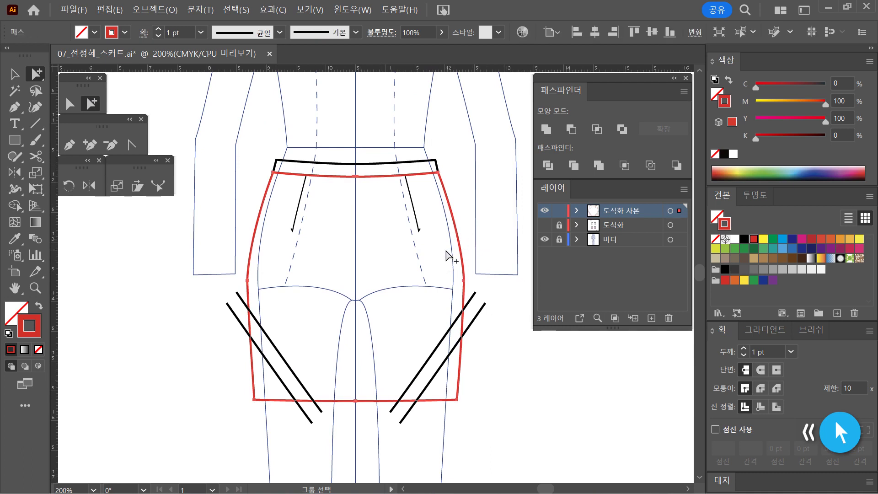
pyautogui.click(530, 361)
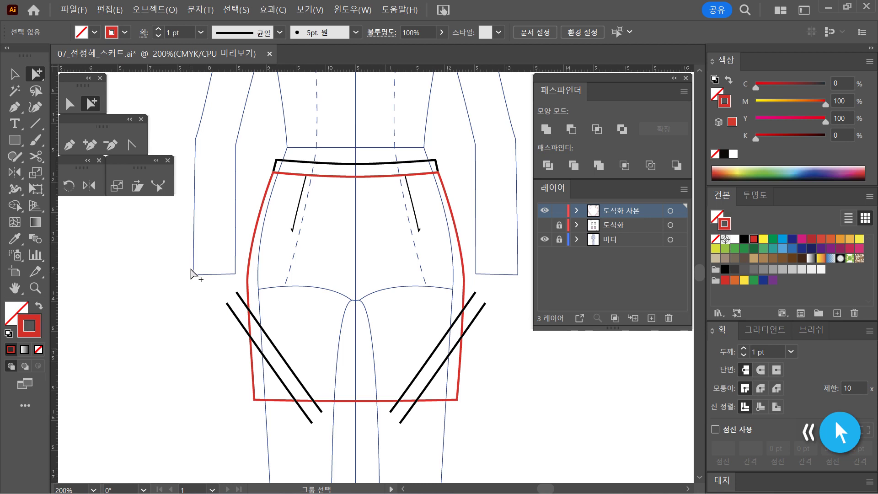
# - Change the stroke of all four diagonal detail lines to red (C 0, M 100, Y 100, K 0)
pyautogui.click(282, 384)
pyautogui.keyDown('shift'); pyautogui.click(435, 387); pyautogui.keyUp('shift')
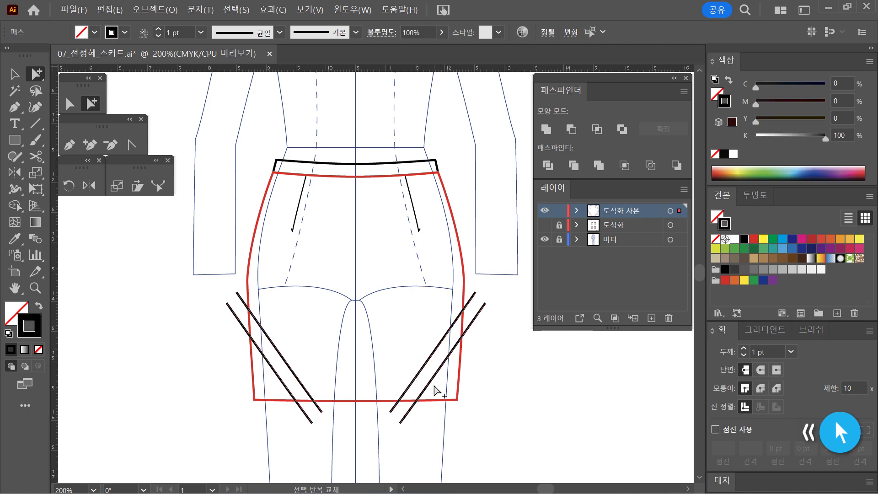
pyautogui.click(754, 240)
pyautogui.click(614, 421)
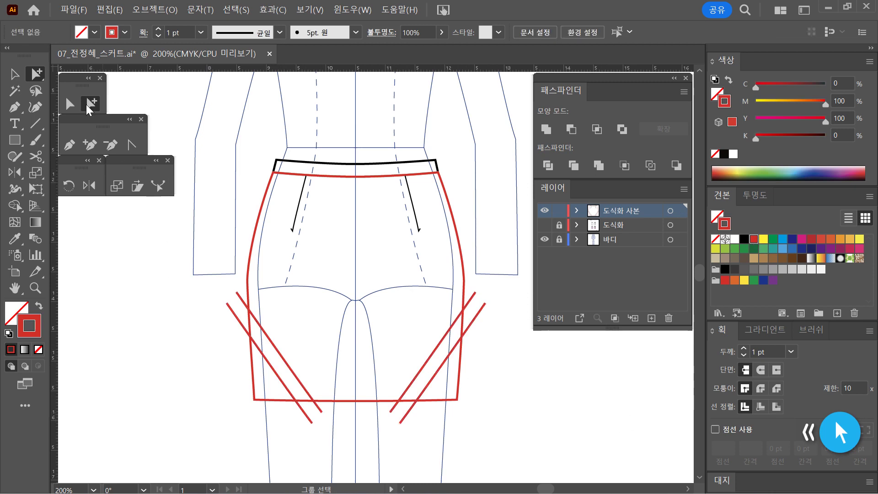
# - Divide the skirt body outline along the four diagonal lines with Pathfinder and ungroup the resulting pieces
pyautogui.moveTo(168, 271); pyautogui.dragTo(518, 442)
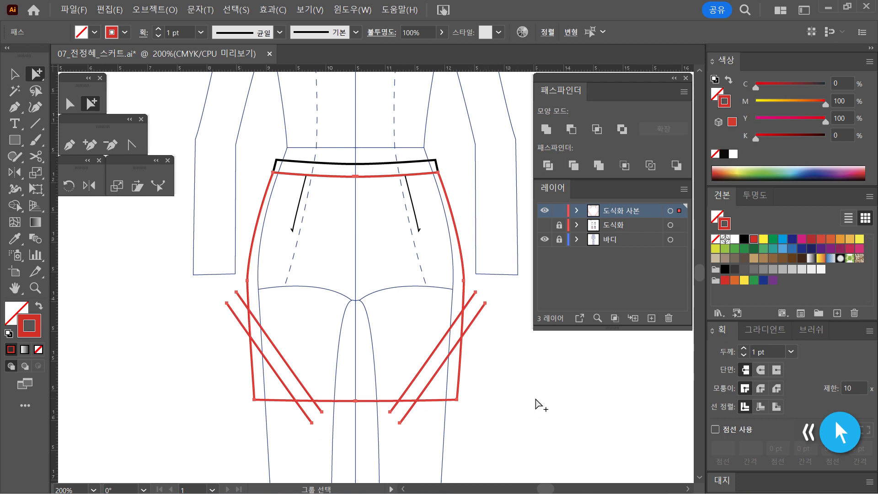
pyautogui.click(553, 165)
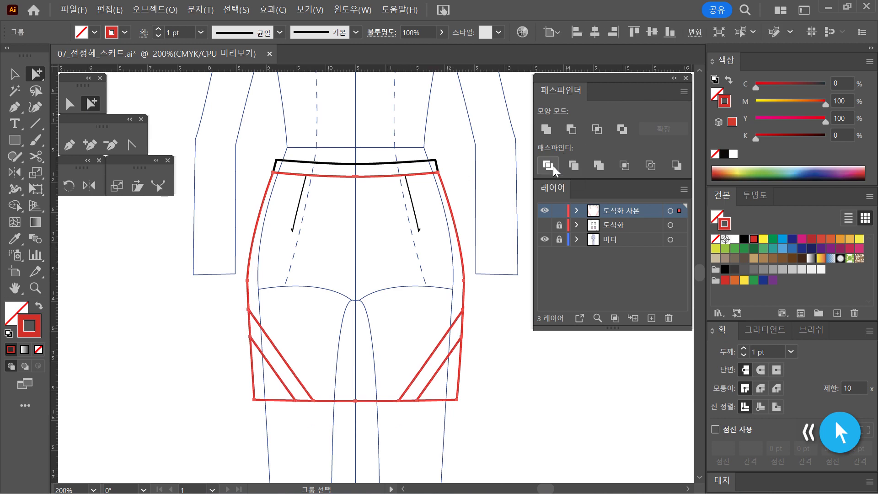
pyautogui.rightClick(428, 276)
pyautogui.click(483, 364)
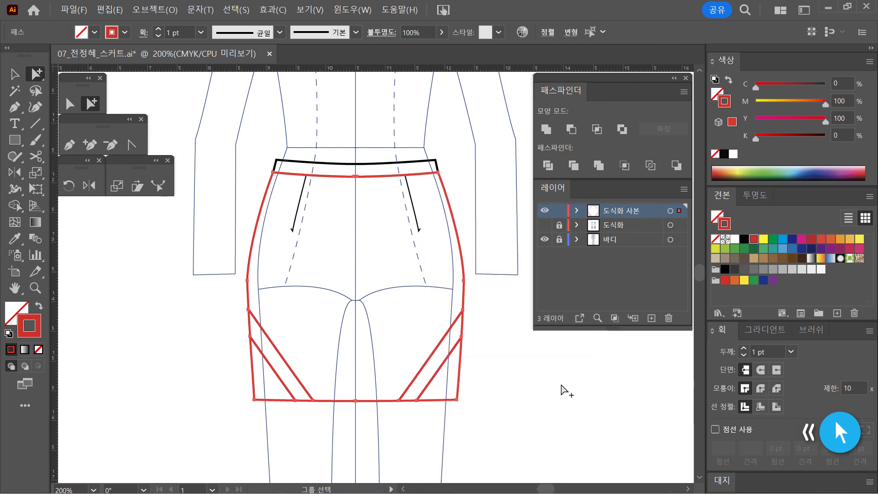
# - Set the stroke of all the divided red skirt pieces back to black (K 100)
pyautogui.click(563, 388)
pyautogui.moveTo(503, 439); pyautogui.dragTo(223, 309)
pyautogui.click(744, 239)
pyautogui.click(603, 423)
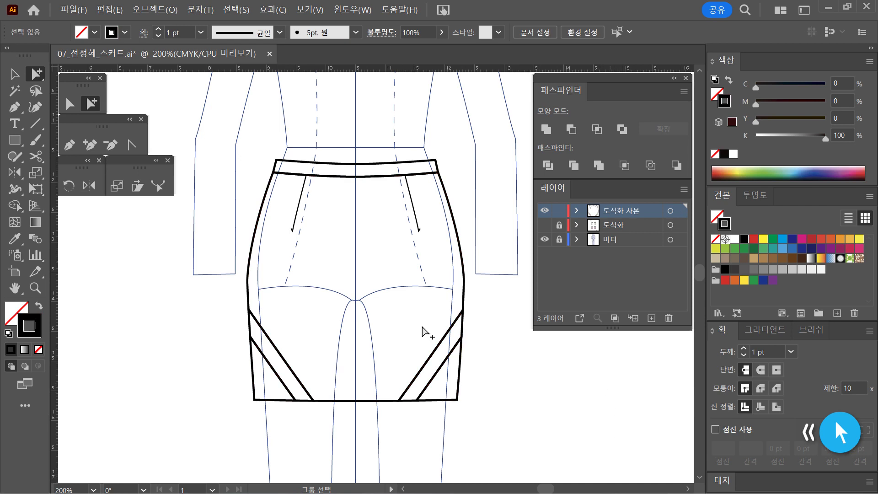
# - Duplicate the complete front skirt horizontally into the empty space to the right of the body figure
pyautogui.scroll(-1, 402, 323)
pyautogui.moveTo(446, 362); pyautogui.dragTo(386, 358)
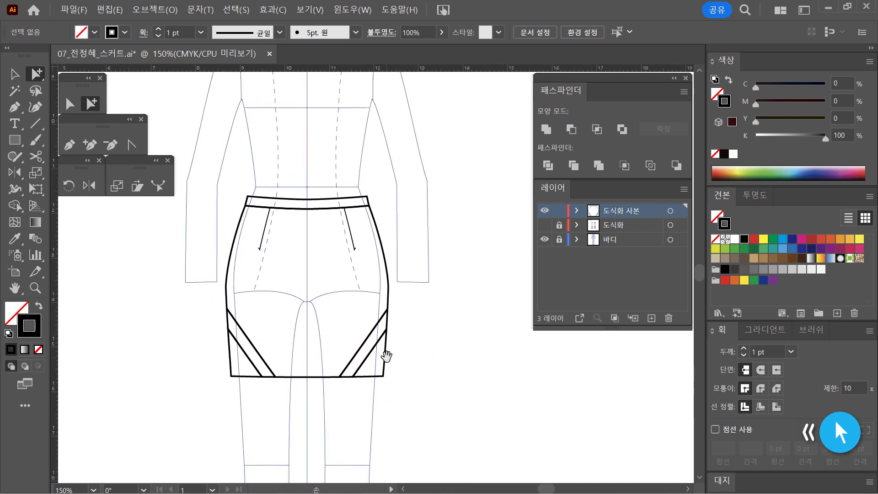
pyautogui.click(70, 104)
pyautogui.moveTo(215, 183); pyautogui.dragTo(409, 409)
pyautogui.moveTo(447, 347); pyautogui.dragTo(348, 369)
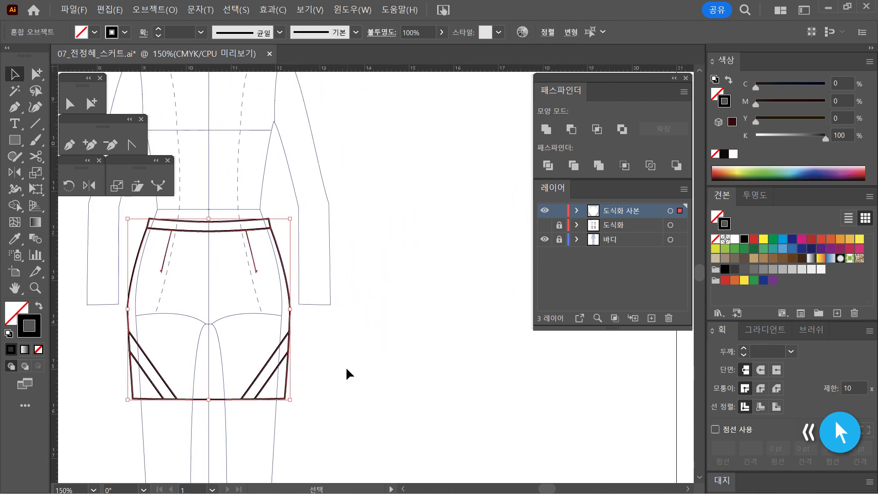
pyautogui.moveTo(278, 354); pyautogui.dragTo(511, 354)
pyautogui.click(599, 380)
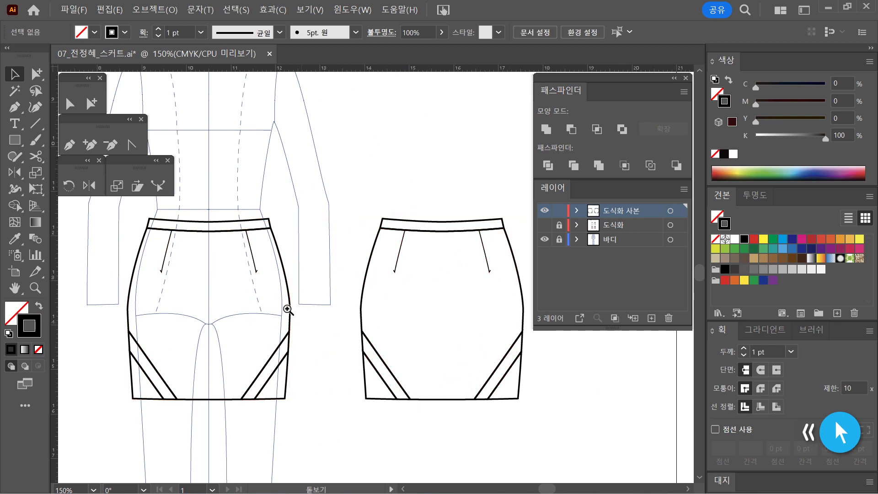
# - Delete the waistband shape from the skirt lying on the body figure
pyautogui.scroll(2, 297, 317)
pyautogui.moveTo(345, 276); pyautogui.dragTo(409, 359)
pyautogui.click(96, 103)
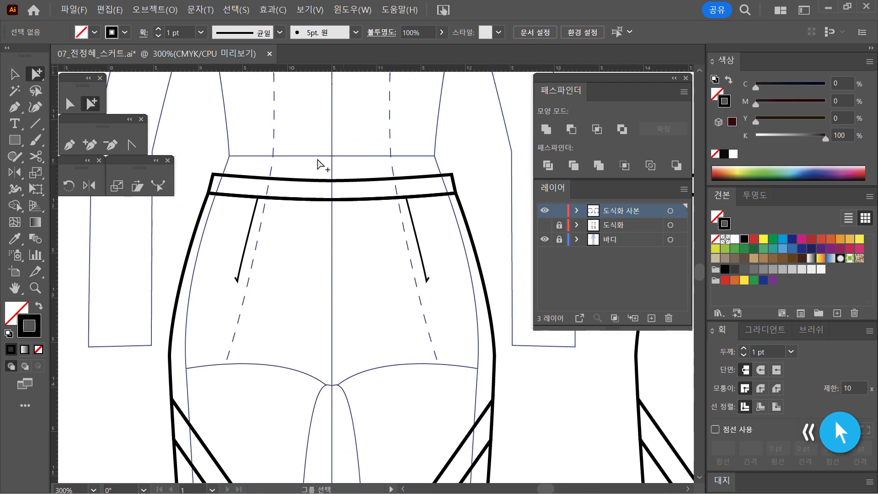
pyautogui.moveTo(311, 159); pyautogui.dragTo(356, 192)
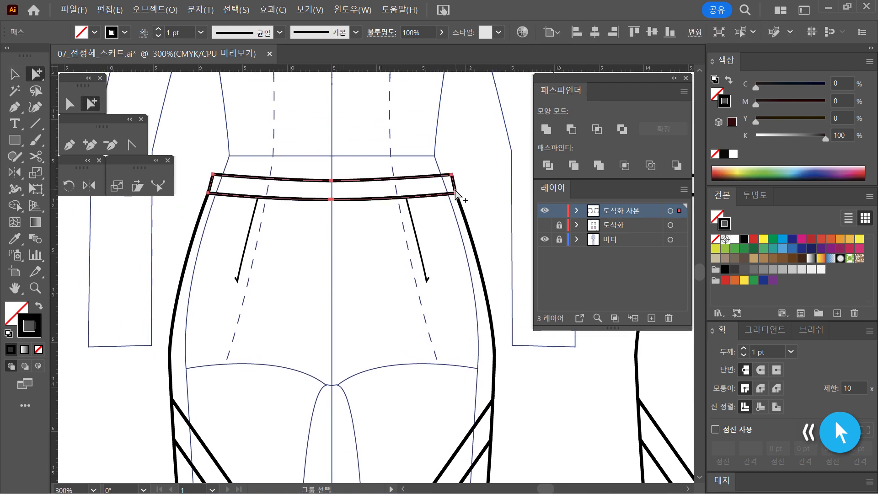
pyautogui.press('Delete')
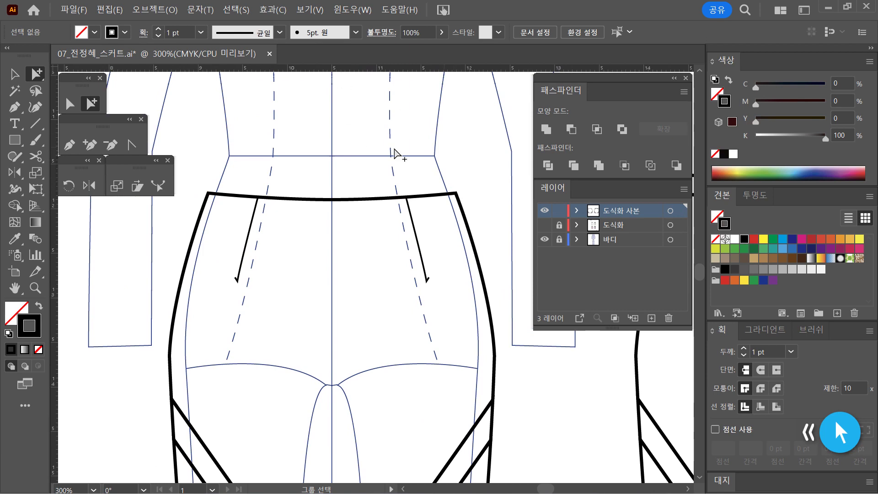
# - Try selecting the anchor at the waist edge's centre alone and together with the upper dart ends
pyautogui.click(70, 104)
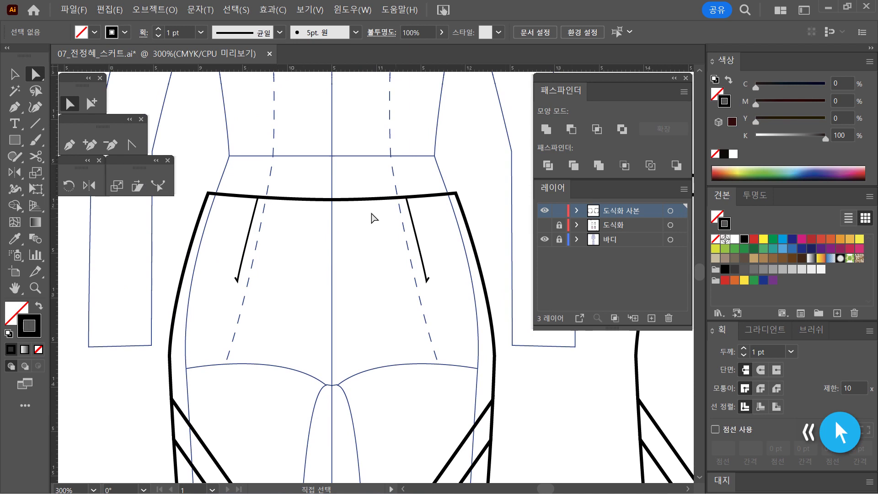
pyautogui.moveTo(307, 180); pyautogui.dragTo(357, 222)
pyautogui.click(297, 175)
pyautogui.moveTo(291, 178); pyautogui.dragTo(367, 215)
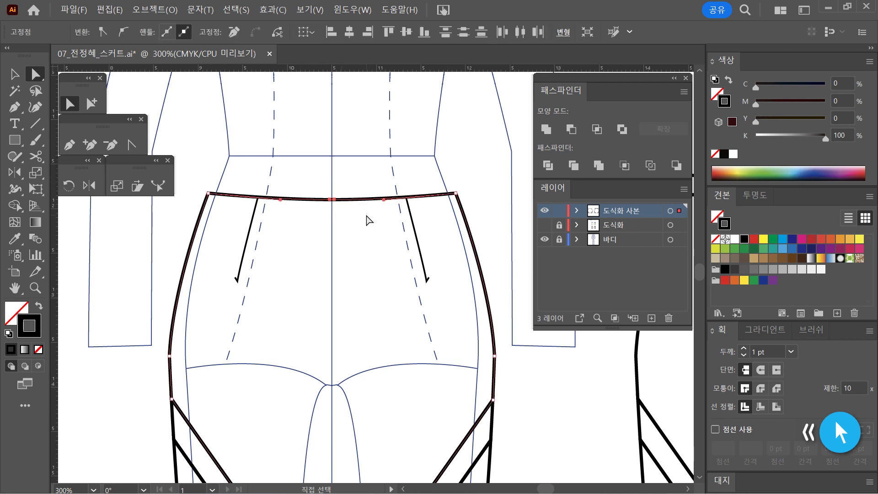
pyautogui.click(284, 186)
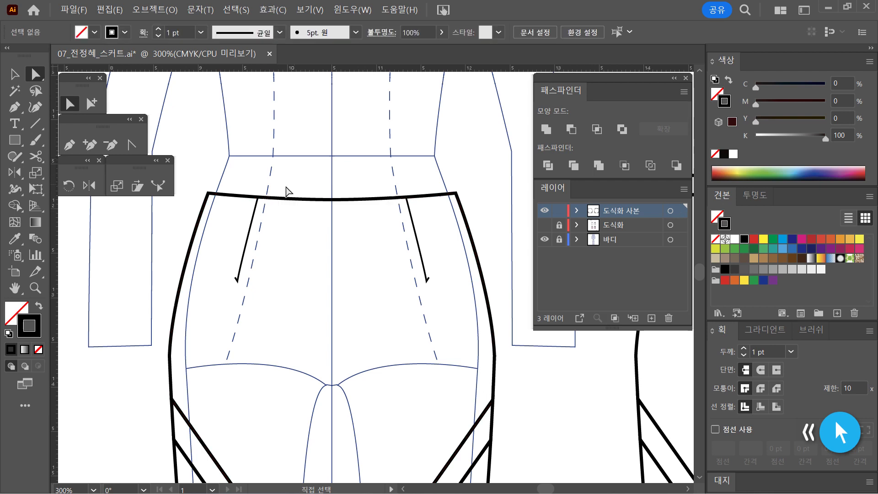
pyautogui.moveTo(234, 177); pyautogui.dragTo(423, 211)
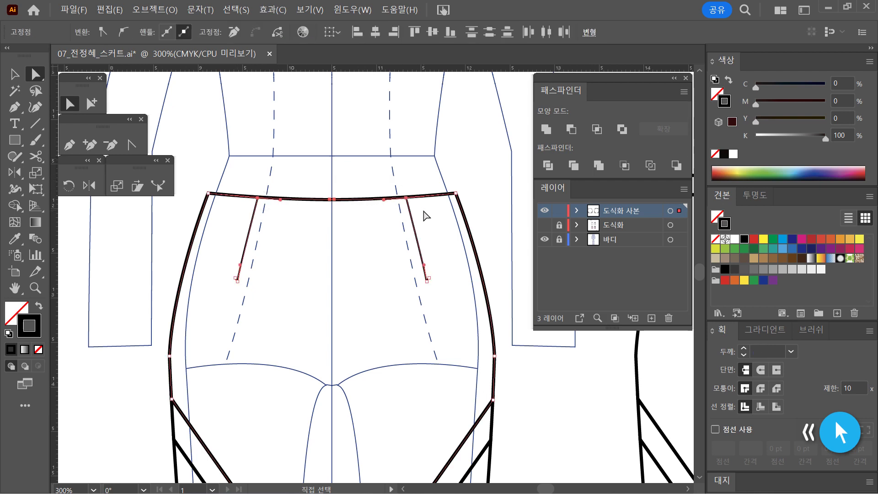
pyautogui.click(360, 251)
pyautogui.moveTo(358, 219); pyautogui.dragTo(317, 183)
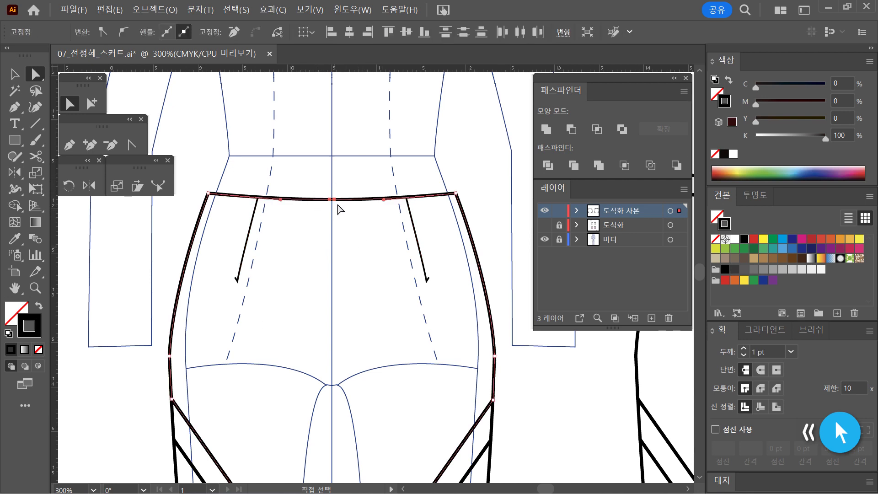
pyautogui.moveTo(355, 230); pyautogui.dragTo(314, 184)
pyautogui.click(243, 183)
pyautogui.moveTo(242, 183); pyautogui.dragTo(427, 219)
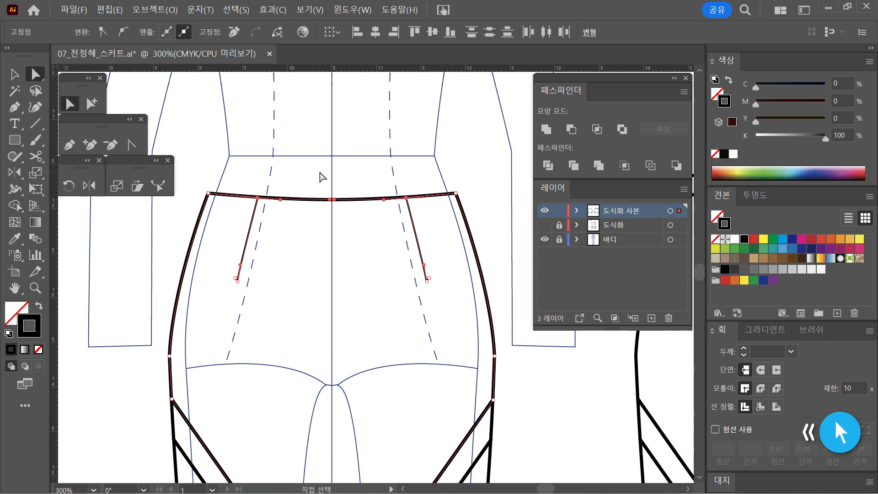
# - Duplicate the waist edge in place from its centre anchor and move the copy straight down about 0.1 cm
pyautogui.moveTo(312, 179); pyautogui.dragTo(351, 218)
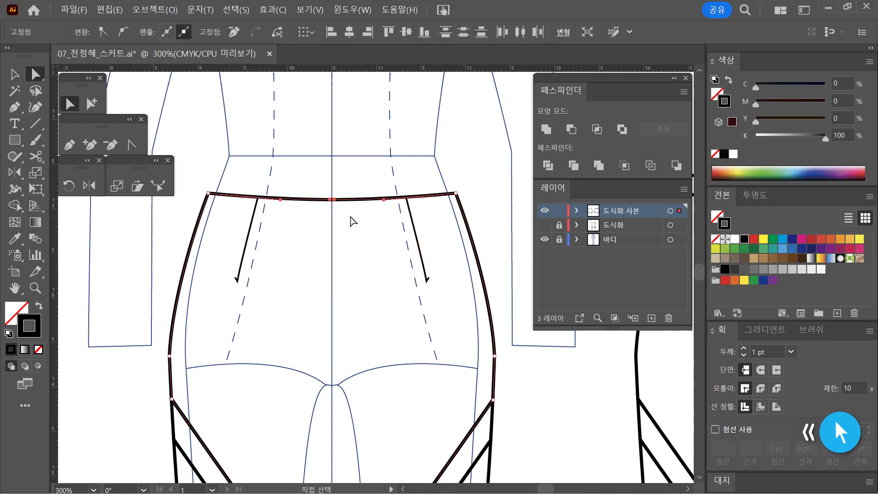
pyautogui.press('a')
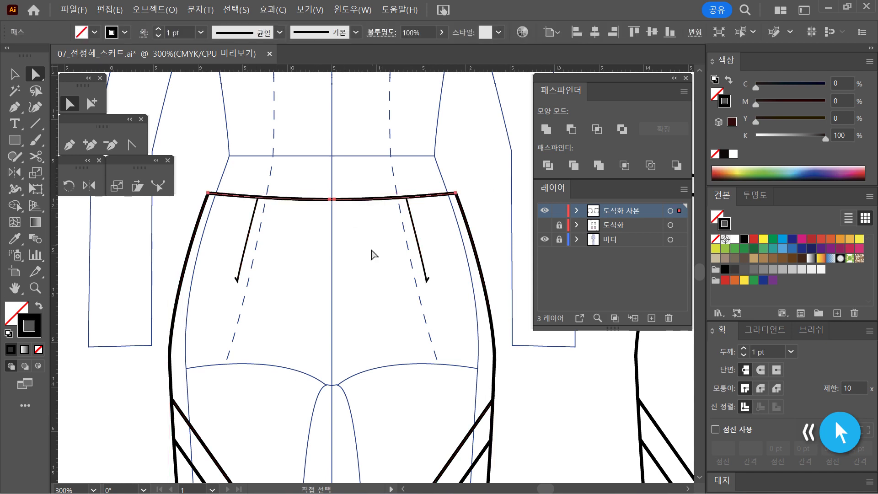
pyautogui.press('Down')
pyautogui.press('Down')
pyautogui.press('Down')
pyautogui.press('Down')
pyautogui.press('Down')
pyautogui.press('Down')
pyautogui.press('Down')
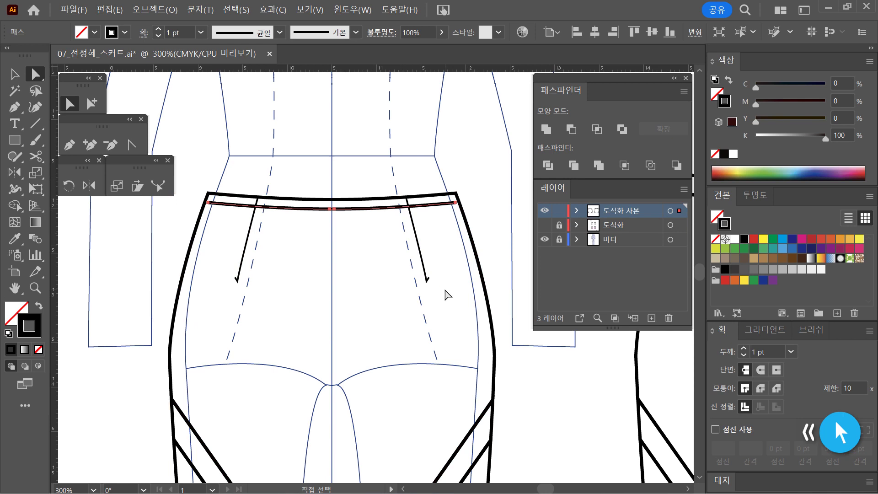
pyautogui.click(394, 160)
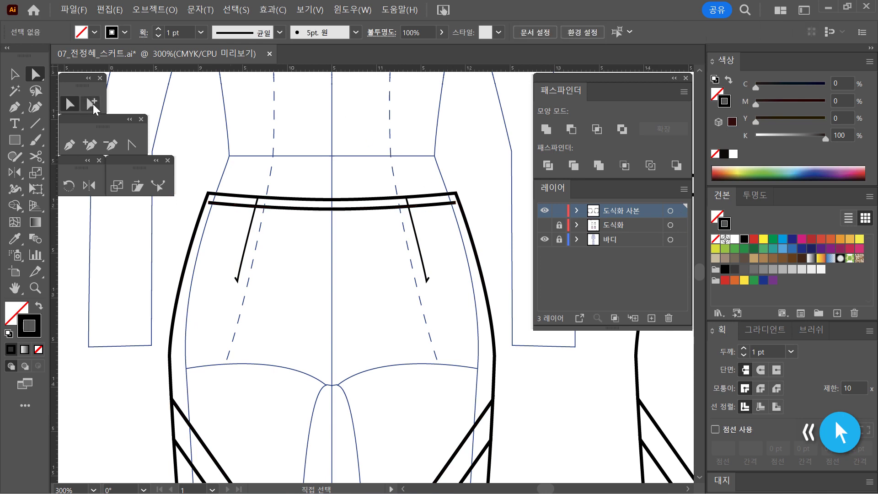
# - Extend the left end of the copied waist line to the skirt's side outline with the Pen tool
pyautogui.click(69, 145)
pyautogui.click(227, 189)
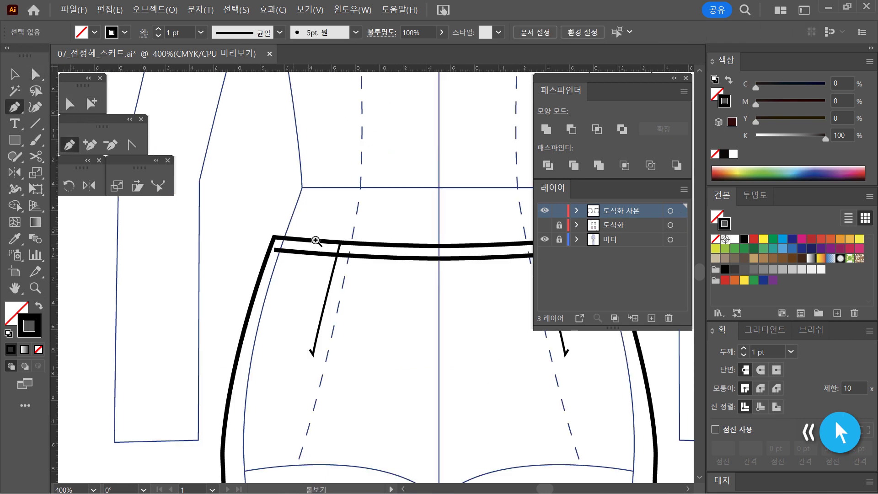
pyautogui.click(274, 251)
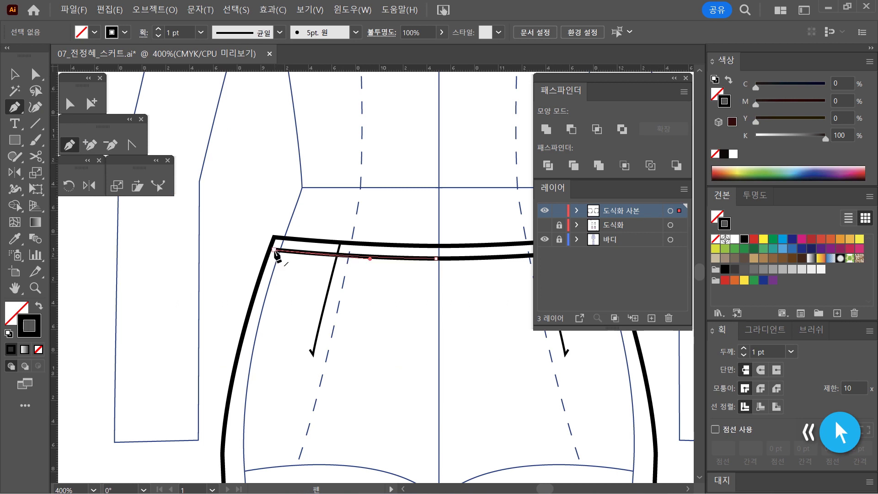
pyautogui.click(273, 250)
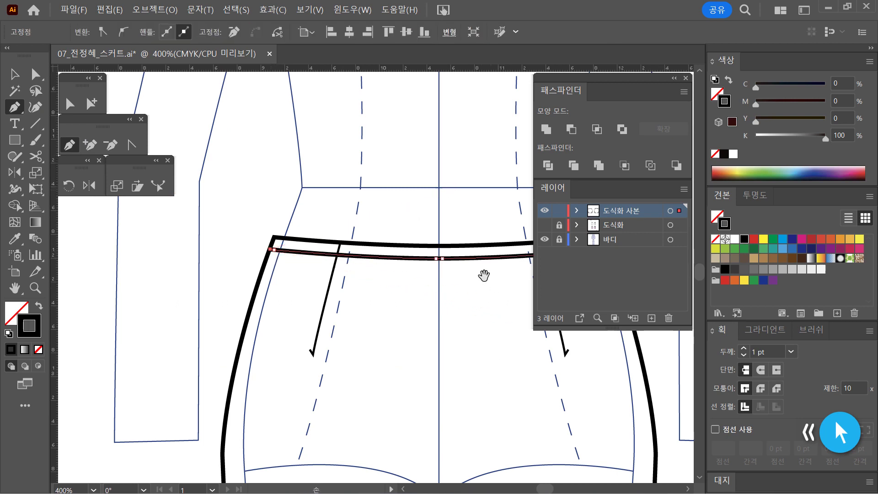
pyautogui.keyDown('ctrl'); pyautogui.click(462, 219); pyautogui.keyUp('ctrl')
# - Extend the right end of the copied waist line to the skirt's side outline with the Pen tool
pyautogui.moveTo(390, 335); pyautogui.dragTo(337, 330)
pyautogui.moveTo(512, 330); pyautogui.dragTo(389, 341)
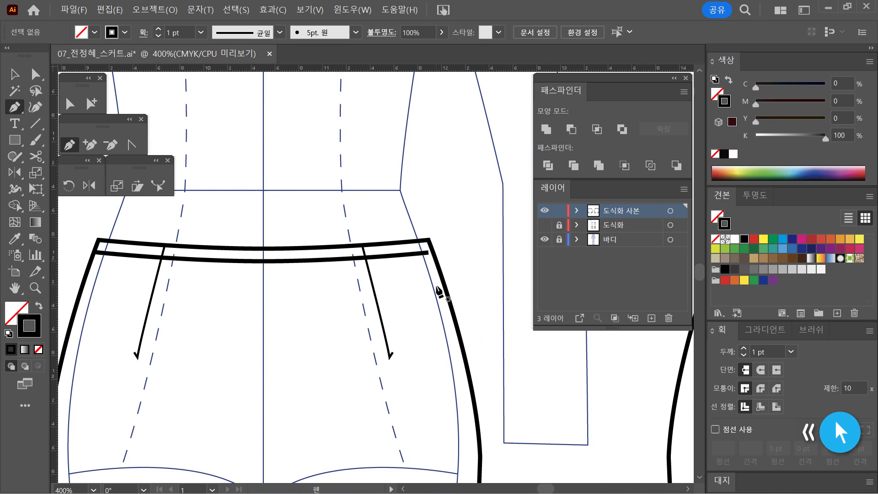
pyautogui.scroll(2, 439, 292)
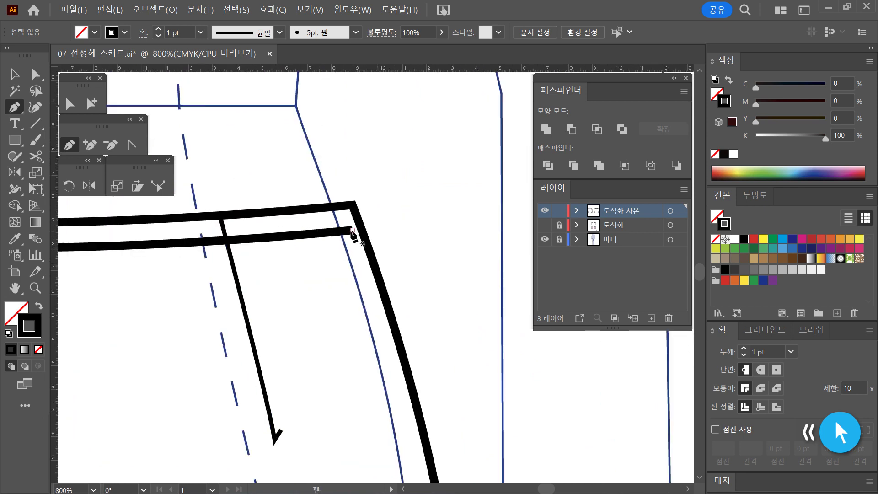
pyautogui.click(352, 230)
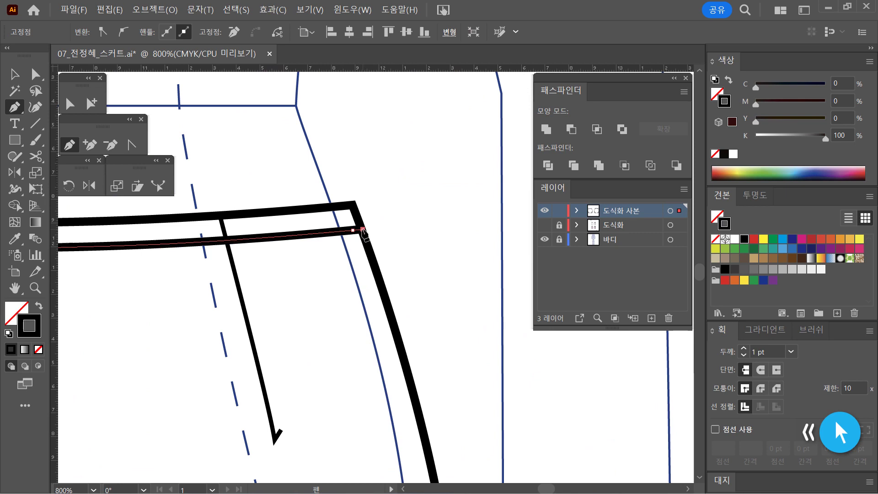
pyautogui.keyDown('ctrl'); pyautogui.keyDown('alt'); pyautogui.click(207, 289); pyautogui.keyUp('alt'); pyautogui.keyUp('ctrl')
pyautogui.keyDown('ctrl'); pyautogui.keyDown('alt'); pyautogui.click(223, 289); pyautogui.keyUp('alt'); pyautogui.keyUp('ctrl')
pyautogui.moveTo(235, 285); pyautogui.dragTo(403, 236)
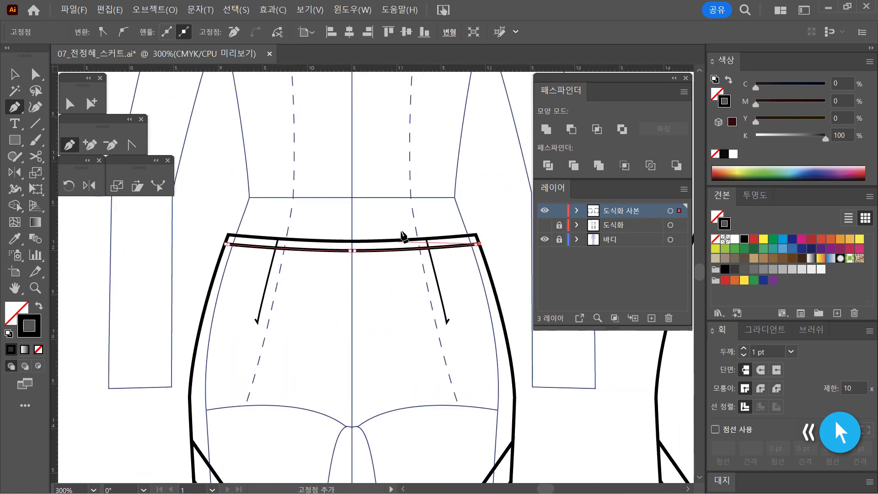
pyautogui.keyDown('ctrl'); pyautogui.click(404, 204); pyautogui.keyUp('ctrl')
pyautogui.keyDown('ctrl'); pyautogui.click(374, 298); pyautogui.keyUp('ctrl')
# - Shorten the left dart by moving its upper anchor down along the dart to the lower waist line
pyautogui.click(70, 103)
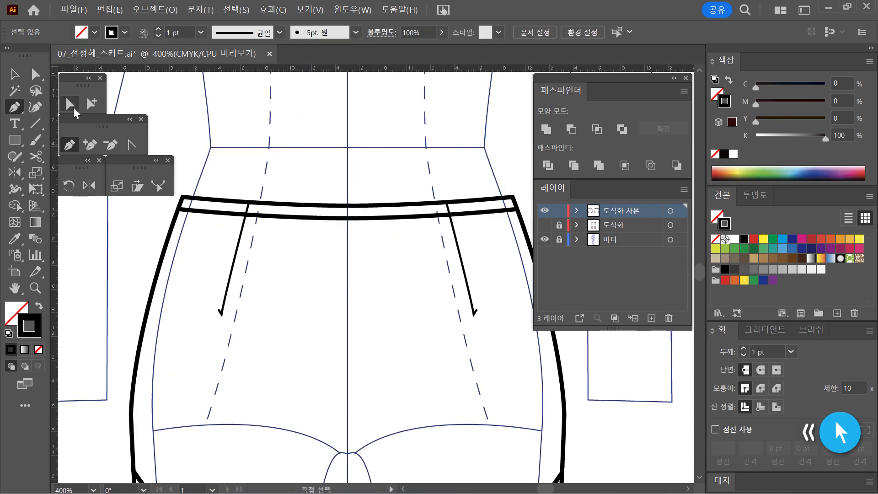
pyautogui.click(247, 213)
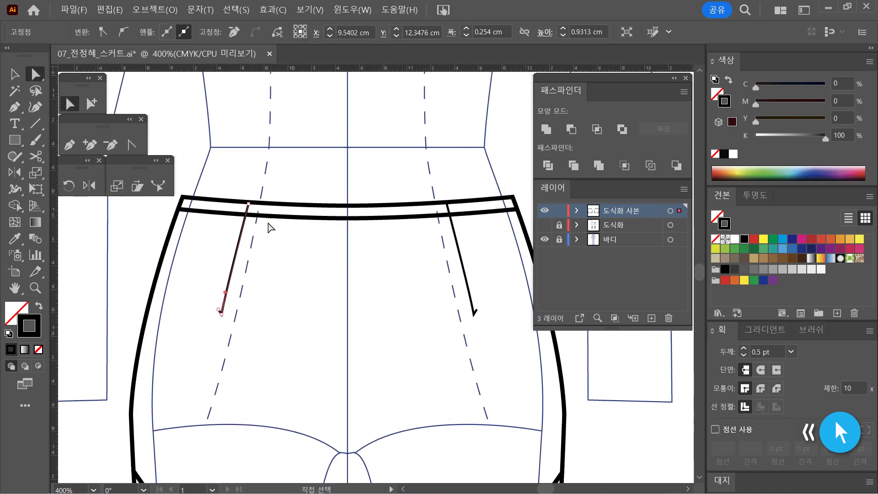
pyautogui.keyDown('ctrl'); pyautogui.click(303, 231); pyautogui.keyUp('ctrl')
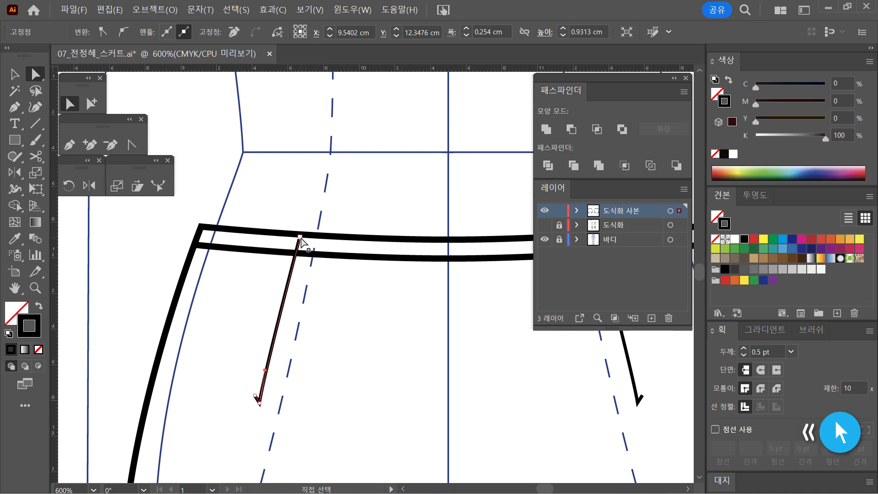
pyautogui.click(299, 237)
pyautogui.moveTo(300, 237); pyautogui.dragTo(296, 248)
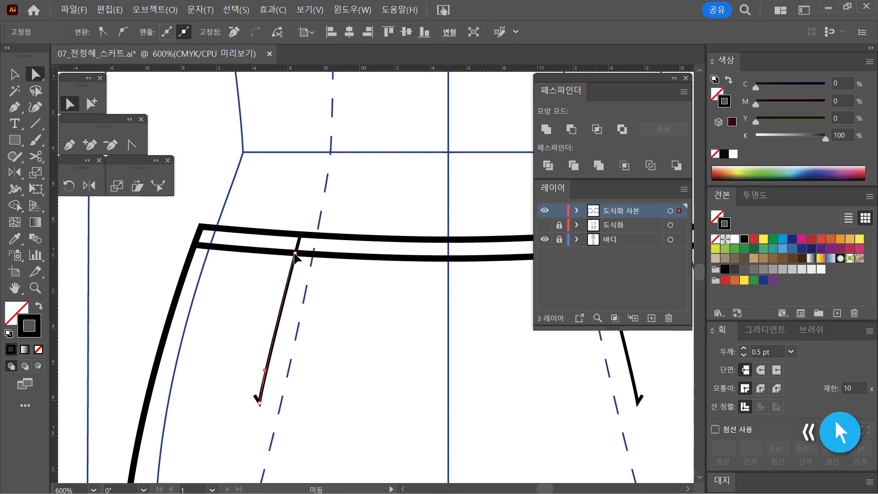
pyautogui.click(402, 308)
# - Cut the right dart at the lower waist line with the Scissors tool and delete the short piece above the cut
pyautogui.hscroll(5, 406, 345)
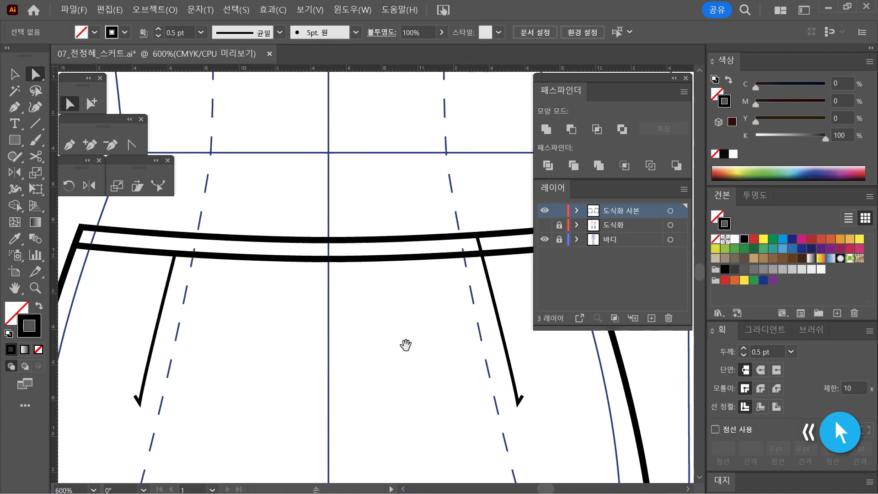
pyautogui.hscroll(3, 406, 345)
pyautogui.click(419, 305)
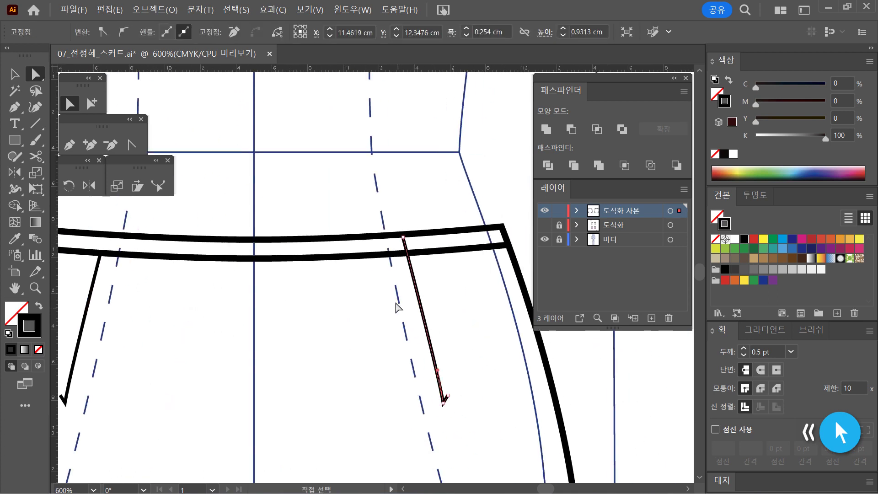
pyautogui.click(36, 157)
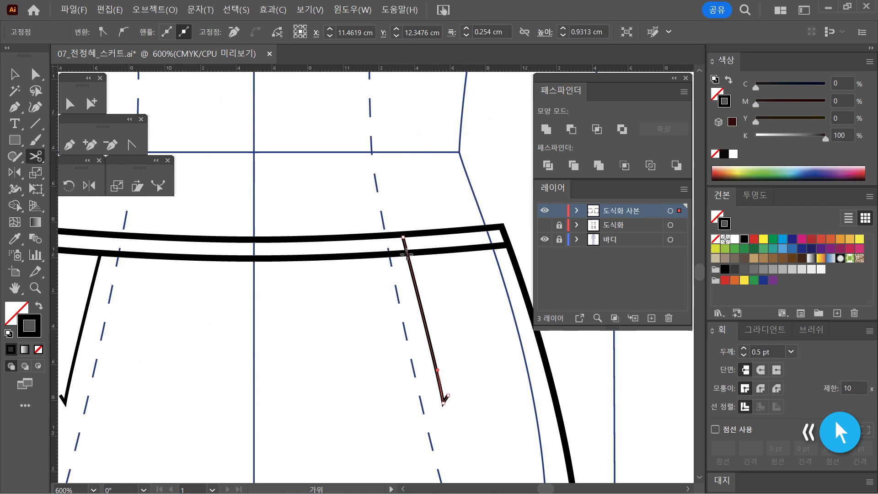
pyautogui.click(406, 253)
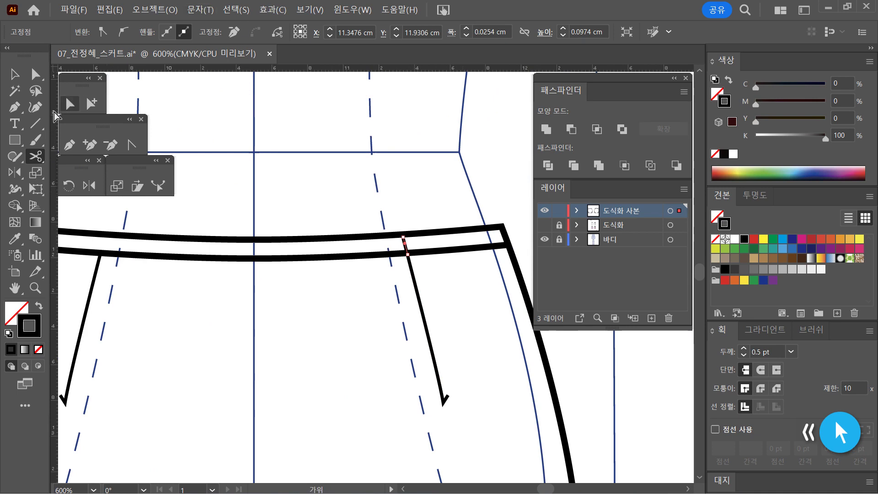
pyautogui.click(91, 103)
pyautogui.click(401, 238)
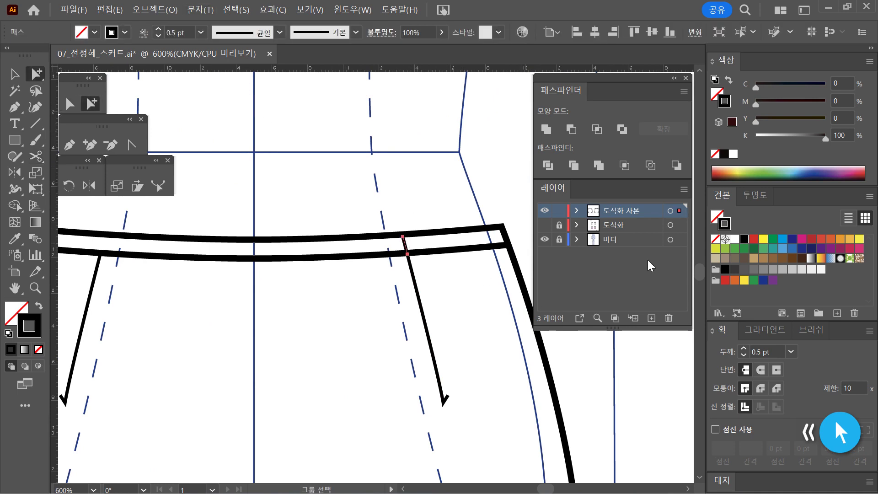
# - Shorten both darts on the front skirt by nudging their lower tips up four steps
pyautogui.hotkey('ctrl', '-')
pyautogui.hotkey('ctrl', '-')
pyautogui.click(69, 104)
pyautogui.moveTo(232, 219); pyautogui.dragTo(457, 254)
pyautogui.press('Up')
pyautogui.press('Up')
pyautogui.press('Up')
pyautogui.press('Up')
pyautogui.click(428, 282)
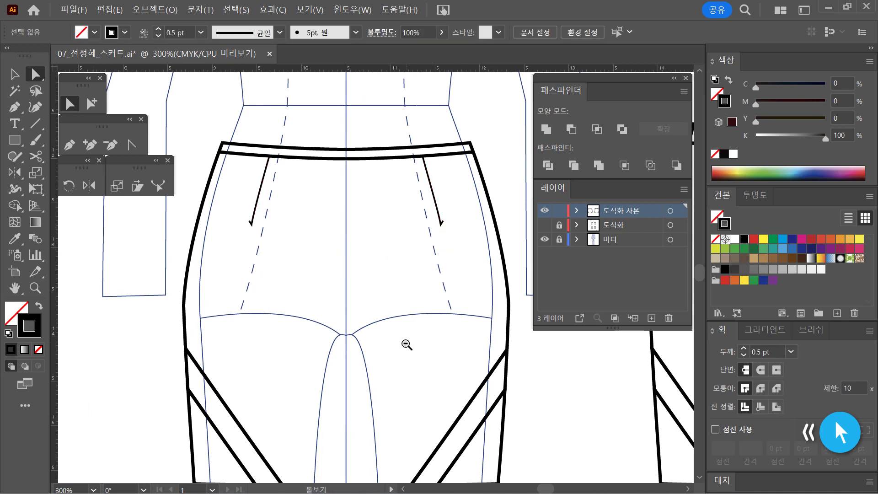
# - Raise the front skirt's waist edge, parallel waist line and both darts together by four nudges
pyautogui.hotkey('ctrl', '-')
pyautogui.hotkey('ctrl', '-')
pyautogui.moveTo(416, 320); pyautogui.dragTo(536, 203)
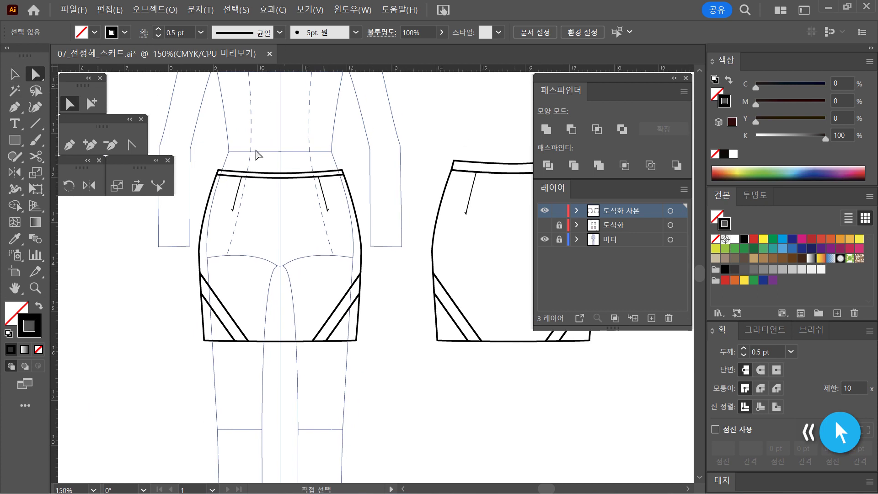
pyautogui.moveTo(198, 135); pyautogui.dragTo(365, 222)
pyautogui.press('Up')
pyautogui.press('Up')
pyautogui.press('Up')
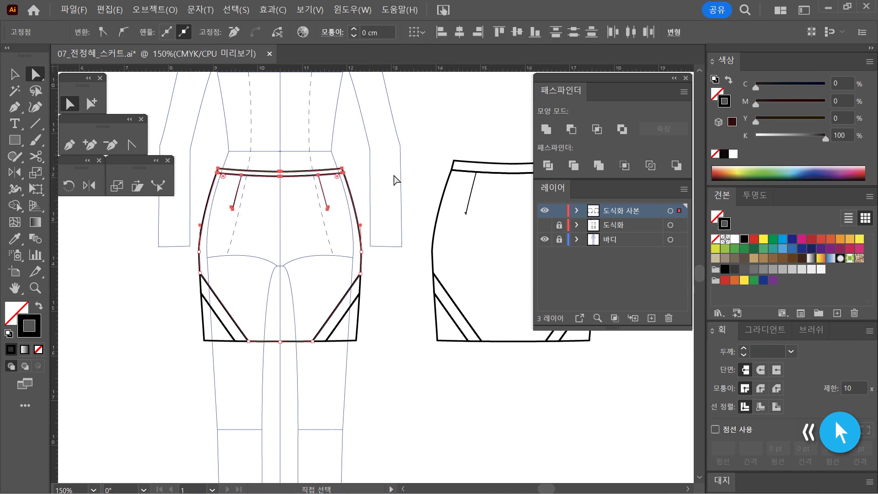
pyautogui.press('Up')
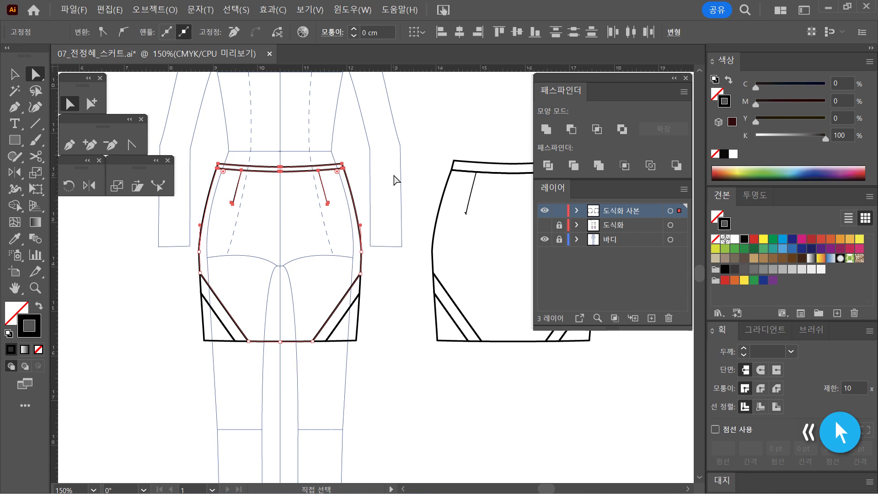
pyautogui.click(395, 182)
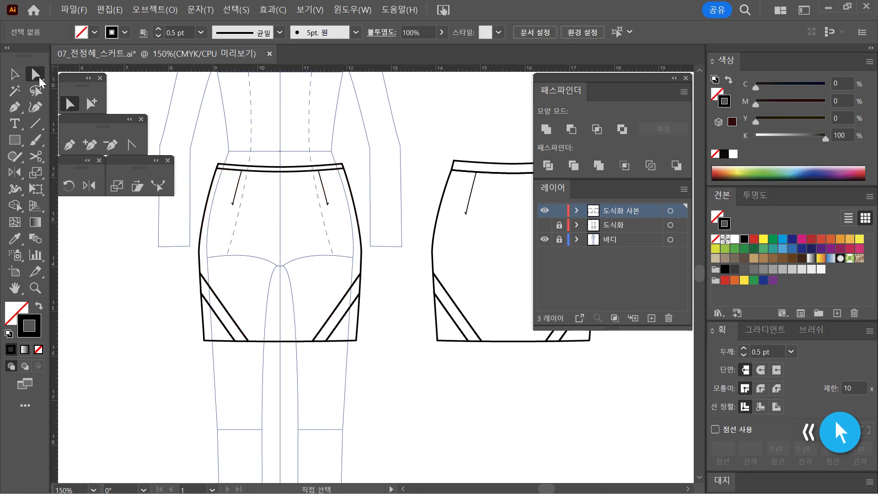
# - Narrow the front skirt's waist by nudging the corner anchors on each side inward two steps
pyautogui.scroll(2, 344, 250)
pyautogui.moveTo(197, 157); pyautogui.dragTo(223, 194)
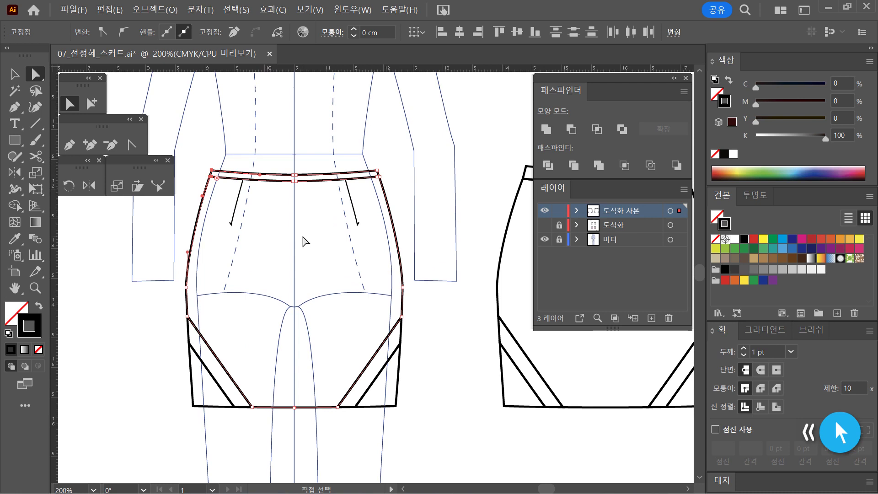
pyautogui.press('Right')
pyautogui.press('Right')
pyautogui.moveTo(406, 194); pyautogui.dragTo(369, 150)
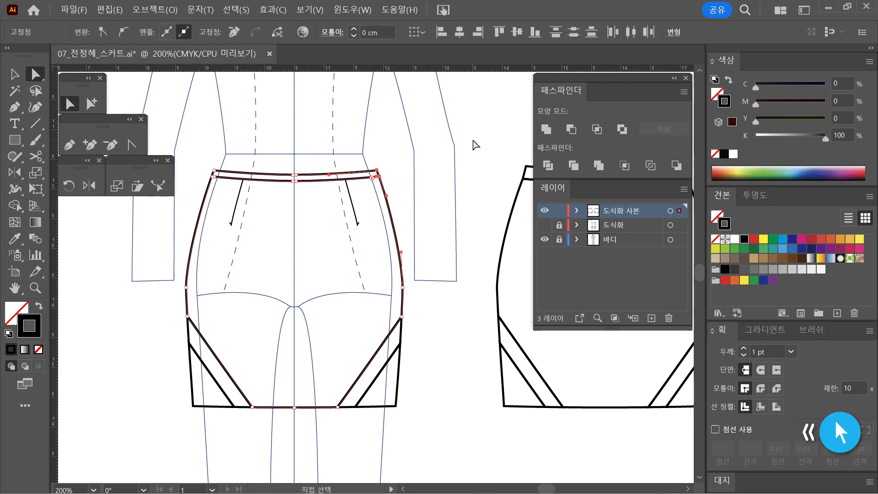
pyautogui.press('Left')
pyautogui.press('Left')
pyautogui.click(454, 202)
# - Fill the main panels and lower corner panels of both skirts with pale yellow EFEFAC
pyautogui.keyDown('ctrl'); pyautogui.keyDown('alt'); pyautogui.click(440, 328); pyautogui.keyUp('alt'); pyautogui.keyUp('ctrl')
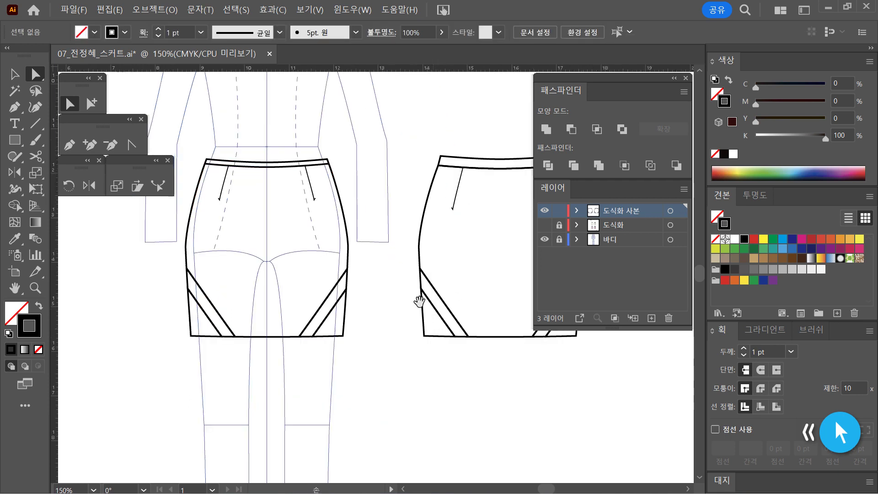
pyautogui.keyDown('ctrl'); pyautogui.keyDown('alt'); pyautogui.click(382, 319); pyautogui.keyUp('alt'); pyautogui.keyUp('ctrl')
pyautogui.press('v')
pyautogui.click(90, 103)
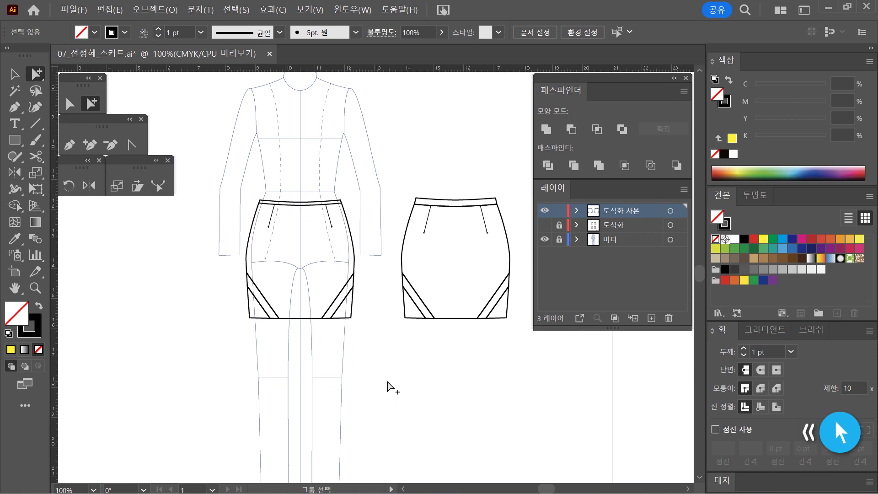
pyautogui.moveTo(240, 226); pyautogui.dragTo(254, 251)
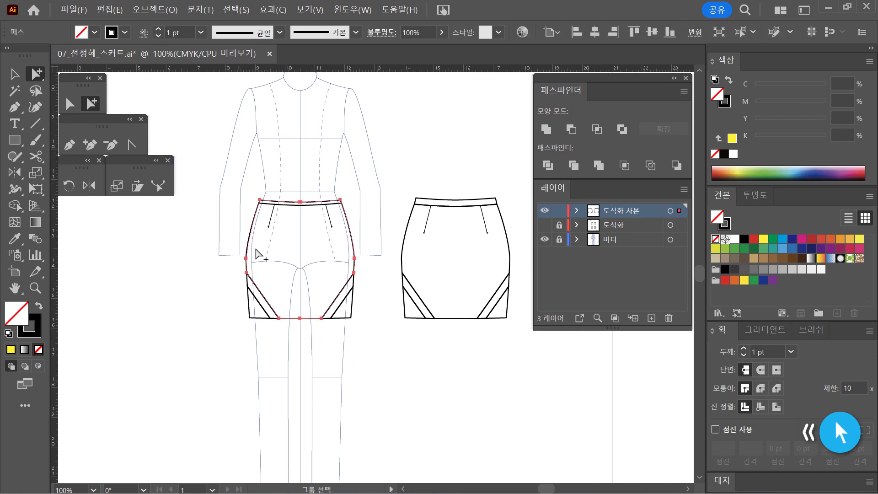
pyautogui.keyDown('shift'); pyautogui.click(256, 302); pyautogui.keyUp('shift')
pyautogui.keyDown('shift'); pyautogui.click(352, 313); pyautogui.keyUp('shift')
pyautogui.keyDown('shift'); pyautogui.click(404, 297); pyautogui.keyUp('shift')
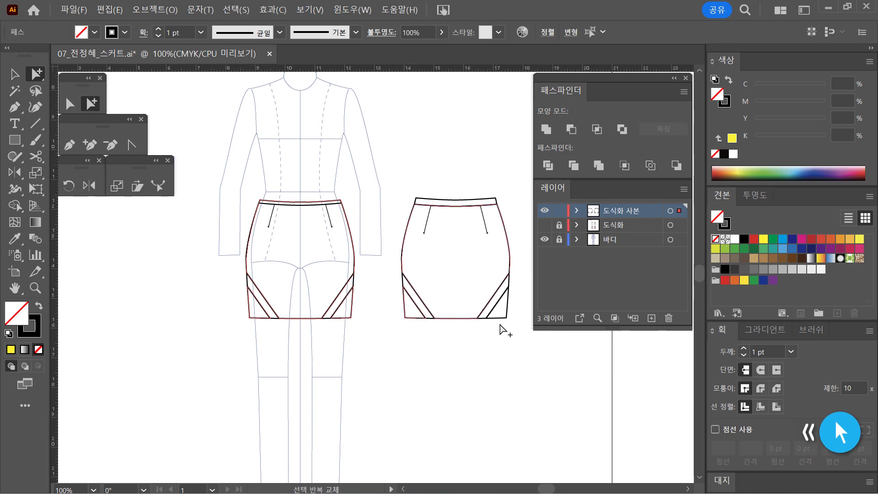
pyautogui.moveTo(516, 324); pyautogui.dragTo(502, 308)
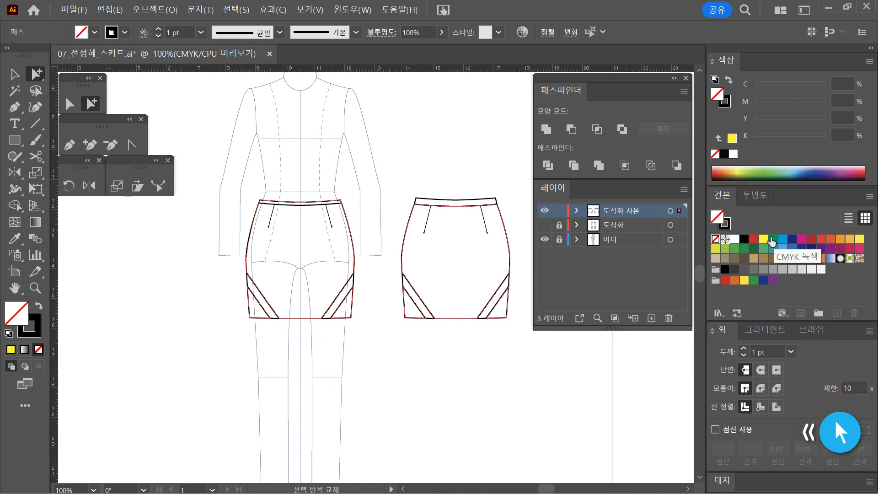
pyautogui.click(715, 248)
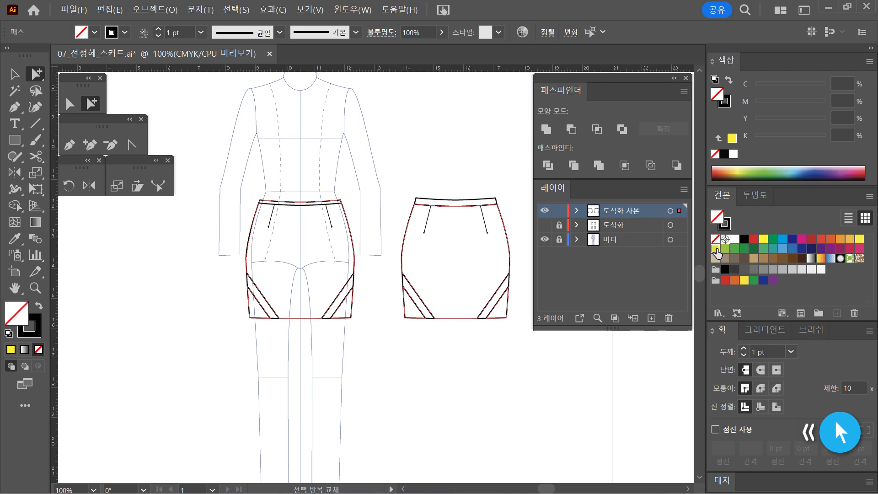
pyautogui.doubleClick(718, 216)
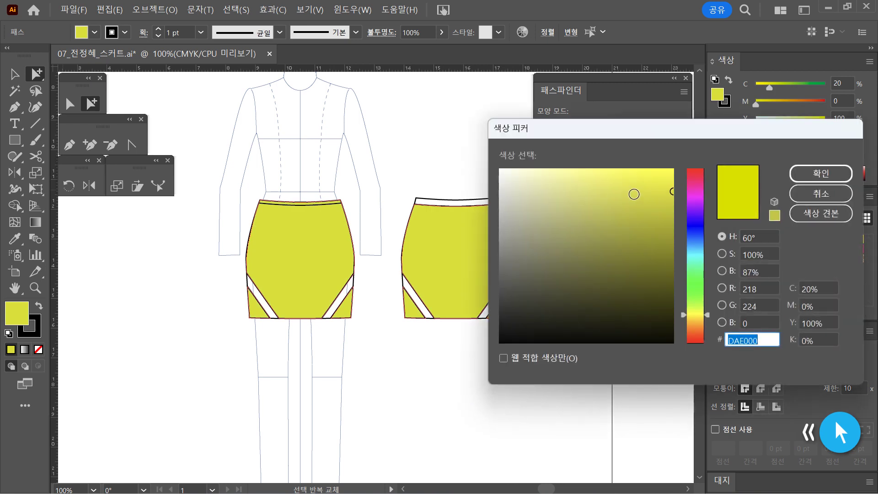
pyautogui.click(567, 182)
pyautogui.click(548, 178)
pyautogui.click(821, 173)
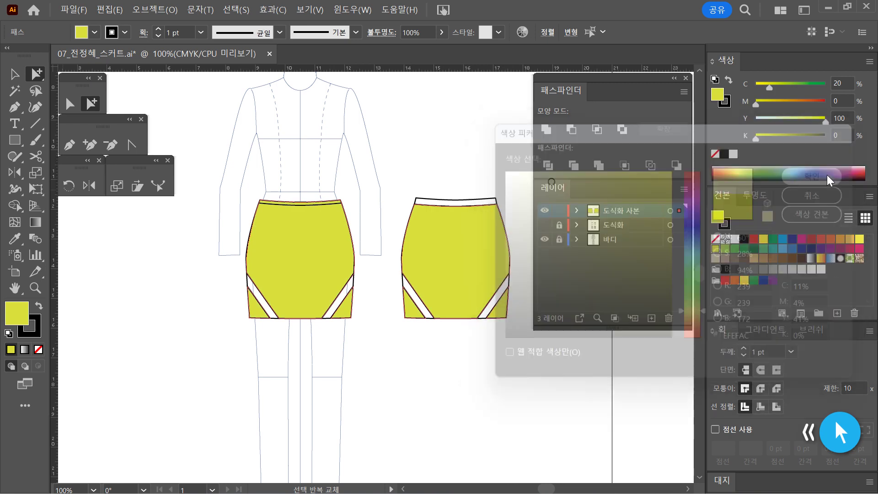
pyautogui.click(473, 140)
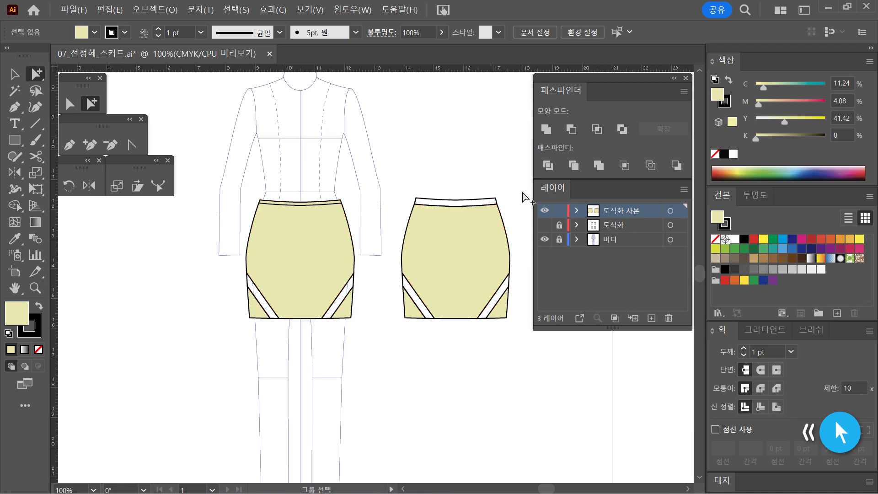
pyautogui.click(335, 259)
pyautogui.keyDown('shift'); pyautogui.click(447, 259); pyautogui.keyUp('shift')
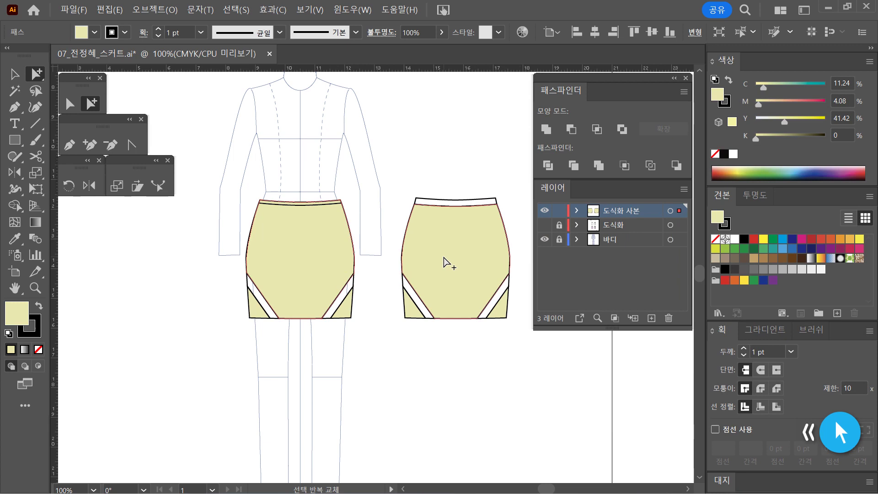
pyautogui.rightClick(454, 258)
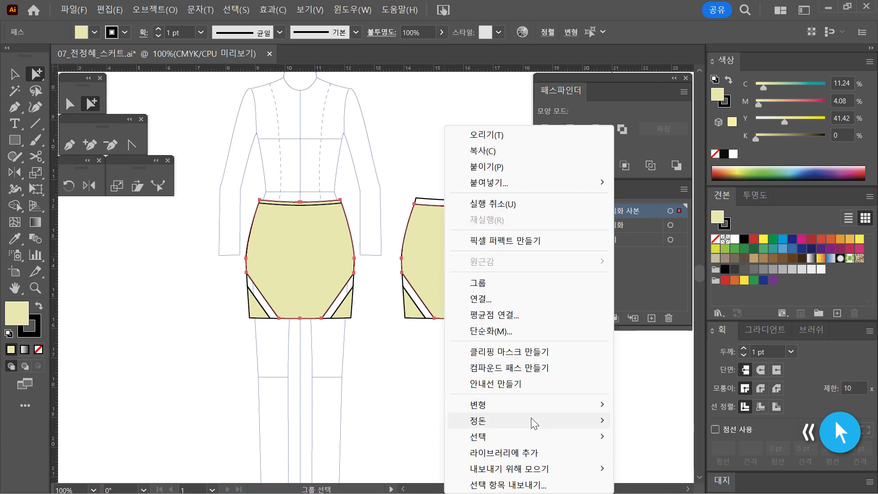
pyautogui.moveTo(531, 418)
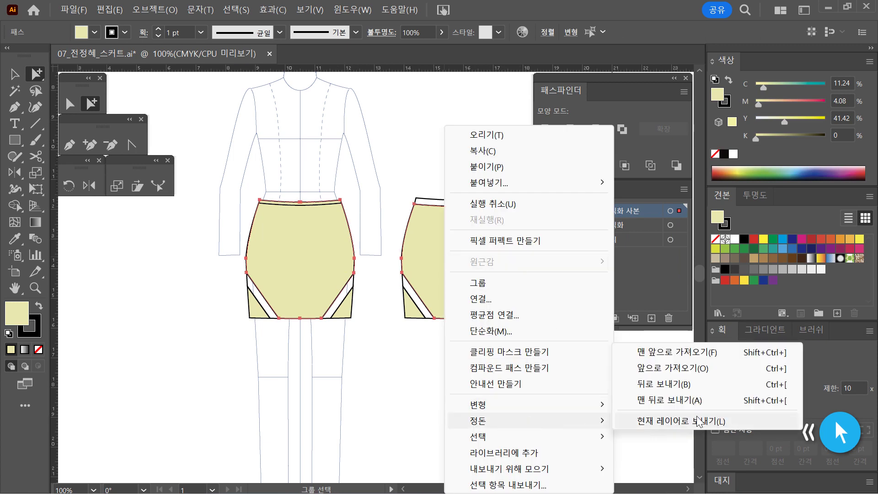
pyautogui.click(398, 411)
pyautogui.click(315, 267)
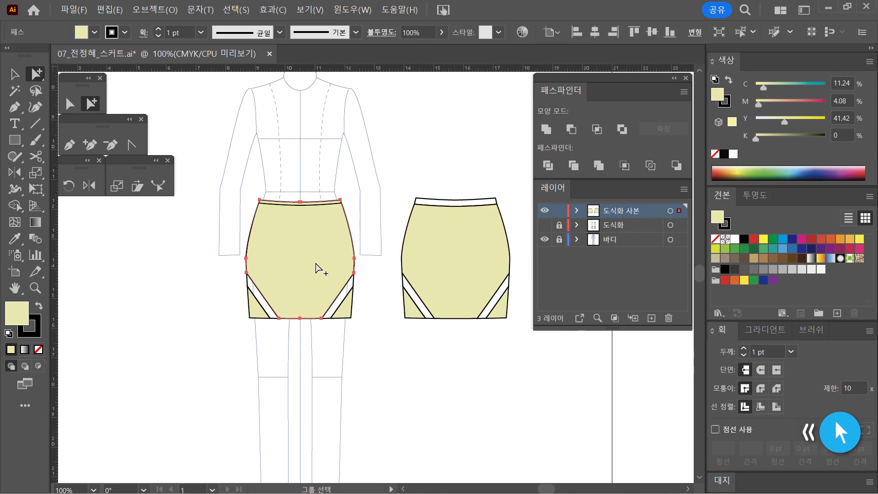
pyautogui.keyDown('shift'); pyautogui.click(452, 260); pyautogui.keyUp('shift')
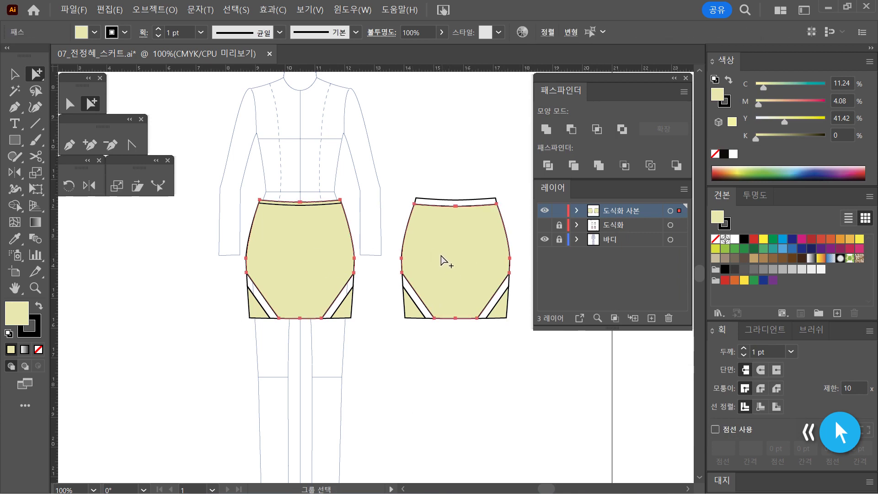
pyautogui.moveTo(402, 220); pyautogui.dragTo(465, 247)
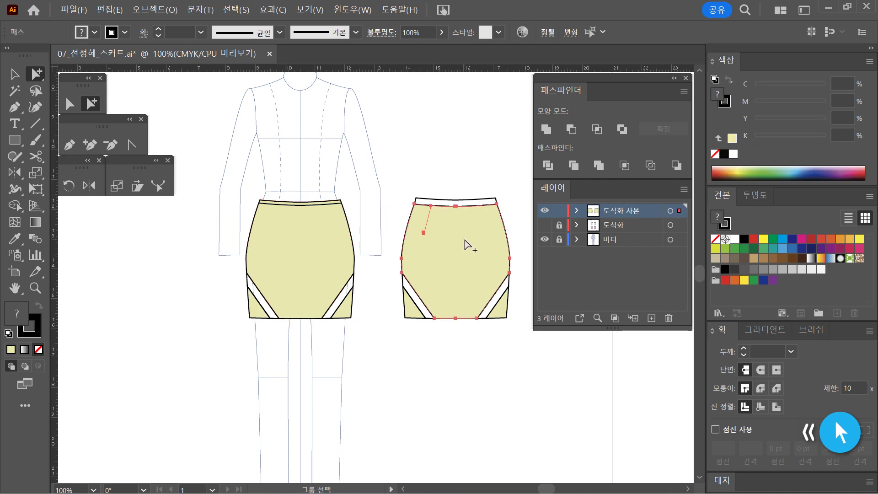
# - Send the main panels of both skirts to the back of the stacking order, behind the darts
pyautogui.click(327, 261)
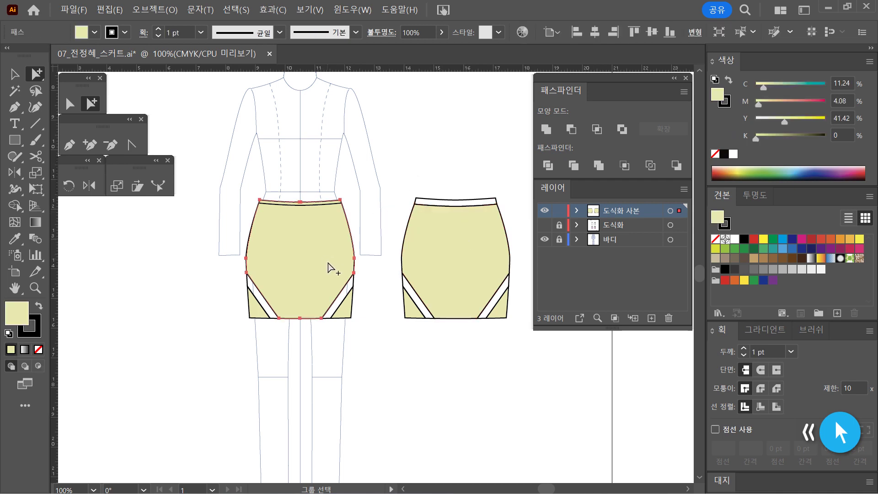
pyautogui.keyDown('shift'); pyautogui.click(463, 274); pyautogui.keyUp('shift')
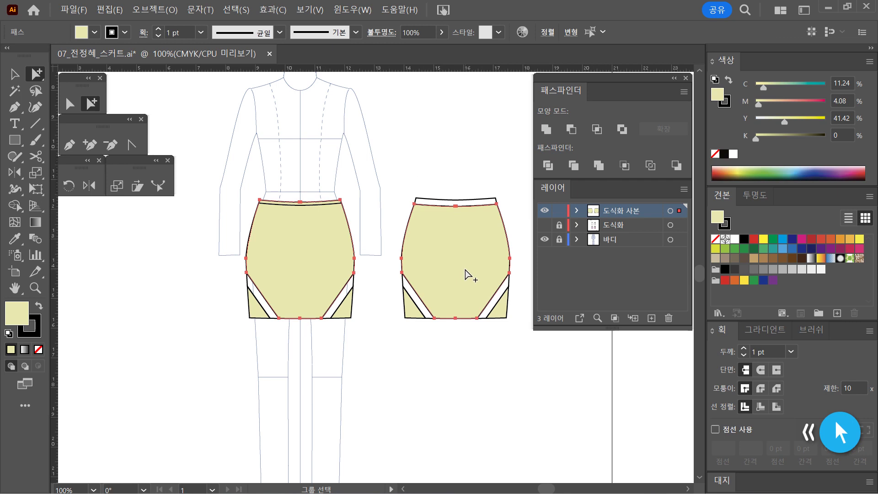
pyautogui.rightClick(470, 271)
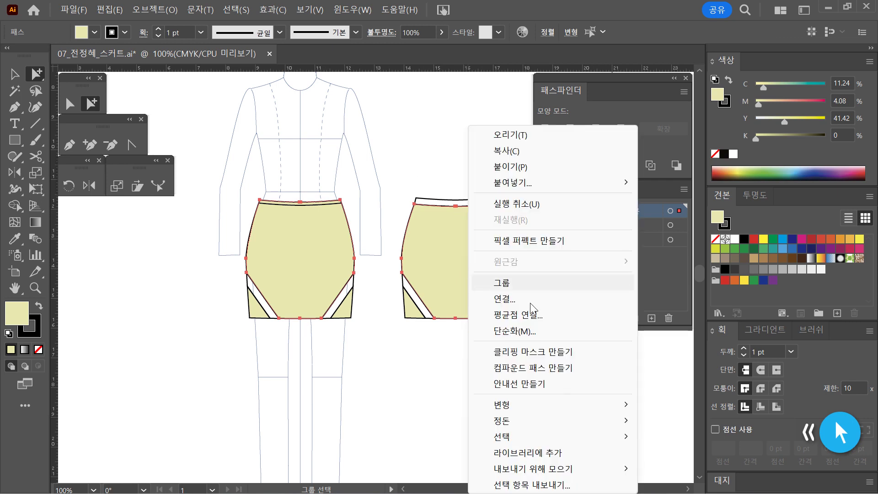
pyautogui.moveTo(516, 426)
pyautogui.click(728, 399)
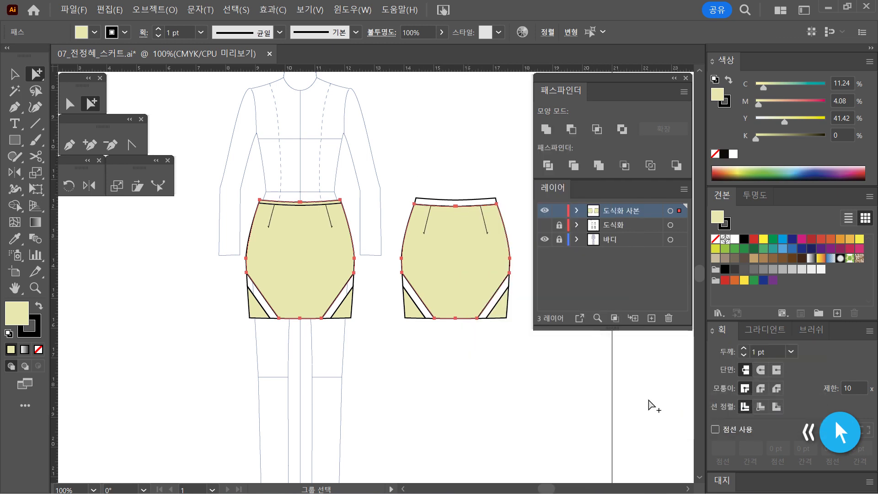
pyautogui.click(612, 357)
# - Try a yellow-green swatch on both skirts' diagonal strips and the second skirt's waistband, and clear the panel fills
pyautogui.click(386, 199)
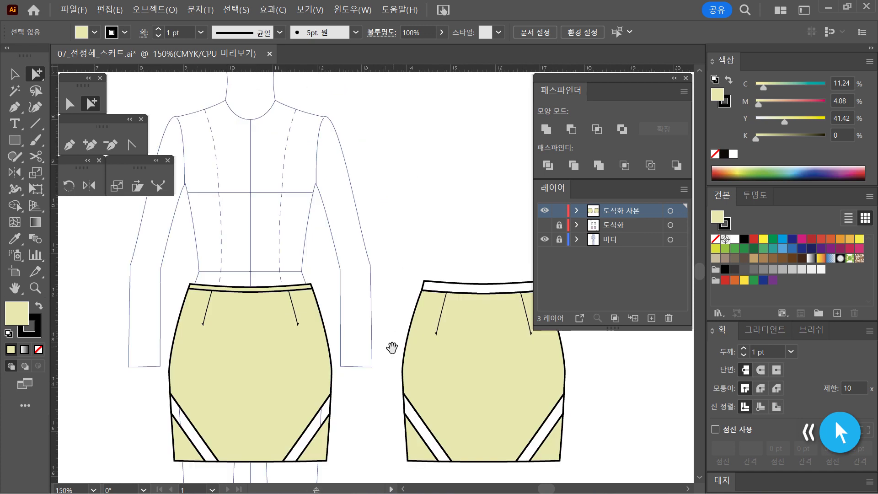
pyautogui.scroll(-3, 391, 349)
pyautogui.hscroll(2, 429, 288)
pyautogui.press('/')
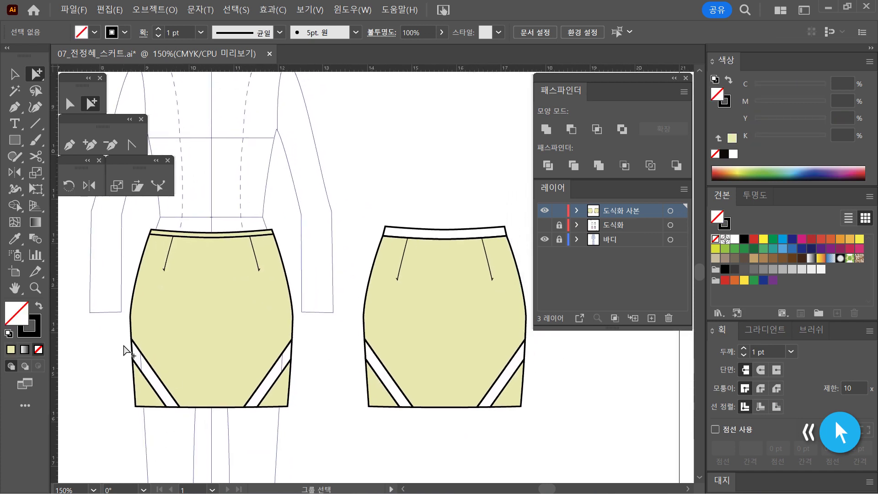
pyautogui.click(133, 356)
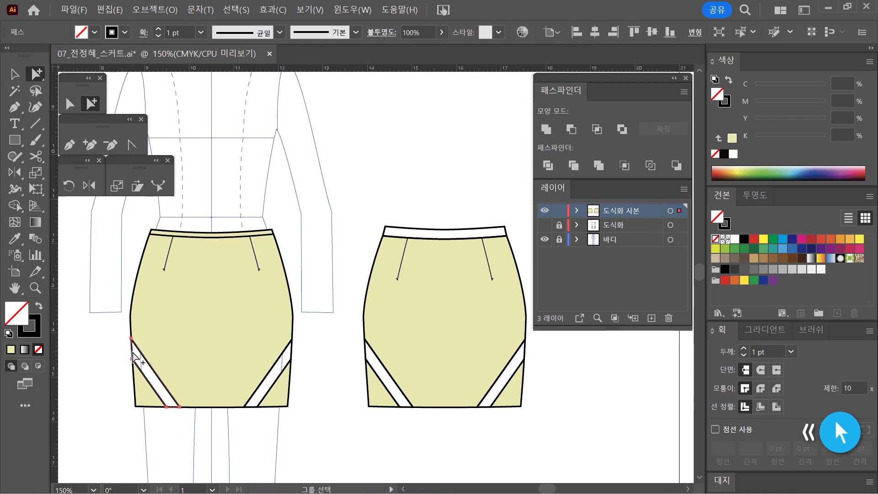
pyautogui.keyDown('shift'); pyautogui.click(291, 358); pyautogui.keyUp('shift')
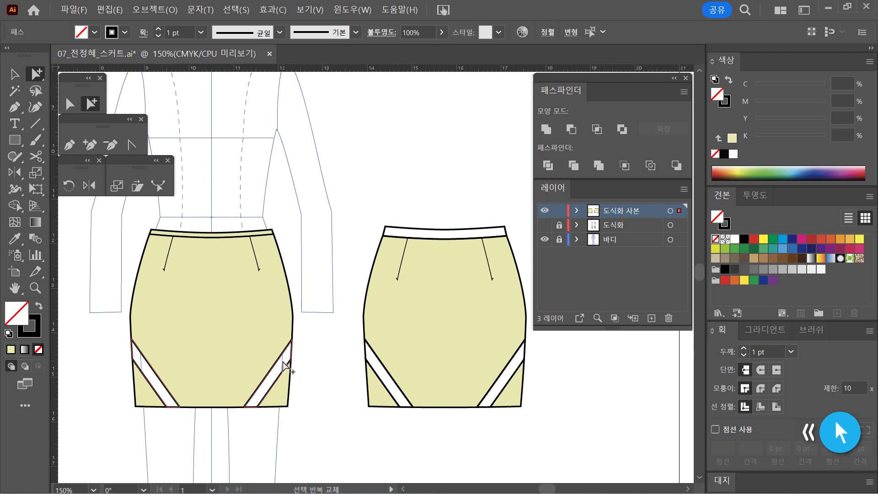
pyautogui.keyDown('shift'); pyautogui.click(367, 352); pyautogui.keyUp('shift')
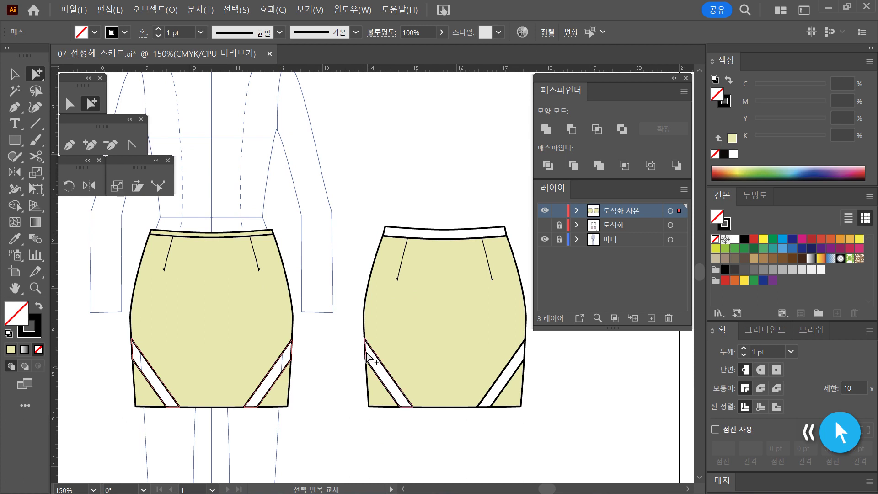
pyautogui.keyDown('shift'); pyautogui.click(525, 356); pyautogui.keyUp('shift')
pyautogui.keyDown('shift'); pyautogui.click(462, 234); pyautogui.keyUp('shift')
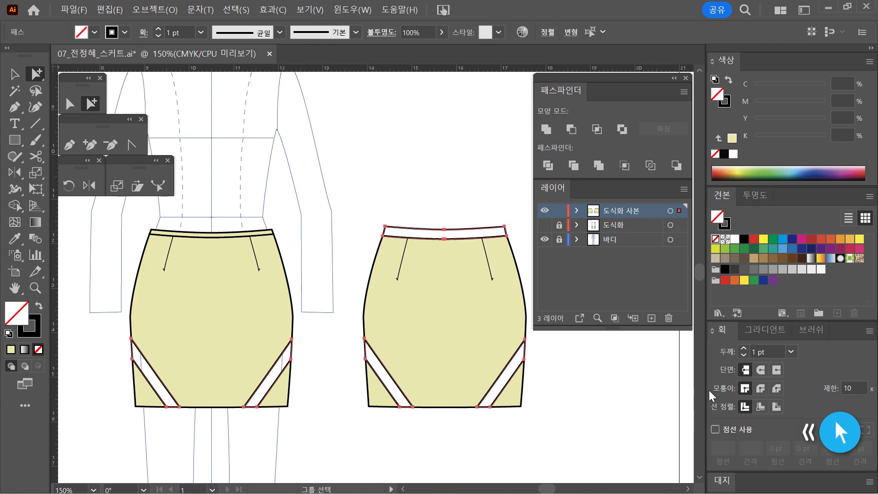
pyautogui.click(715, 248)
pyautogui.click(313, 425)
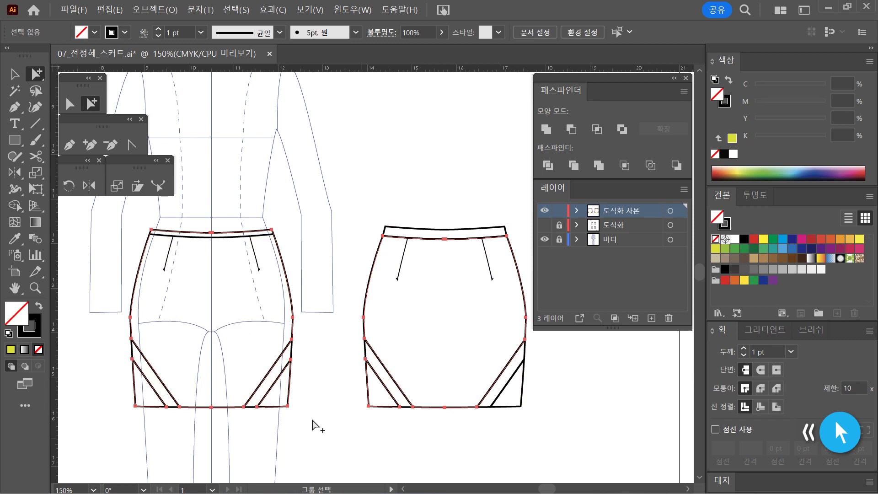
# - Fill the main panels and lower corner panels of both skirts with pale blue BEE7ED
pyautogui.click(131, 298)
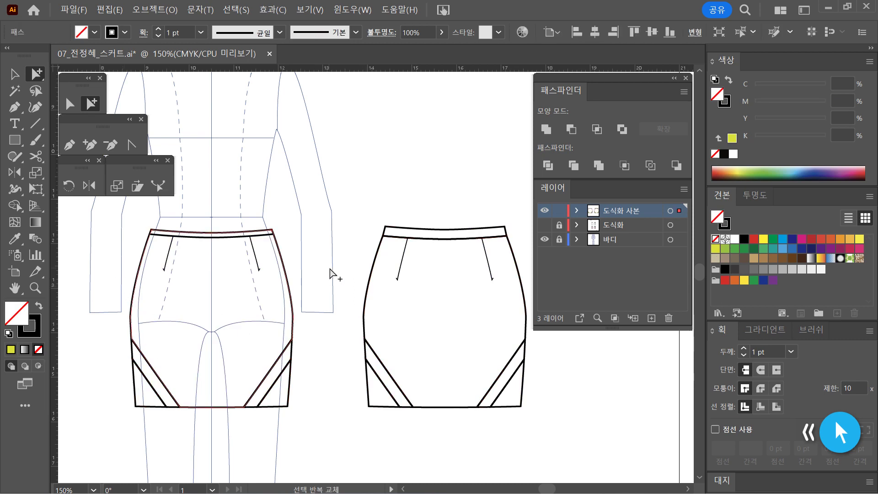
pyautogui.keyDown('shift'); pyautogui.click(366, 304); pyautogui.keyUp('shift')
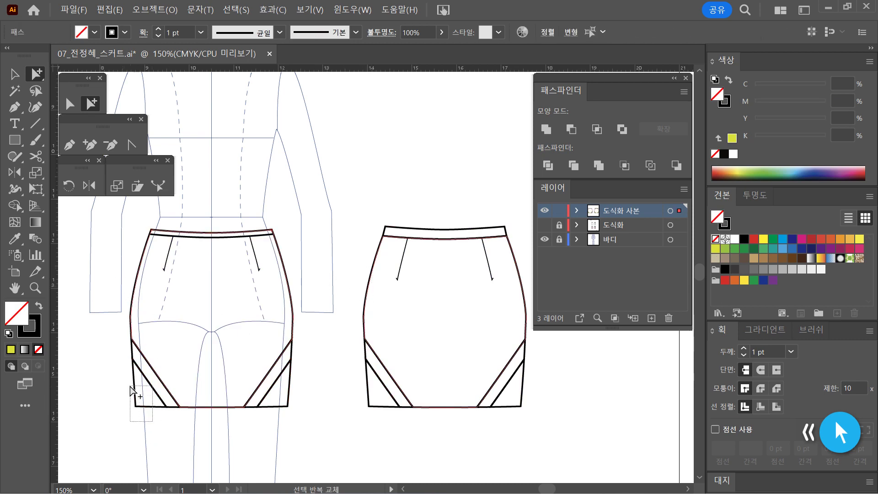
pyautogui.keyDown('shift'); pyautogui.click(142, 406); pyautogui.keyUp('shift')
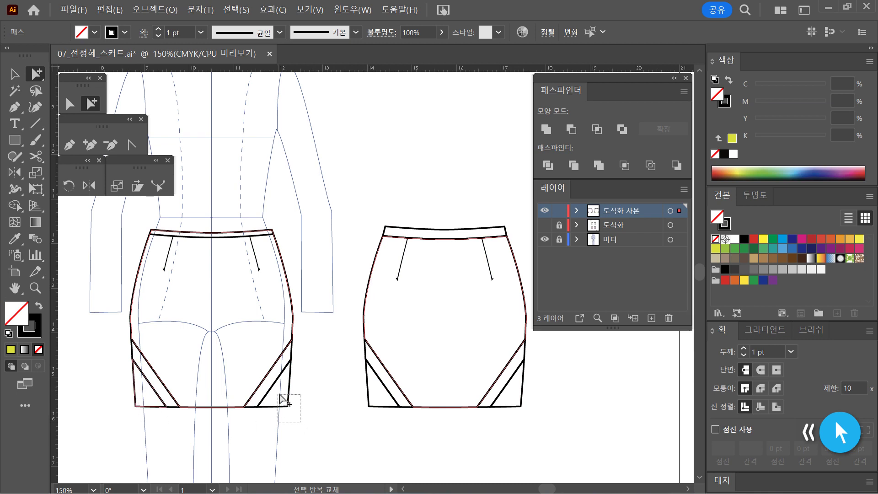
pyautogui.moveTo(392, 418); pyautogui.dragTo(362, 403)
pyautogui.moveTo(556, 439); pyautogui.dragTo(491, 360)
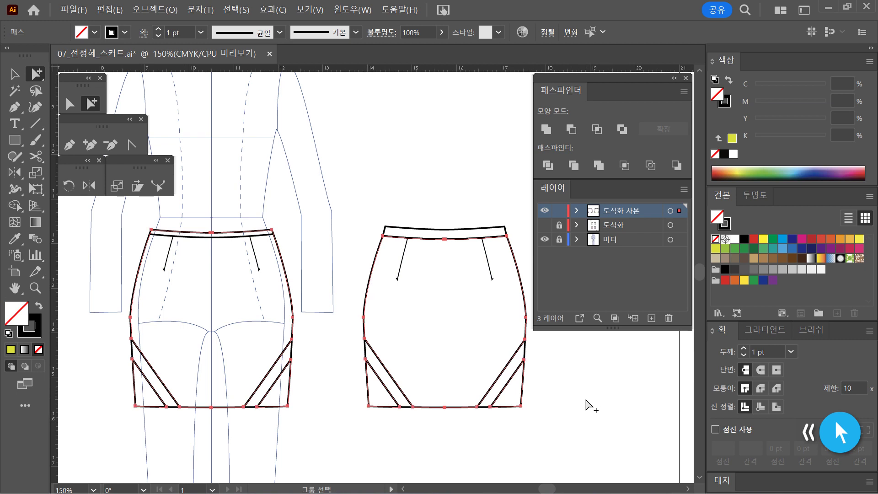
pyautogui.doubleClick(720, 216)
pyautogui.click(692, 251)
pyautogui.moveTo(565, 181)
pyautogui.mouseDown()
pyautogui.moveTo(551, 194)
pyautogui.moveTo(534, 179)
pyautogui.mouseUp()
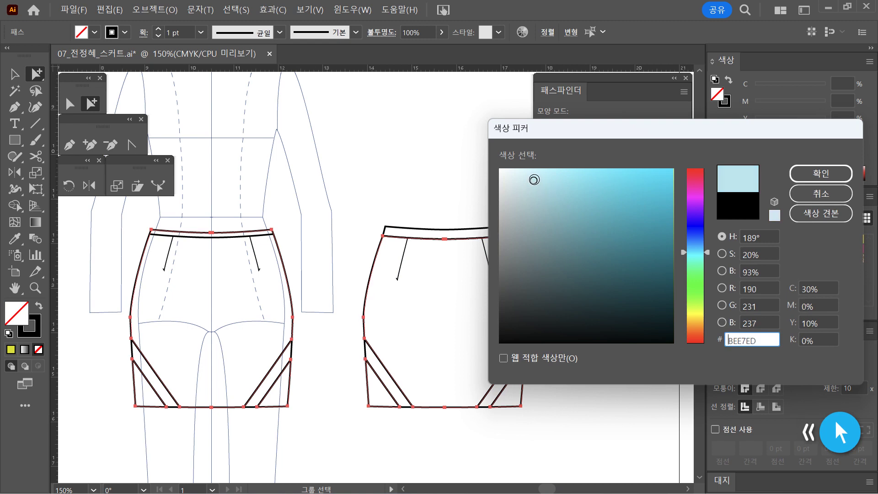
pyautogui.click(802, 173)
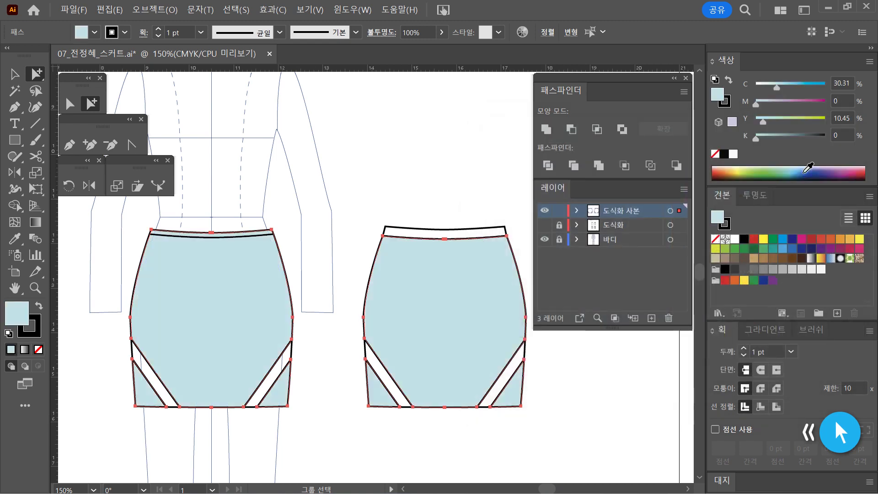
# - Fill the diagonal strips of both skirts and the second skirt's waistband with medium blue, C 58.59, M 23.74, Y 15.99, K 0
pyautogui.click(337, 157)
pyautogui.moveTo(418, 212); pyautogui.dragTo(421, 231)
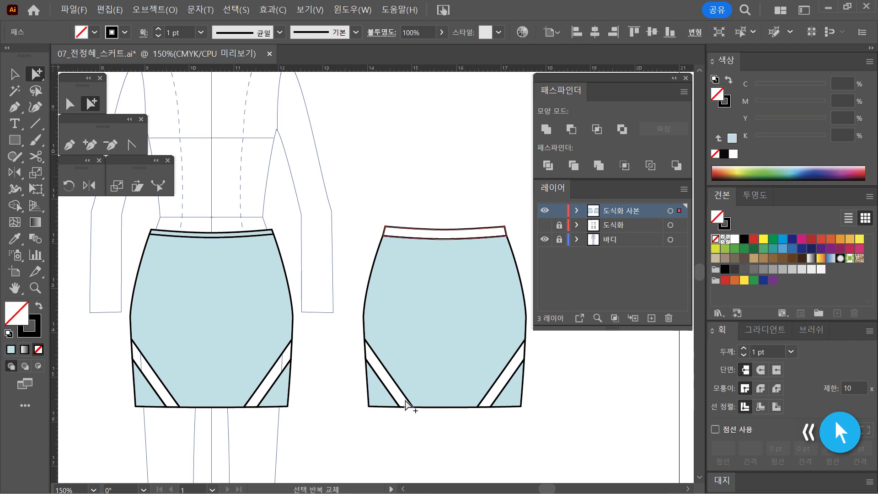
pyautogui.keyDown('shift'); pyautogui.click(368, 355); pyautogui.keyUp('shift')
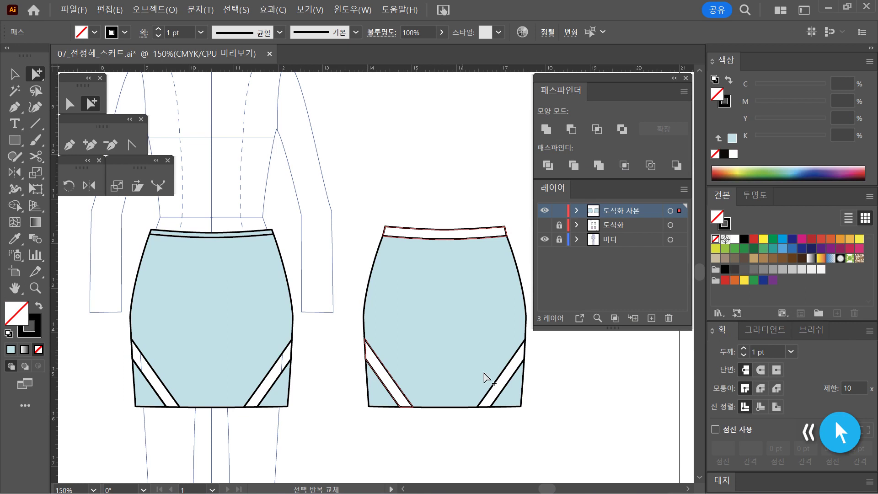
pyautogui.keyDown('shift'); pyautogui.click(523, 352); pyautogui.keyUp('shift')
pyautogui.moveTo(299, 348); pyautogui.dragTo(294, 360)
pyautogui.moveTo(127, 347); pyautogui.dragTo(133, 354)
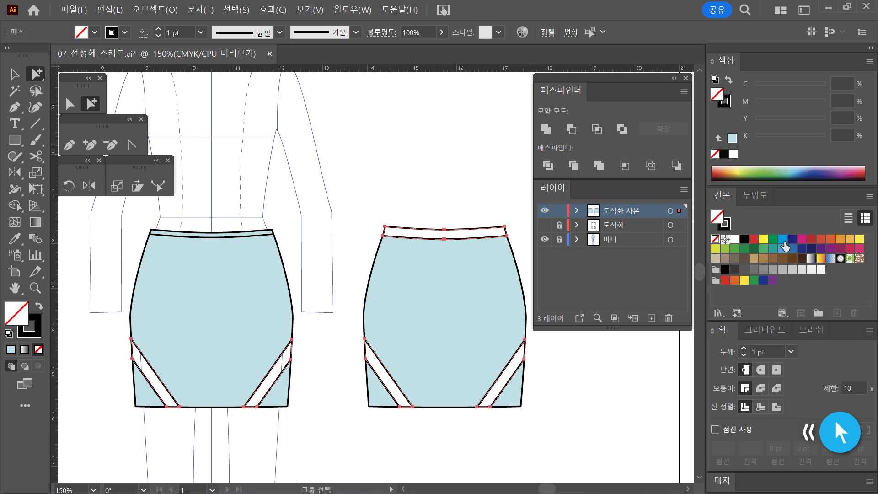
pyautogui.click(783, 241)
pyautogui.moveTo(521, 206)
pyautogui.mouseDown()
pyautogui.moveTo(541, 182)
pyautogui.moveTo(547, 208)
pyautogui.moveTo(559, 177)
pyautogui.moveTo(573, 179)
pyautogui.moveTo(568, 232)
pyautogui.moveTo(559, 233)
pyautogui.mouseUp()
pyautogui.click(841, 173)
pyautogui.click(845, 168)
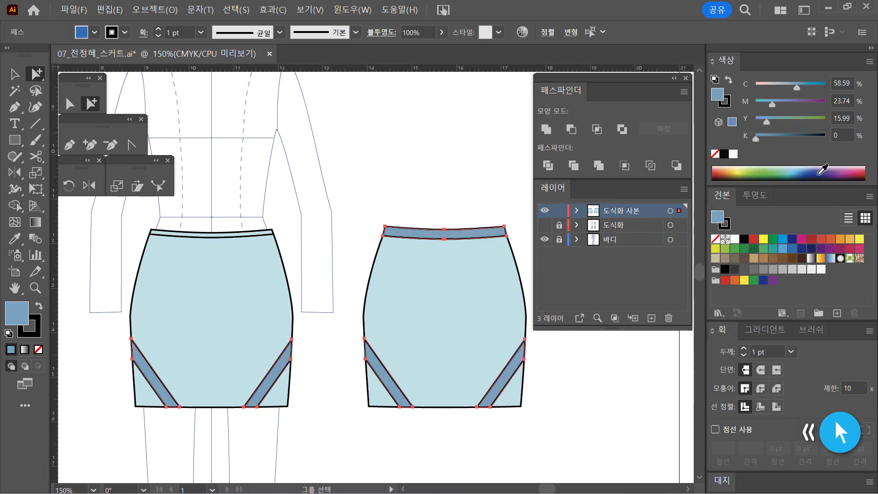
pyautogui.click(575, 392)
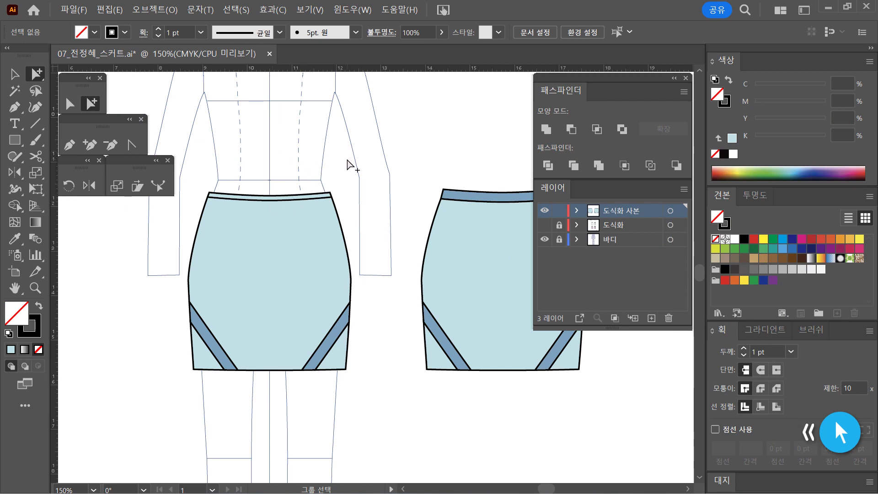
# - Extend both ends of the front skirt's waist line outward past the side edges of the main panel
pyautogui.keyDown('ctrl'); pyautogui.click(307, 206); pyautogui.keyUp('ctrl')
pyautogui.keyDown('ctrl'); pyautogui.click(410, 297); pyautogui.keyUp('ctrl')
pyautogui.keyDown('ctrl'); pyautogui.click(394, 307); pyautogui.keyUp('ctrl')
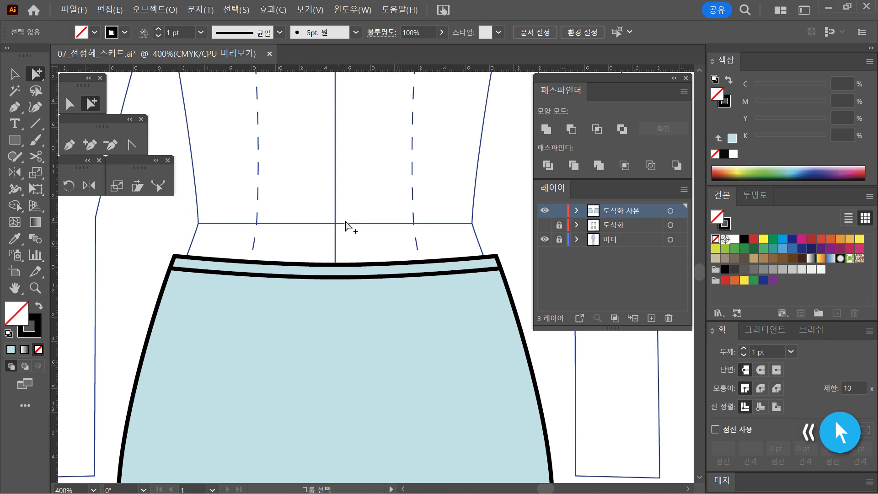
pyautogui.click(360, 278)
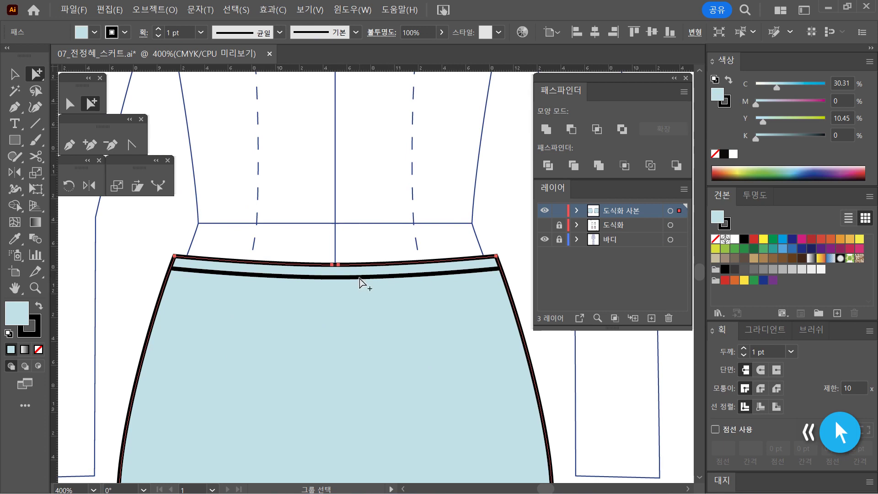
pyautogui.click(360, 277)
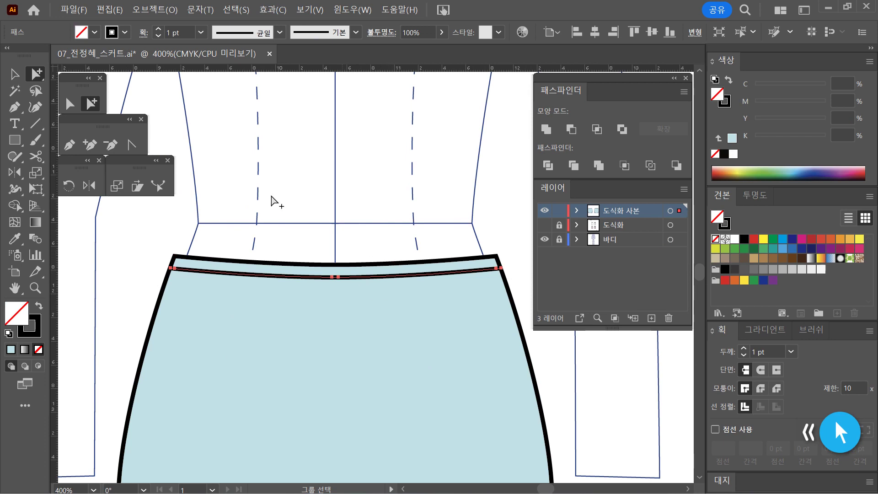
pyautogui.click(69, 105)
pyautogui.click(191, 286)
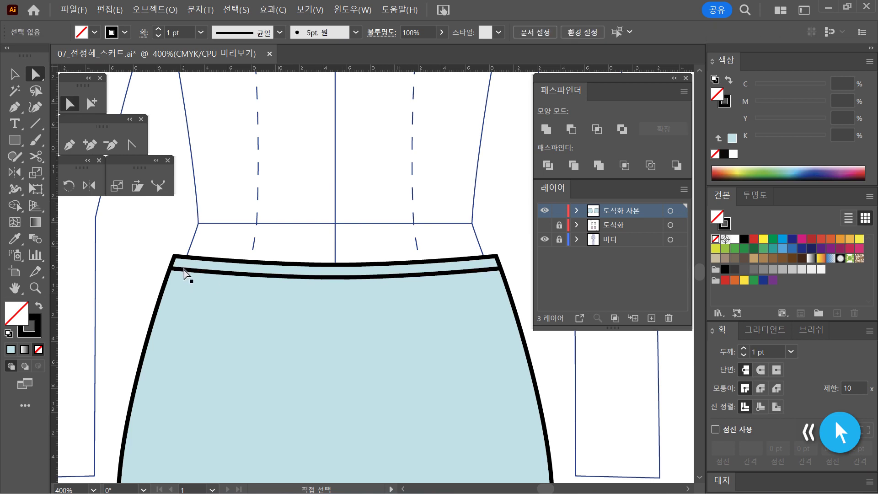
pyautogui.moveTo(175, 268); pyautogui.dragTo(155, 268)
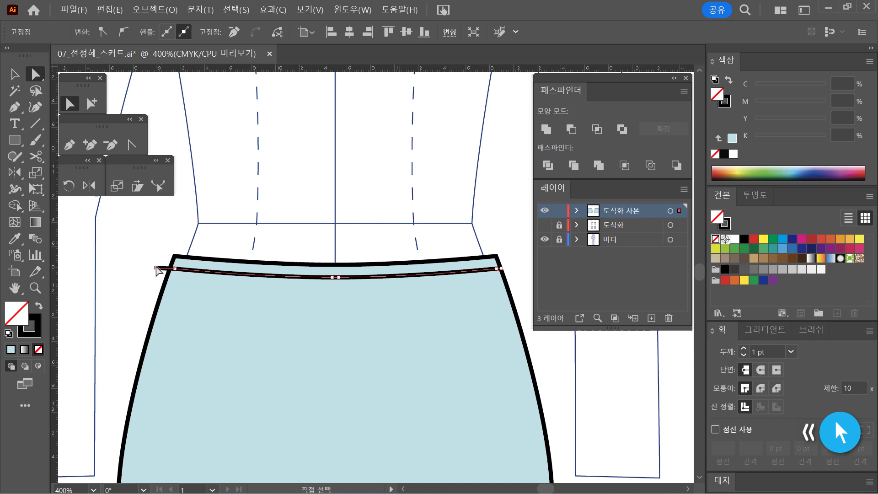
pyautogui.moveTo(501, 268); pyautogui.dragTo(513, 264)
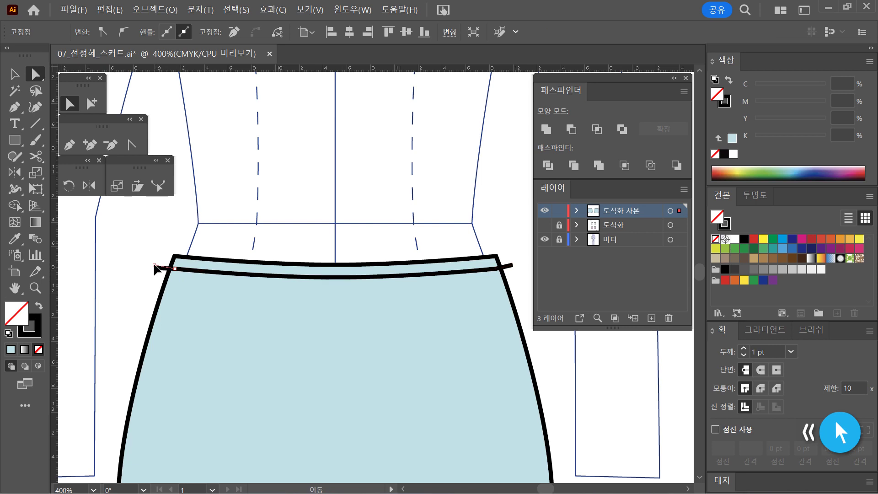
pyautogui.click(329, 245)
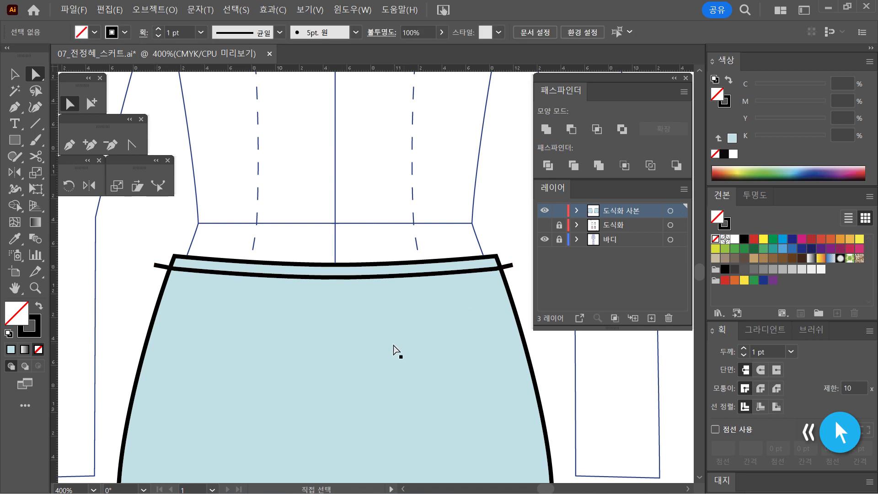
pyautogui.hotkey('ctrl', '-')
pyautogui.hotkey('ctrl', '-')
pyautogui.hotkey('ctrl', '-')
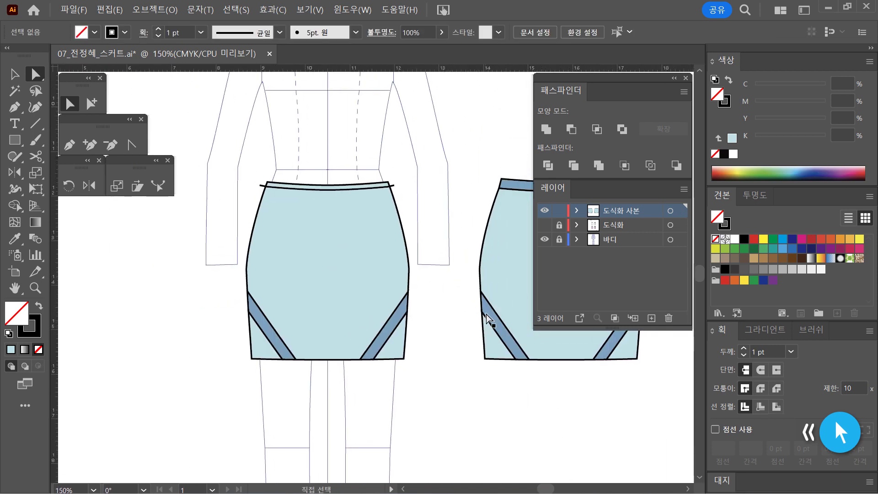
# - Divide the front skirt's main panel along the extended waist line with the Pathfinder Divide operation
pyautogui.click(92, 103)
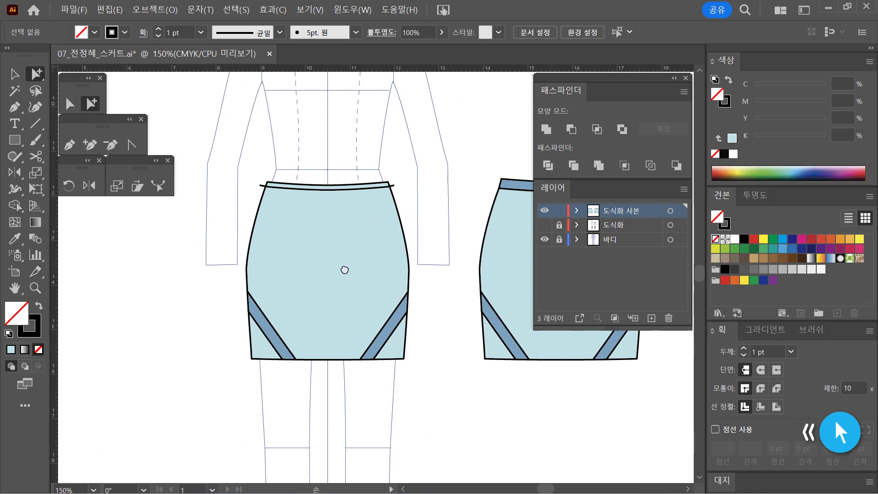
pyautogui.moveTo(347, 261); pyautogui.dragTo(310, 254)
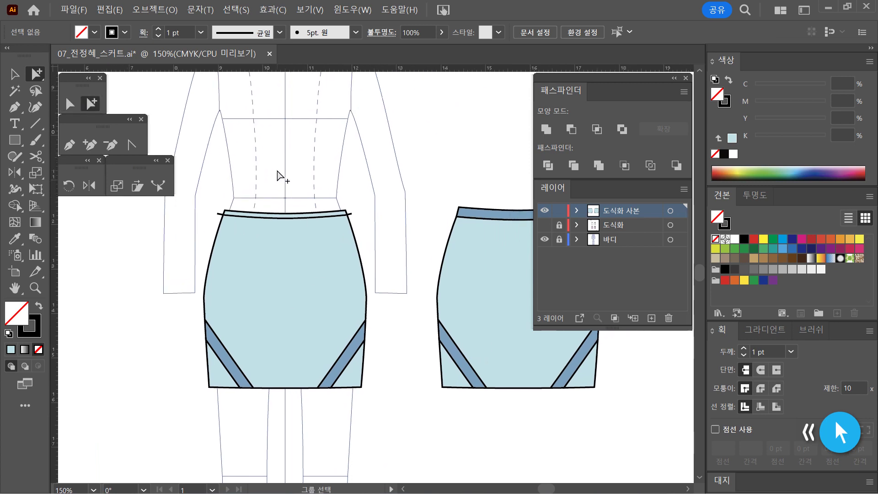
pyautogui.click(293, 265)
pyautogui.click(308, 171)
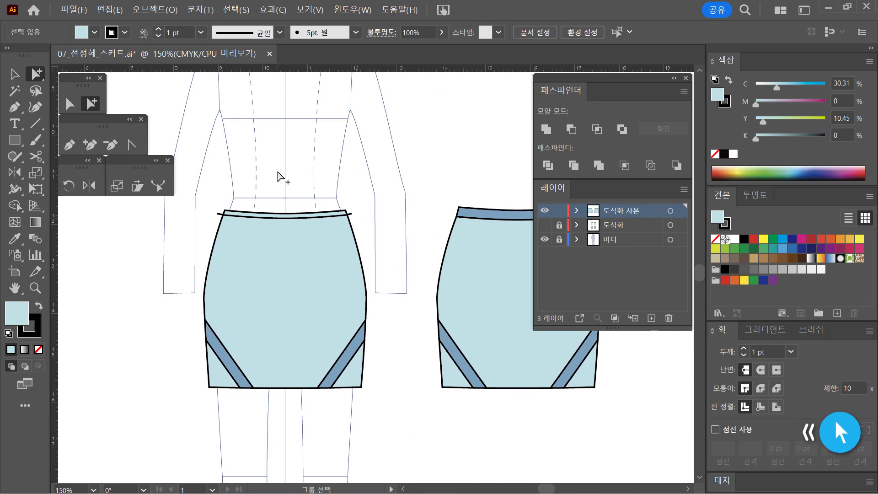
pyautogui.moveTo(277, 171); pyautogui.dragTo(302, 254)
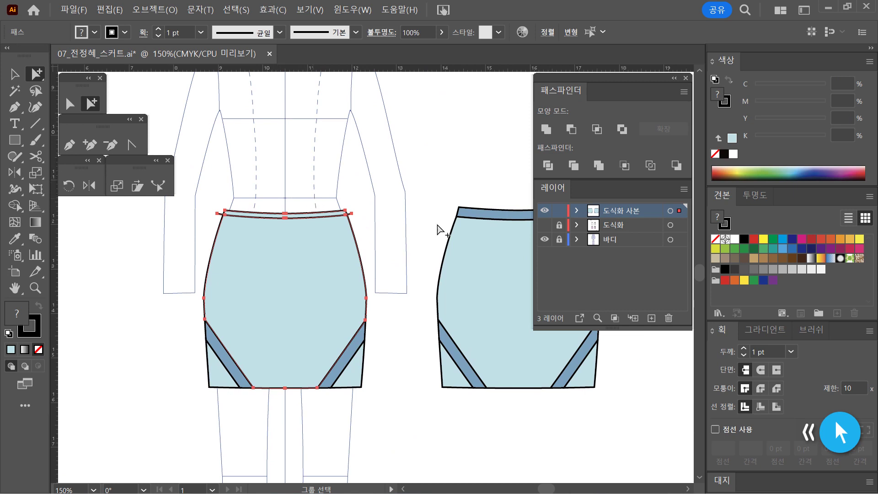
pyautogui.click(548, 166)
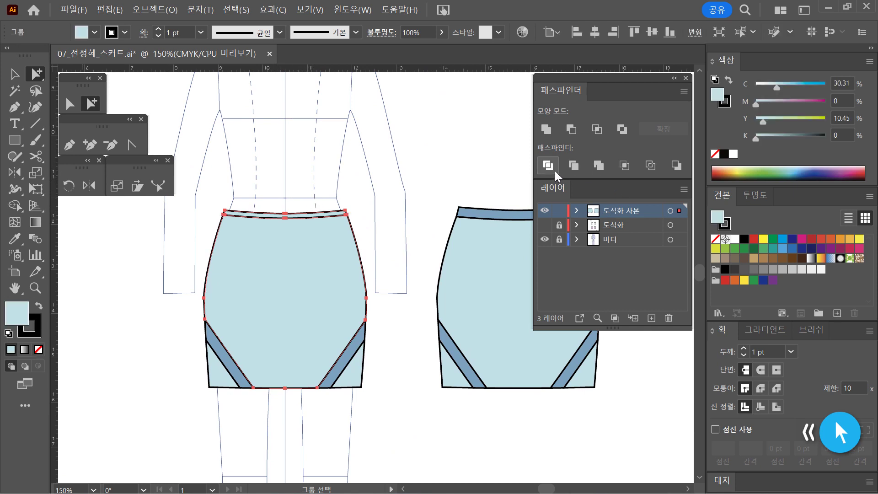
pyautogui.click(416, 174)
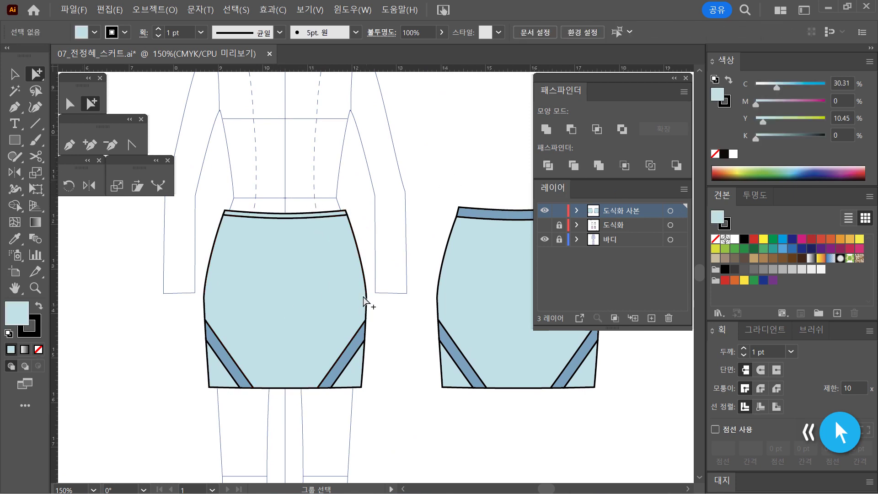
# - Fill the front skirt's narrow waist strip with the medium blue sampled from its diagonal strip
pyautogui.click(312, 217)
pyautogui.moveTo(311, 215); pyautogui.dragTo(326, 175)
pyautogui.hotkey('ctrl', 'z')
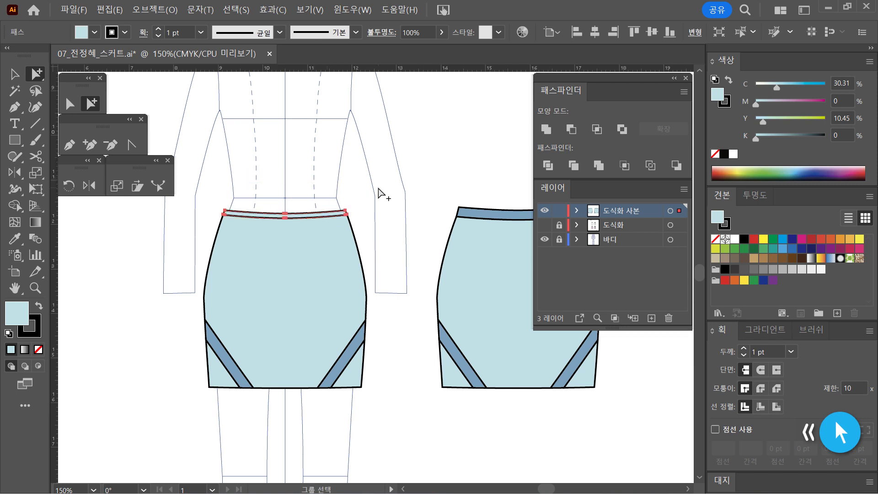
pyautogui.click(15, 238)
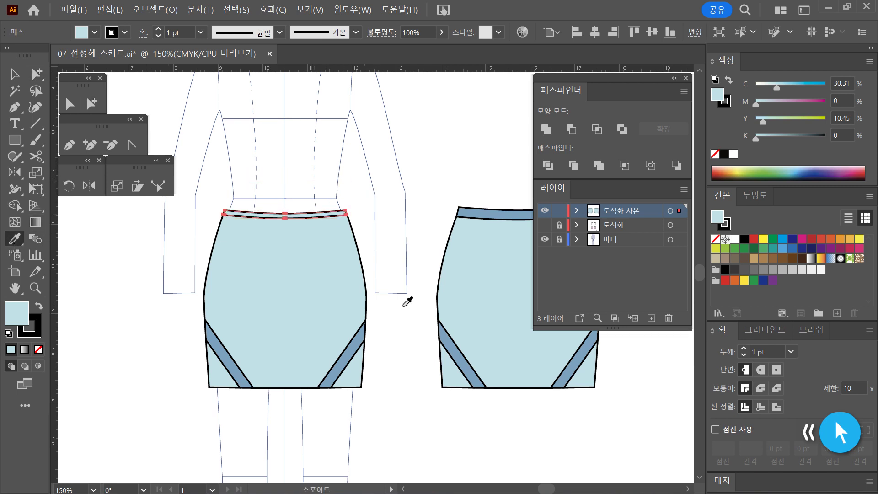
pyautogui.click(362, 338)
pyautogui.keyDown('ctrl'); pyautogui.click(437, 201); pyautogui.keyUp('ctrl')
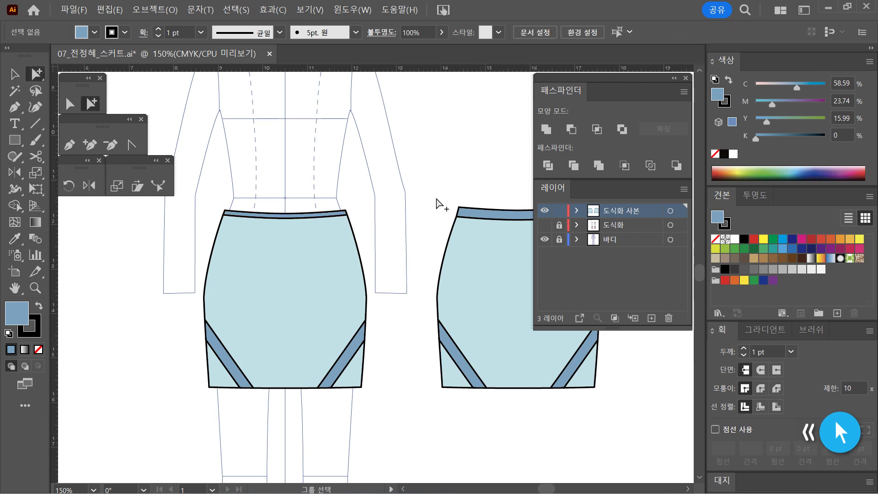
# - Send the pale blue main panels of both skirts to the back of the stacking order
pyautogui.moveTo(411, 251); pyautogui.dragTo(345, 274)
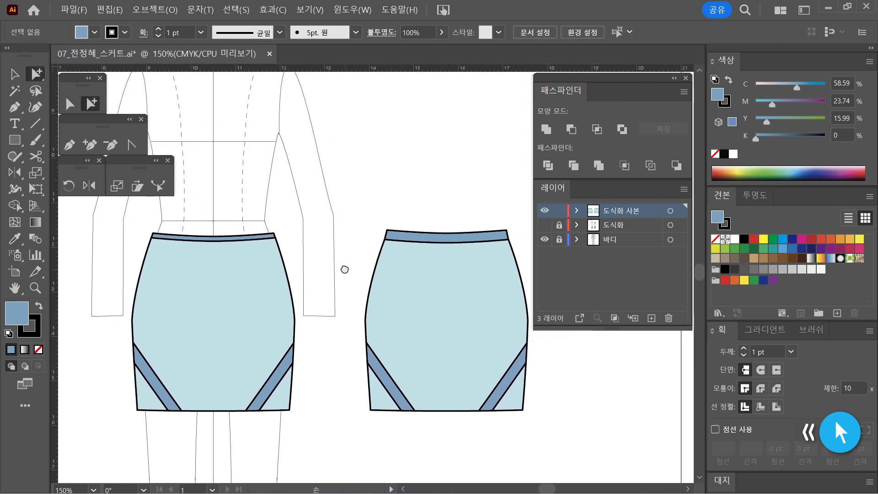
pyautogui.click(225, 329)
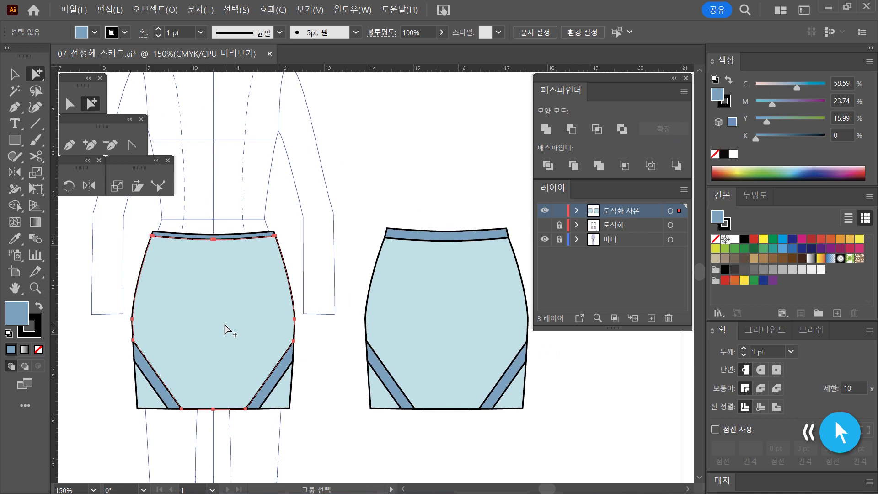
pyautogui.keyDown('shift'); pyautogui.click(413, 323); pyautogui.keyUp('shift')
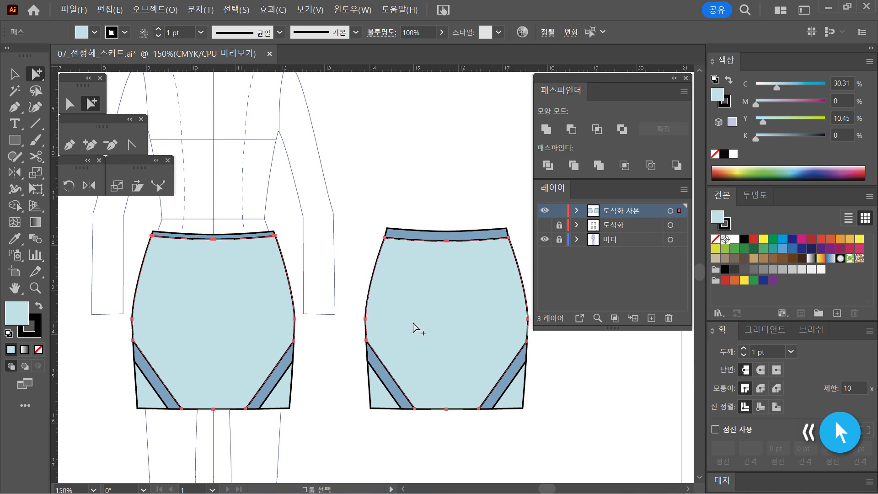
pyautogui.moveTo(351, 257); pyautogui.dragTo(476, 300)
pyautogui.click(332, 256)
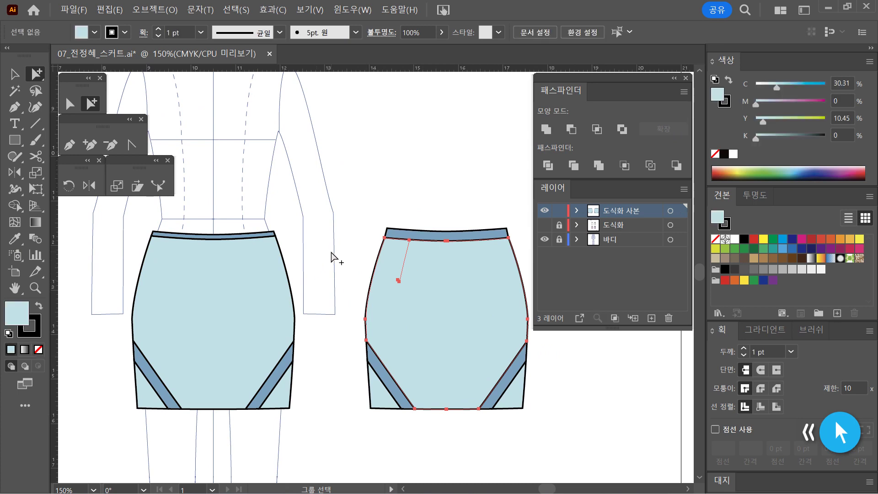
pyautogui.click(273, 303)
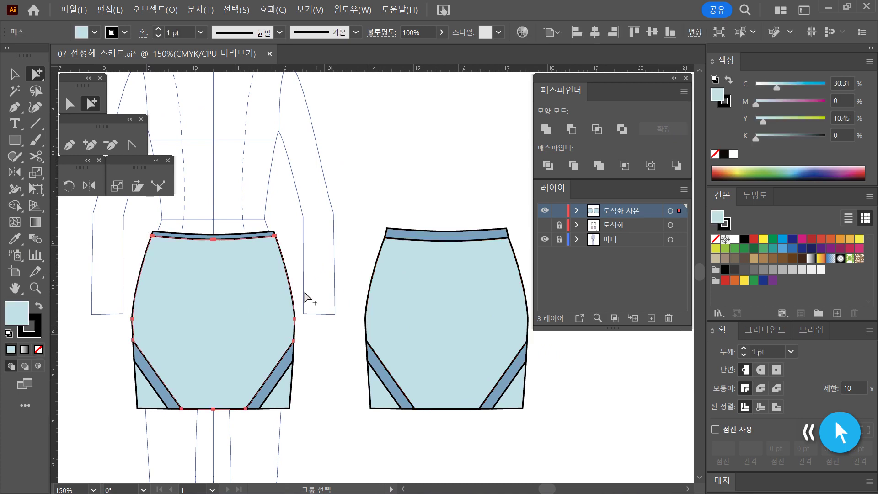
pyautogui.keyDown('shift'); pyautogui.click(434, 311); pyautogui.keyUp('shift')
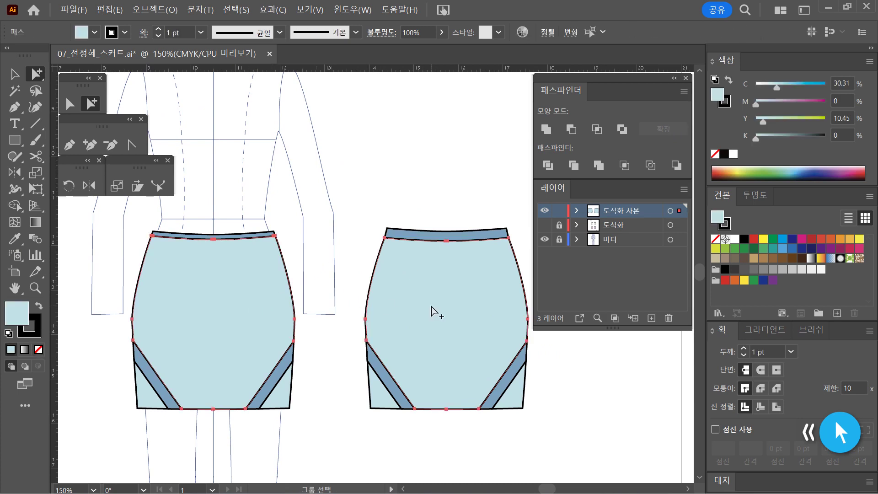
pyautogui.rightClick(431, 306)
pyautogui.moveTo(506, 426)
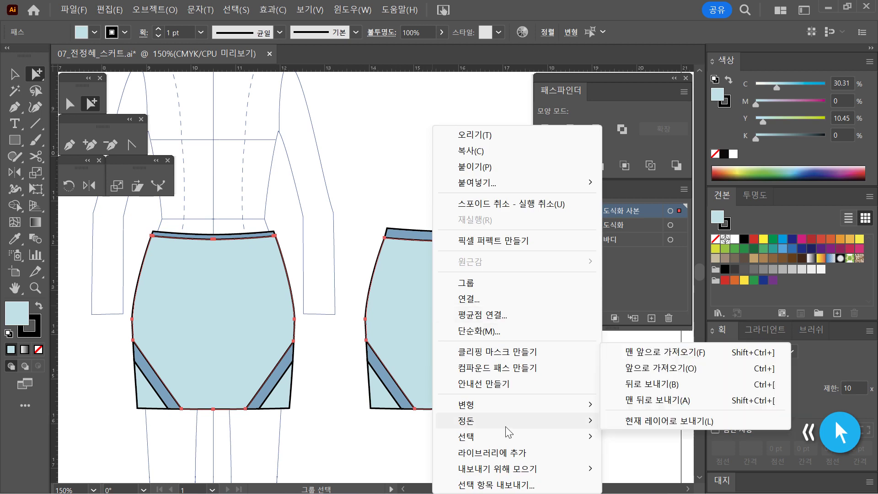
pyautogui.click(640, 401)
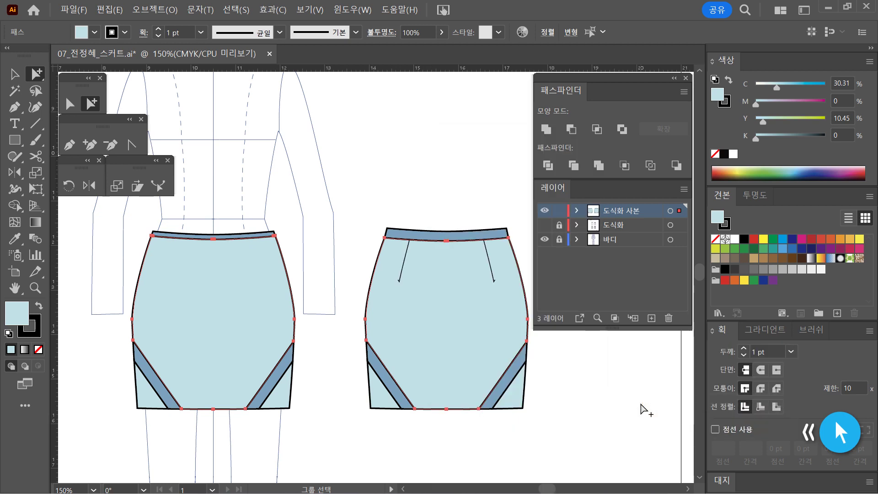
pyautogui.click(585, 428)
# - Ungroup the front skirt's main panel and waist strip
pyautogui.click(234, 291)
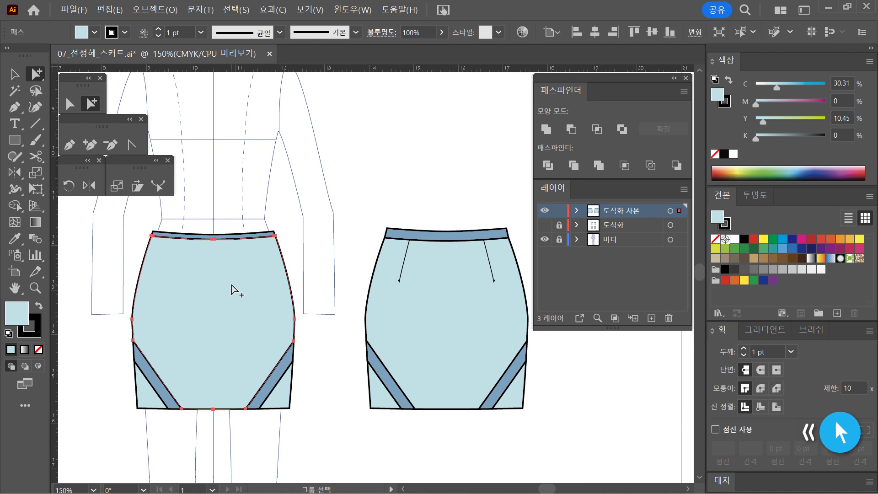
pyautogui.click(356, 259)
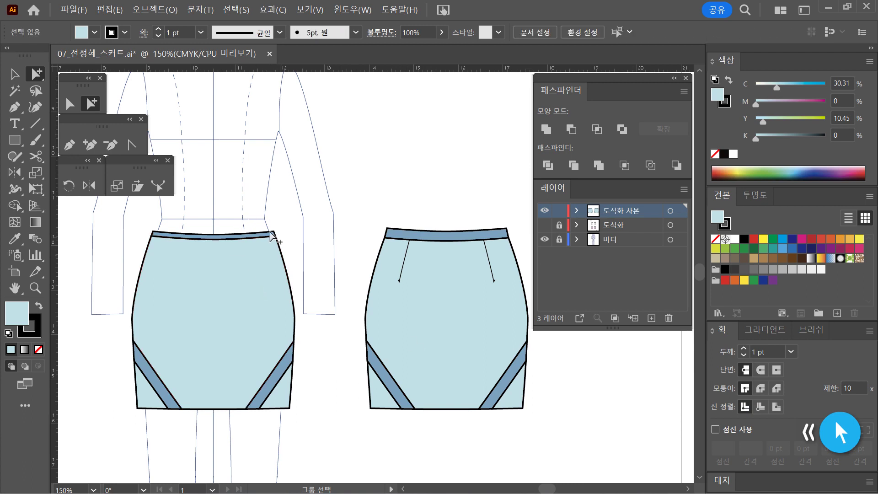
pyautogui.press('v')
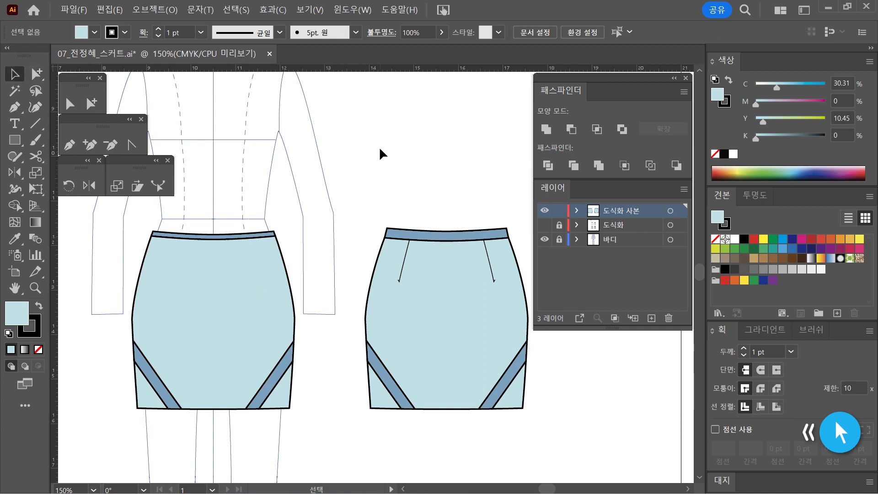
pyautogui.click(277, 242)
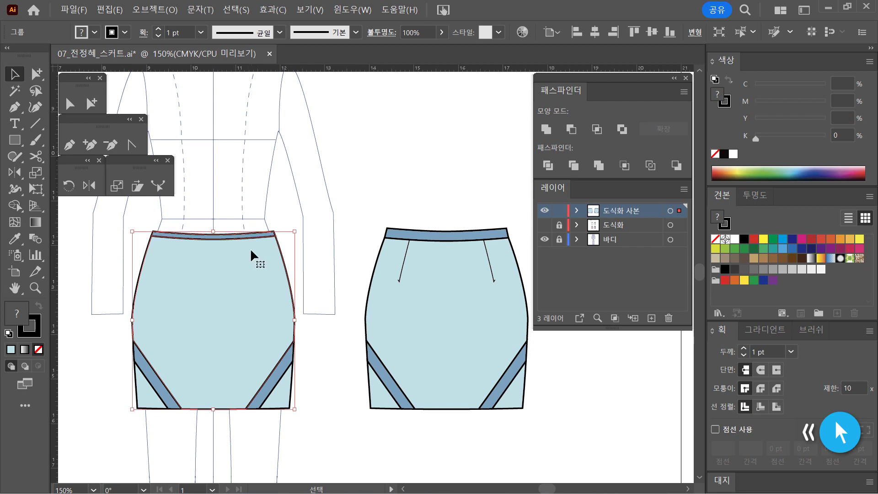
pyautogui.rightClick(193, 270)
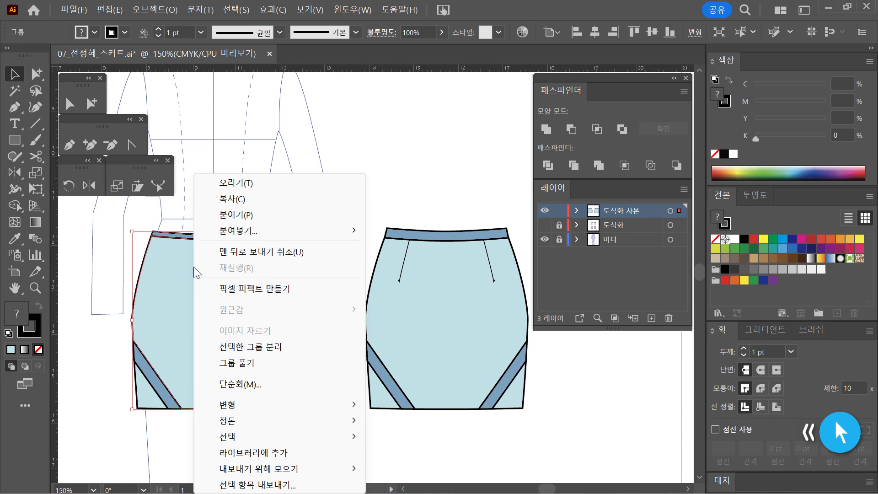
pyautogui.click(270, 368)
pyautogui.click(311, 237)
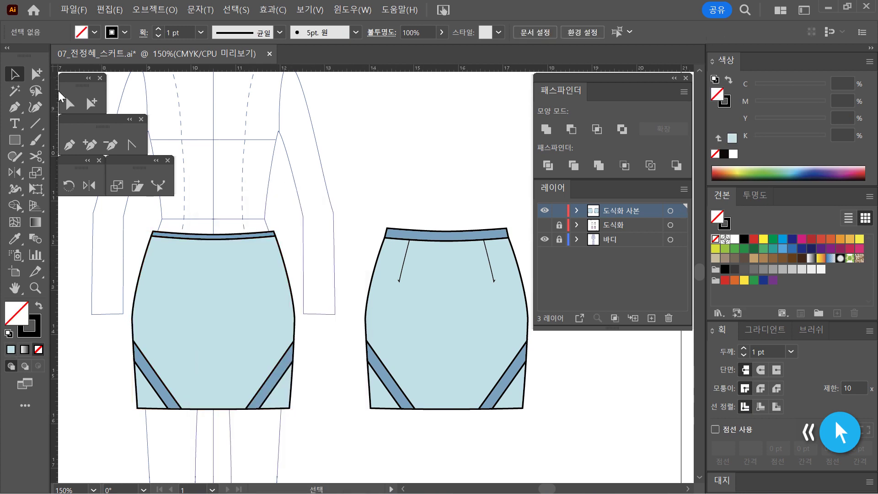
# - Send the front skirt's ungrouped main panel behind its darts, to the very back
pyautogui.click(88, 101)
pyautogui.click(226, 287)
pyautogui.rightClick(225, 286)
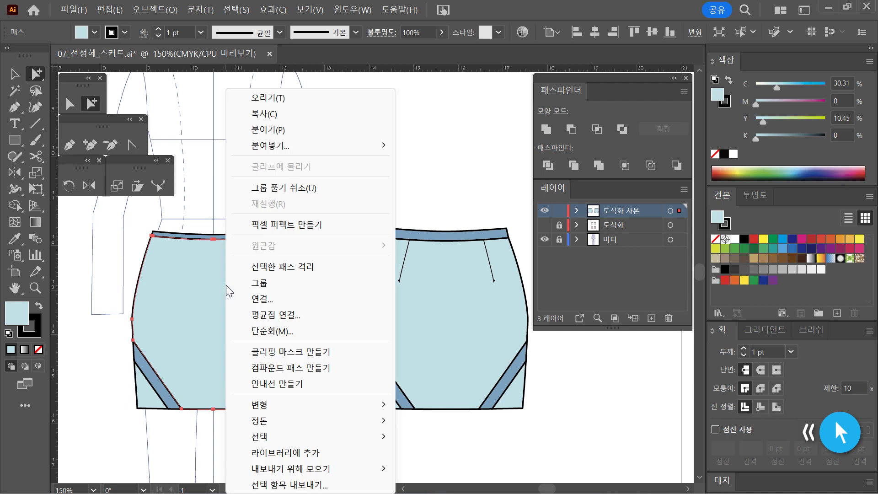
pyautogui.moveTo(312, 421)
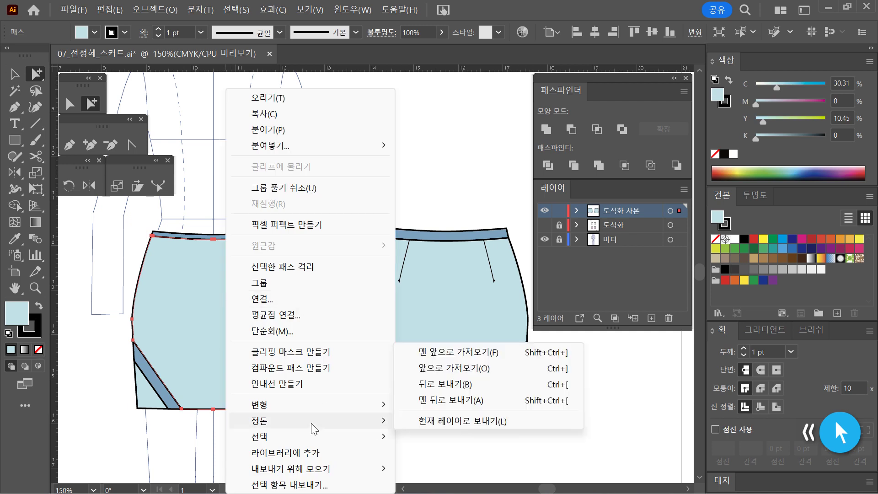
pyautogui.click(478, 402)
pyautogui.click(329, 207)
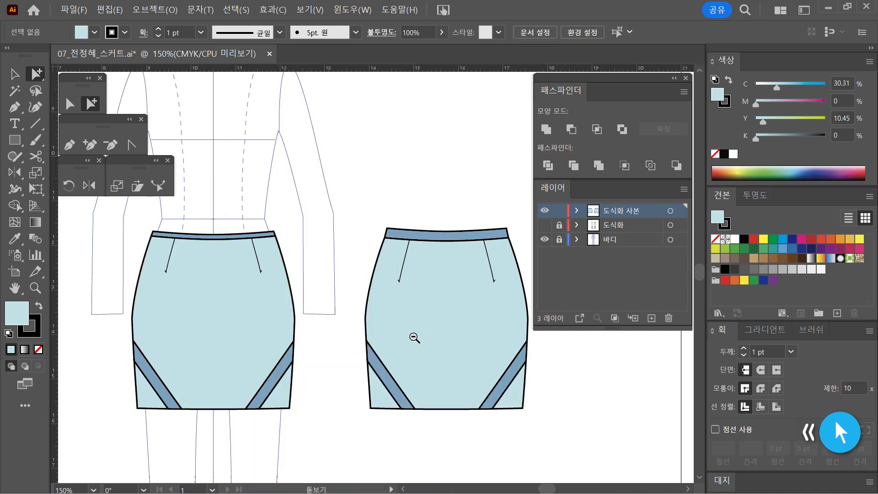
# - Hide the 도식화 사본 layer, and show and lock the 도식화 layer
pyautogui.keyDown('ctrl'); pyautogui.keyDown('alt'); pyautogui.click(415, 339); pyautogui.keyUp('alt'); pyautogui.keyUp('ctrl')
pyautogui.moveTo(388, 285); pyautogui.dragTo(398, 303)
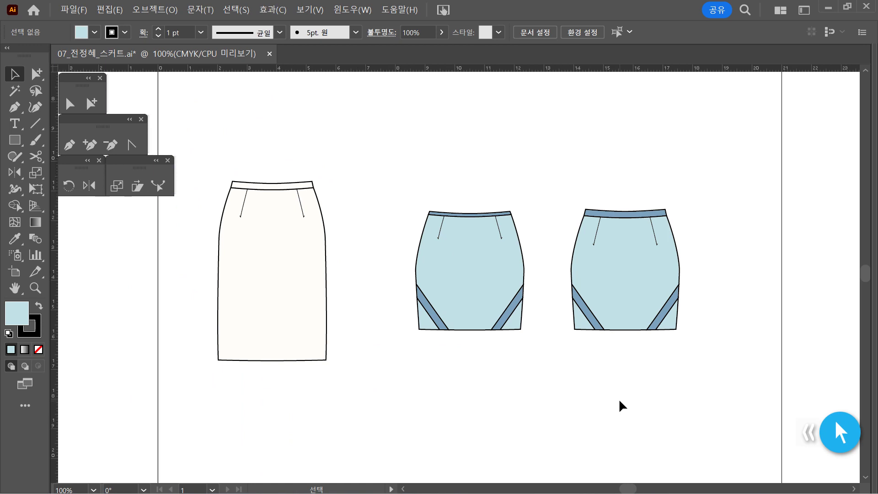
pyautogui.press('Tab')
pyautogui.hotkey('ctrl', '-')
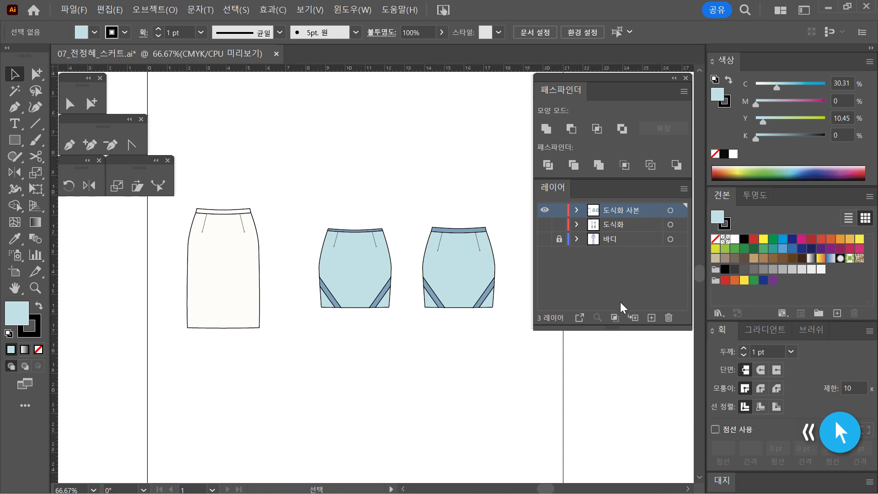
pyautogui.click(630, 223)
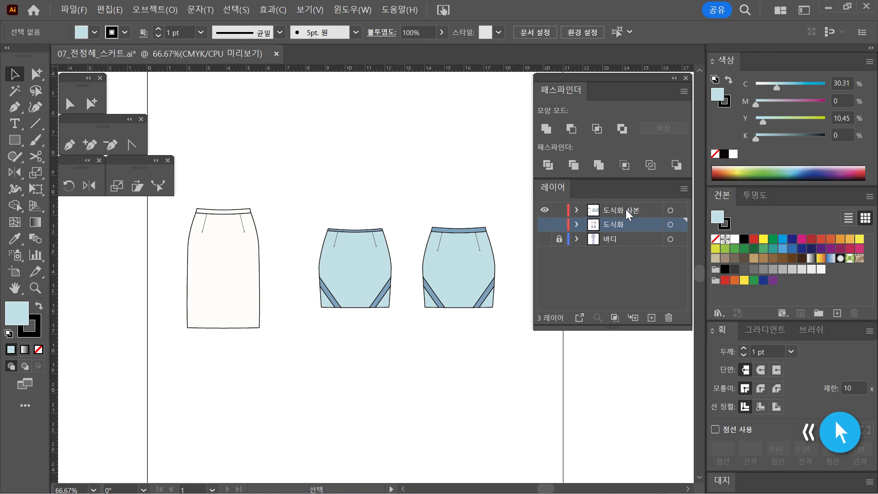
pyautogui.click(544, 210)
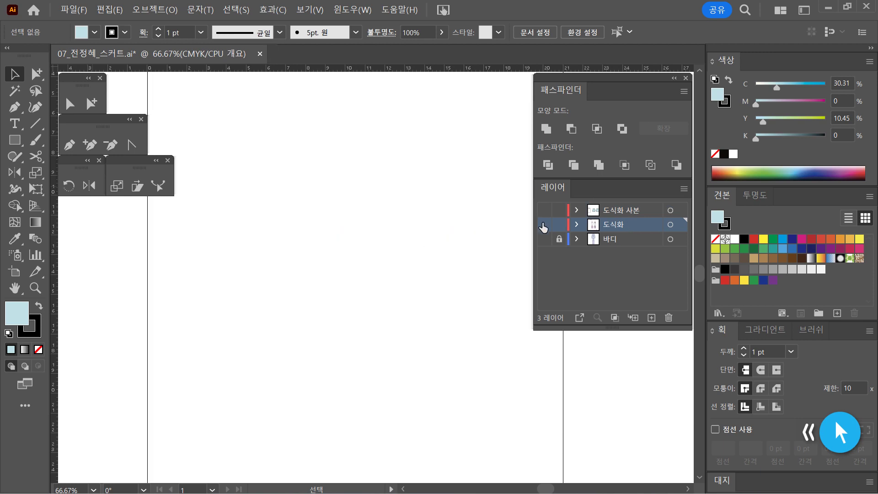
pyautogui.click(544, 224)
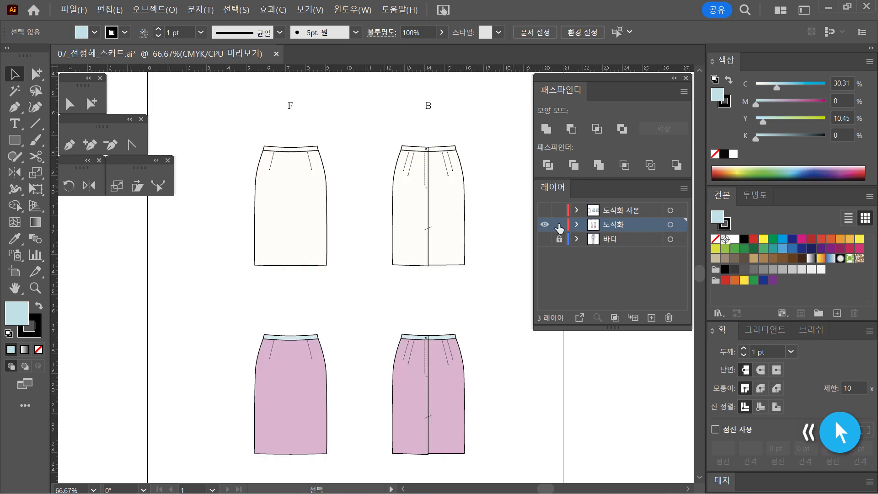
pyautogui.click(558, 225)
pyautogui.click(560, 225)
pyautogui.click(560, 225)
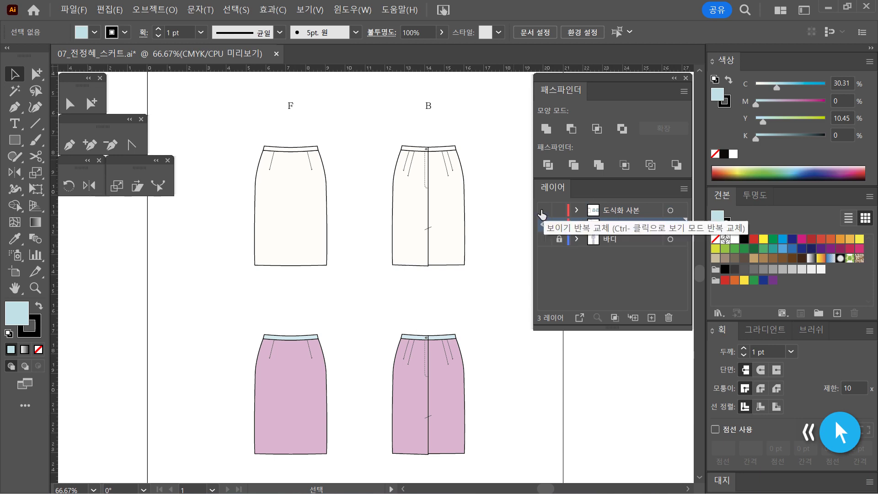
# - Show the 도식화 사본 layer again and hide the original 도식화 layer
pyautogui.click(544, 210)
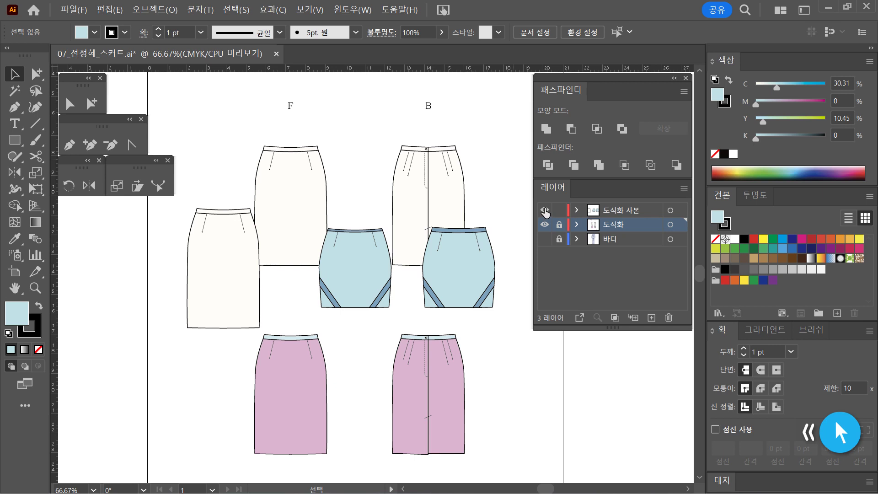
pyautogui.moveTo(224, 169); pyautogui.dragTo(388, 321)
pyautogui.moveTo(515, 363); pyautogui.dragTo(424, 199)
pyautogui.click(489, 174)
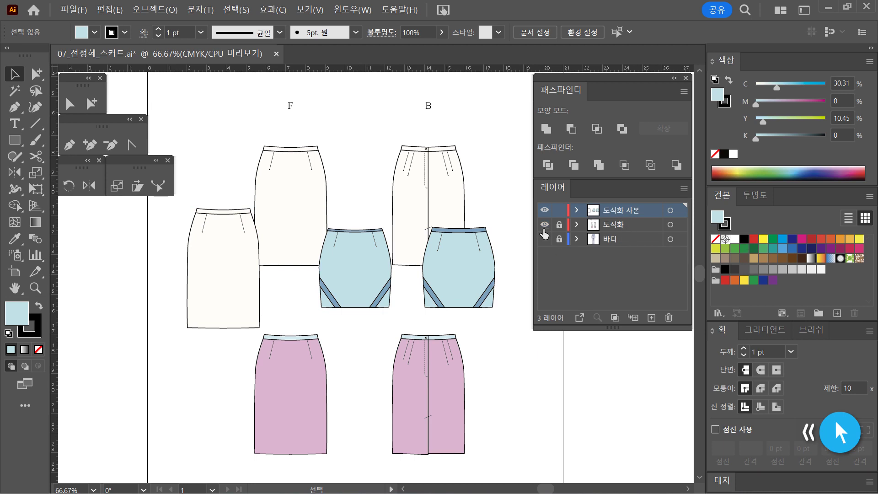
pyautogui.click(544, 224)
# - Rename the 도식화 사본 layer as 디자인변경
pyautogui.doubleClick(632, 212)
pyautogui.write('ㄷ')
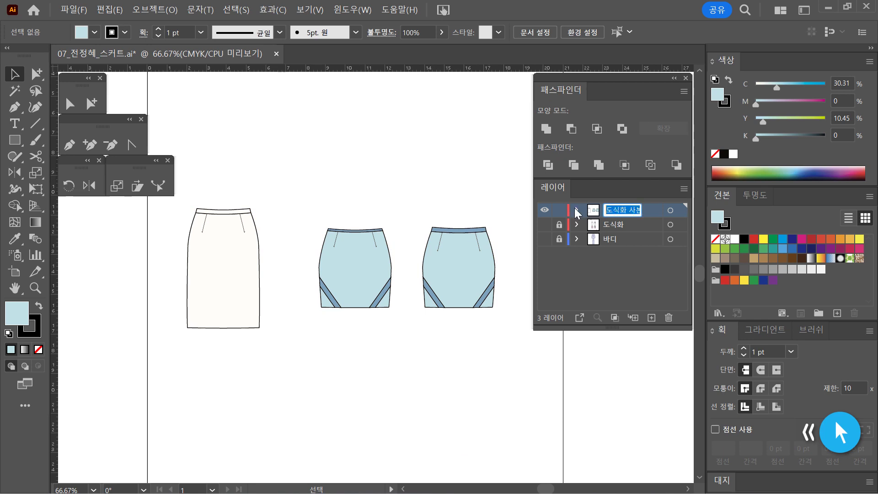
pyautogui.write('ㅣ자인ㅇ')
pyautogui.write('변경')
pyautogui.press('Return')
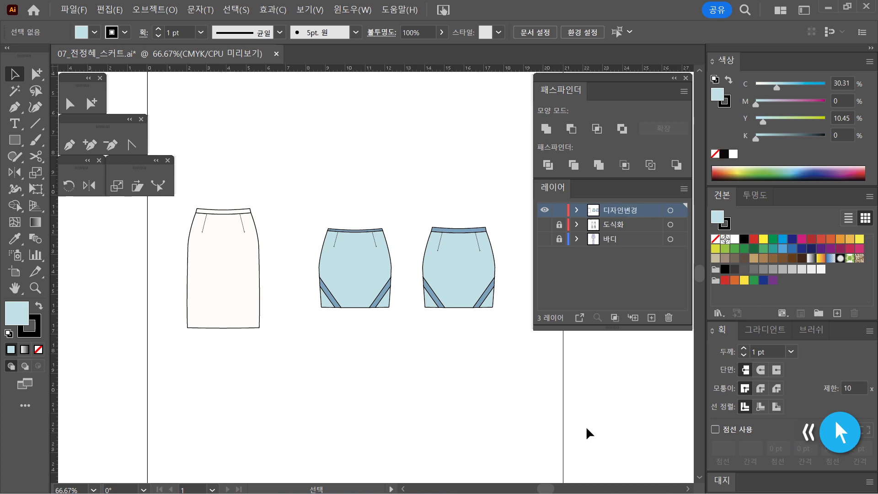
pyautogui.moveTo(479, 395); pyautogui.dragTo(471, 399)
pyautogui.click(231, 301)
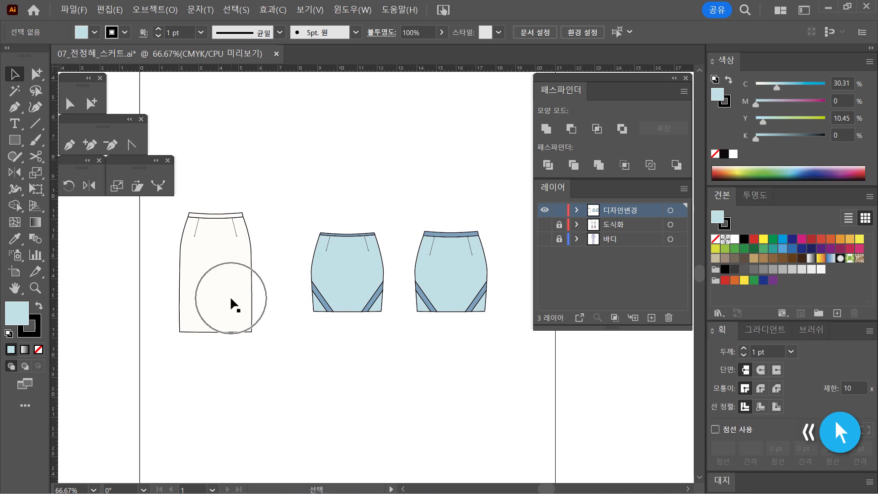
pyautogui.click(230, 301)
pyautogui.click(230, 301)
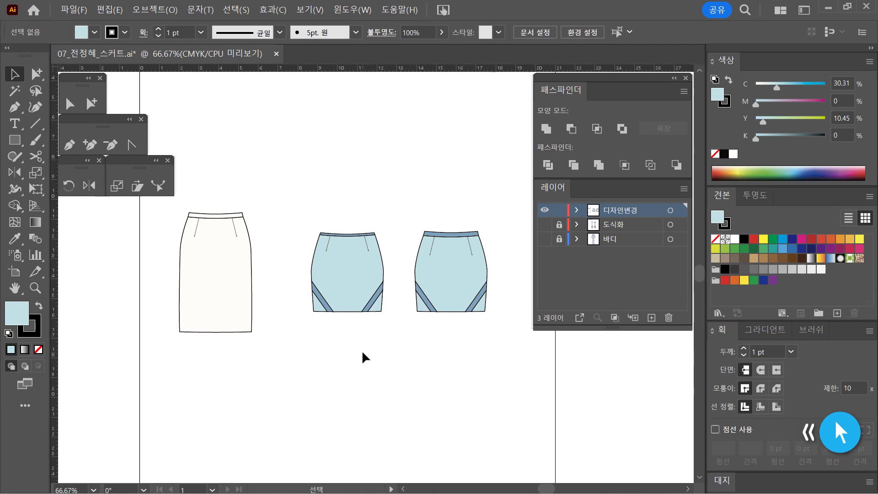
# - Browse the available swatch libraries and preview the 피부 톤 (skin tone) library before closing it
pyautogui.click(725, 195)
pyautogui.click(725, 195)
pyautogui.click(719, 312)
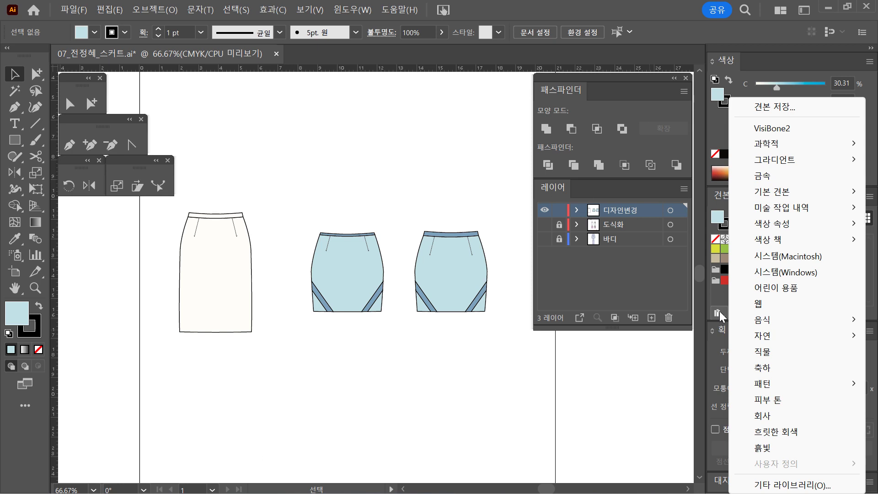
pyautogui.moveTo(771, 323)
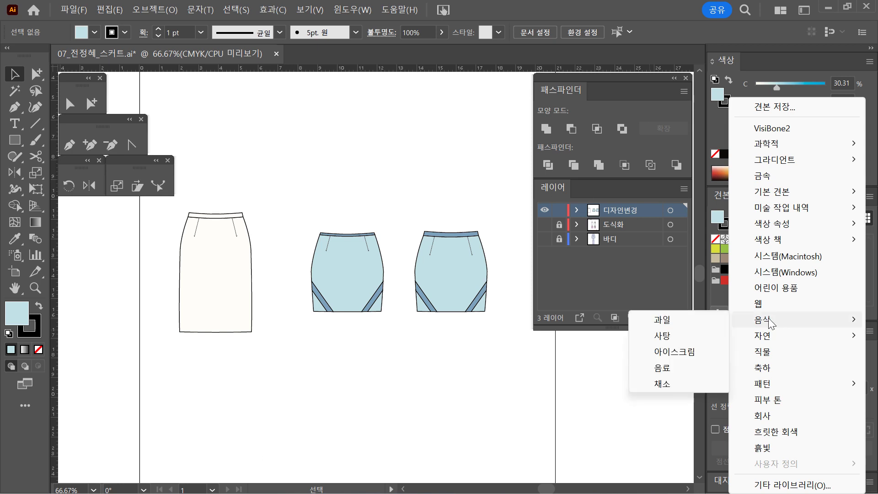
pyautogui.moveTo(771, 342)
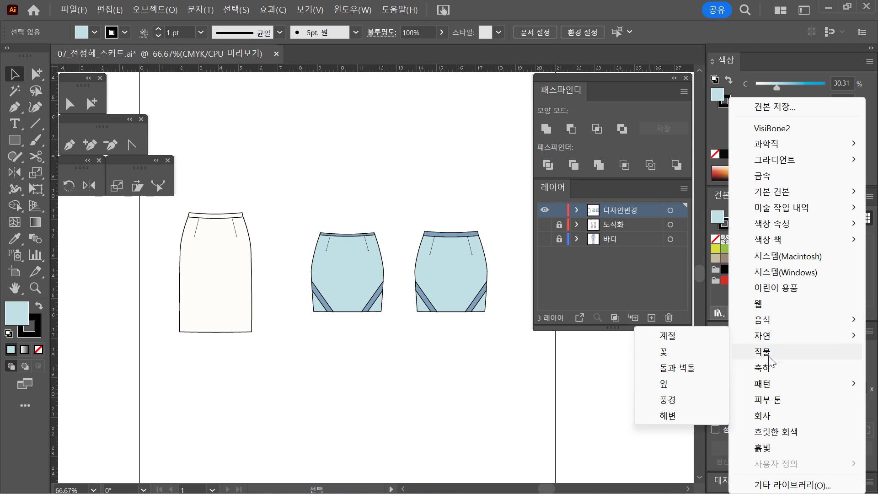
pyautogui.click(768, 400)
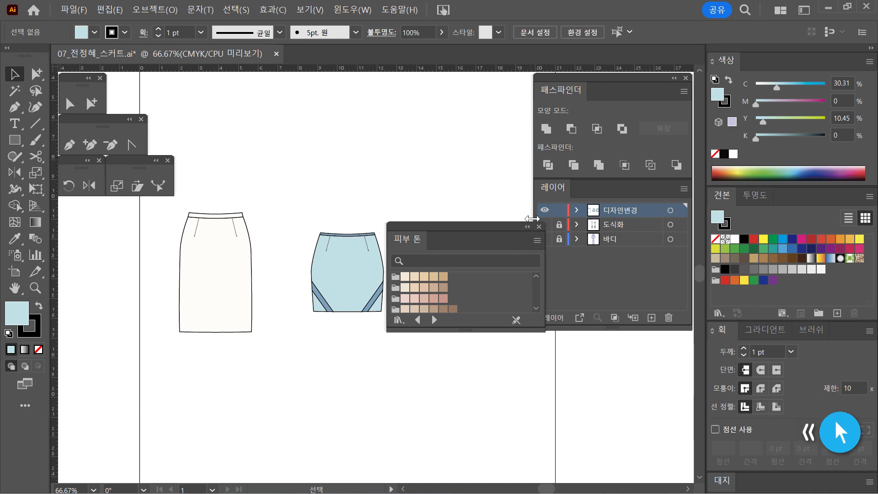
pyautogui.click(539, 227)
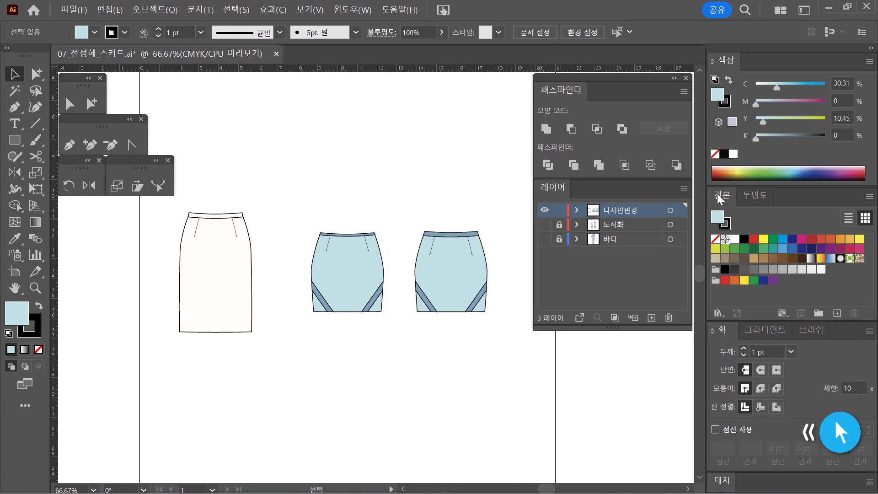
pyautogui.click(718, 313)
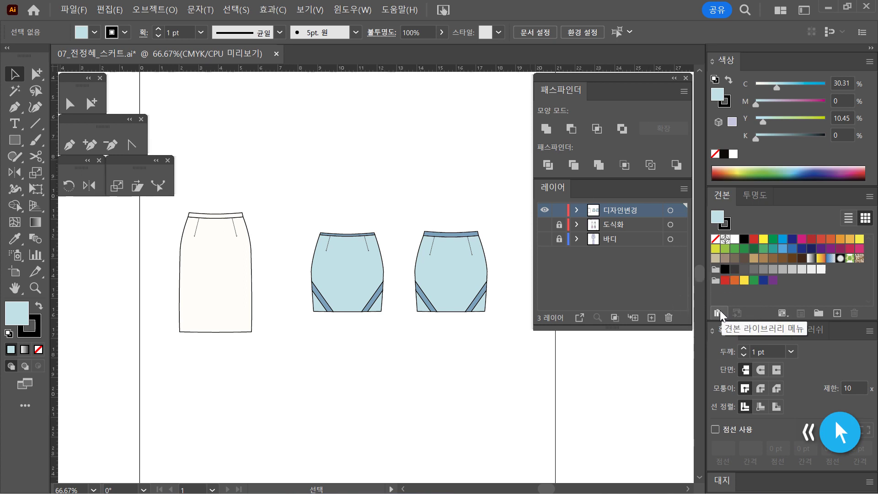
# - Load the 아이스크림 (ice cream) swatch library and place it in the empty area above the skirts
pyautogui.click(719, 311)
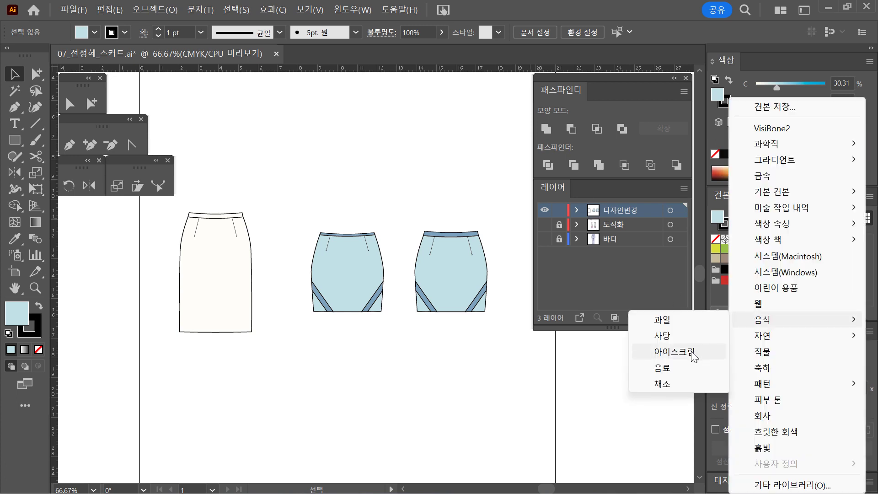
pyautogui.click(690, 350)
pyautogui.moveTo(496, 224); pyautogui.dragTo(481, 87)
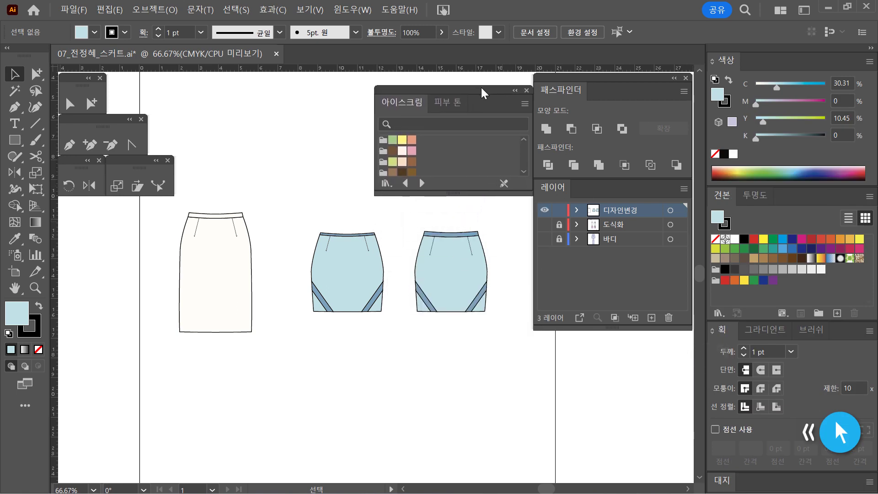
# - Fill the main panels and lower corner pieces of both short skirts with the pink swatch from the 아이스크림 library
pyautogui.click(91, 104)
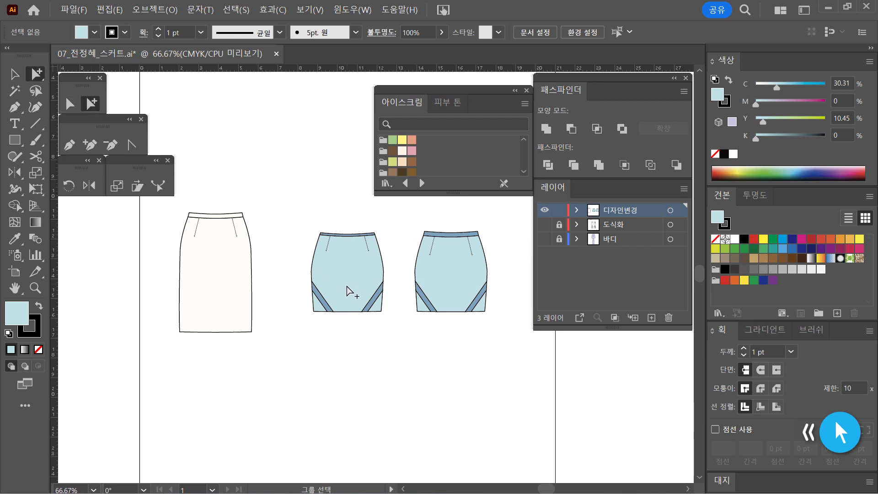
pyautogui.click(332, 302)
pyautogui.click(377, 305)
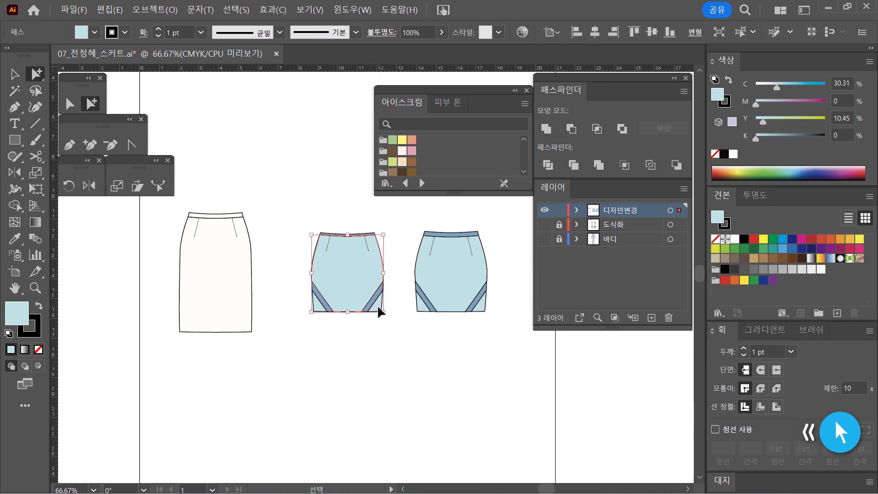
pyautogui.click(321, 305)
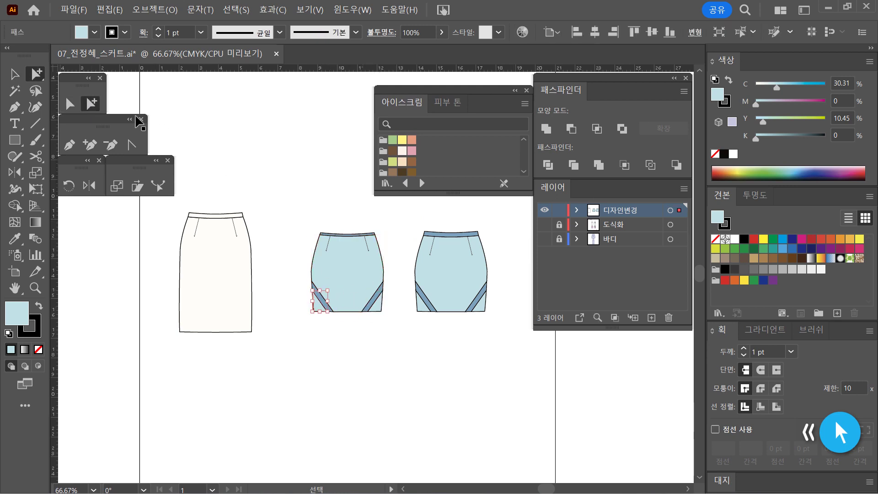
pyautogui.click(374, 306)
pyautogui.click(341, 282)
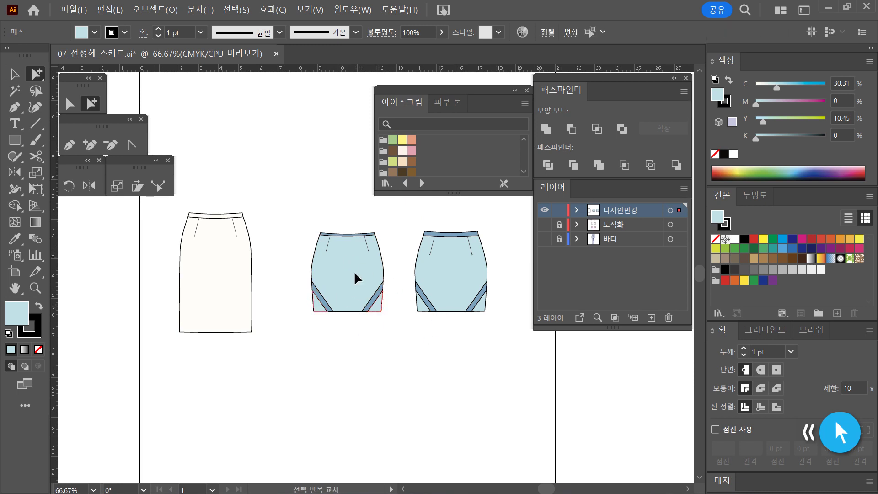
pyautogui.keyDown('shift'); pyautogui.click(437, 284); pyautogui.keyUp('shift')
pyautogui.click(411, 150)
# - Fill the waistbands and diagonal hem bands of both short skirts with the 아이스크림 library's light green, and close that library
pyautogui.keyDown('ctrl'); pyautogui.click(445, 269); pyautogui.keyUp('ctrl')
pyautogui.keyDown('ctrl'); pyautogui.click(376, 282); pyautogui.keyUp('ctrl')
pyautogui.moveTo(319, 278); pyautogui.dragTo(371, 327)
pyautogui.click(314, 258)
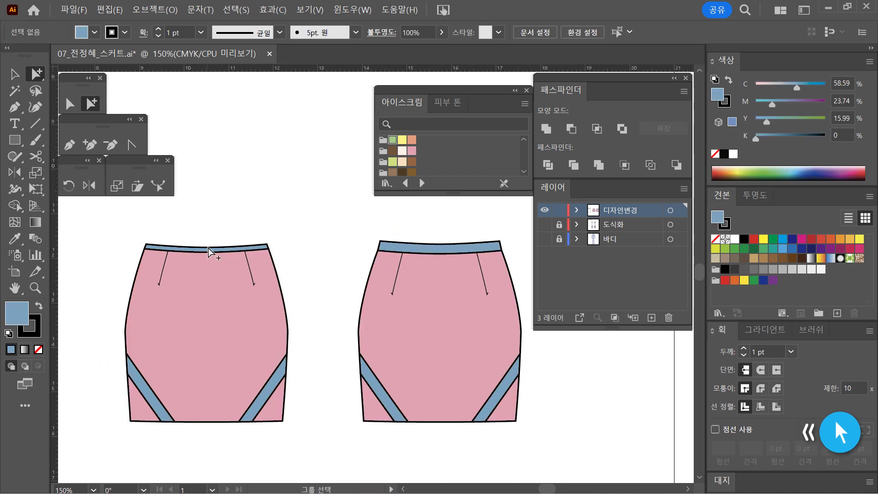
pyautogui.click(210, 250)
pyautogui.keyDown('shift'); pyautogui.click(152, 402); pyautogui.keyUp('shift')
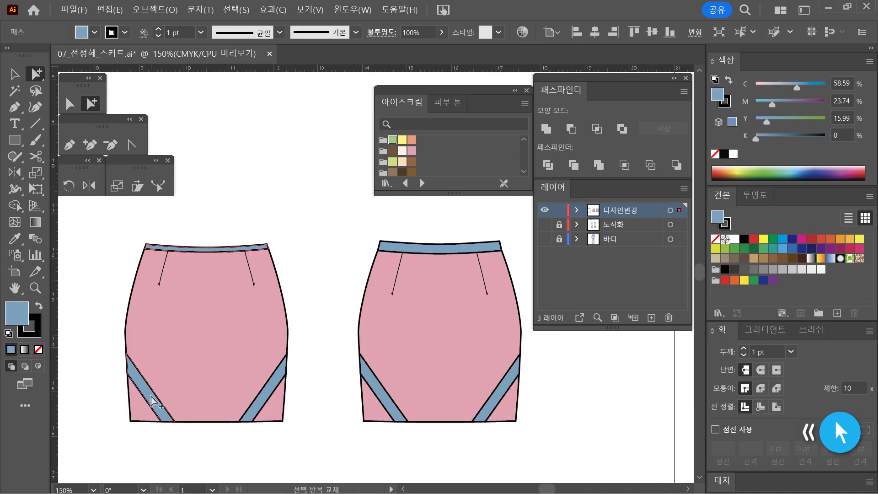
pyautogui.keyDown('shift'); pyautogui.click(267, 396); pyautogui.keyUp('shift')
pyautogui.keyDown('shift'); pyautogui.click(448, 248); pyautogui.keyUp('shift')
pyautogui.keyDown('shift'); pyautogui.click(379, 389); pyautogui.keyUp('shift')
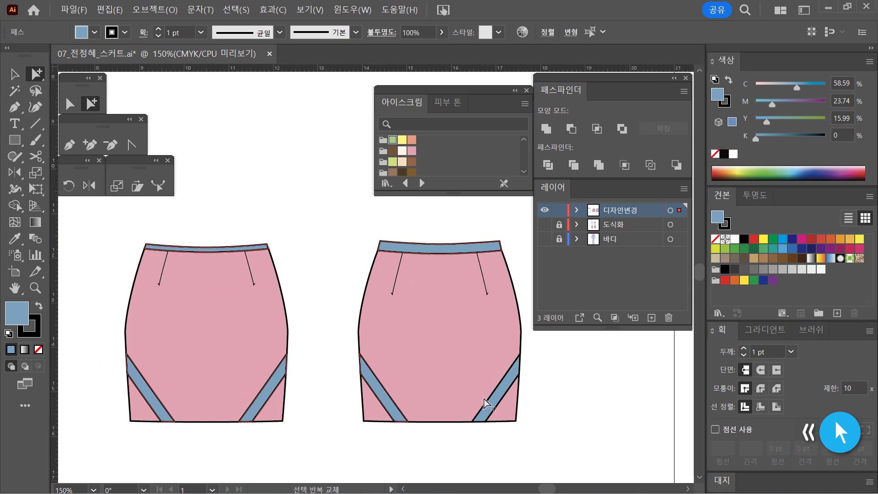
pyautogui.keyDown('shift'); pyautogui.click(498, 398); pyautogui.keyUp('shift')
pyautogui.click(392, 140)
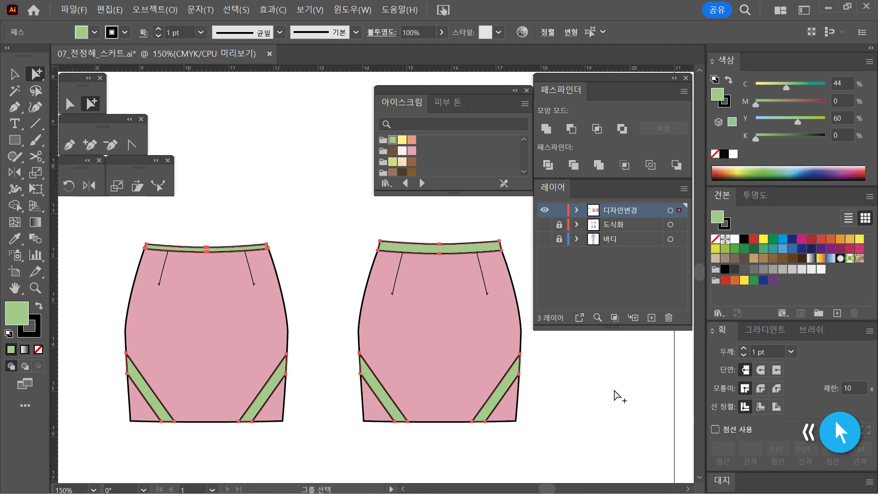
pyautogui.click(619, 419)
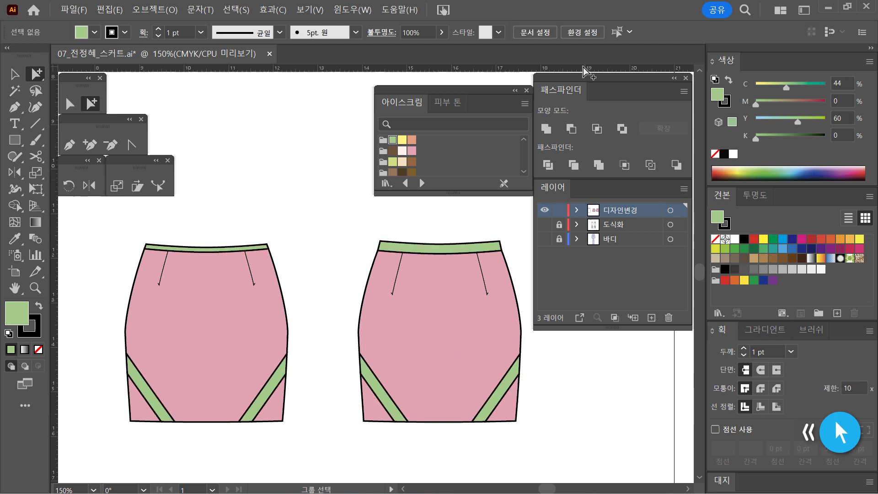
pyautogui.click(526, 90)
# - Look over the whole set of skirts and browse the available swatch library categories, such as 음식 and 직물
pyautogui.press('z')
pyautogui.keyDown('alt'); pyautogui.click(401, 285); pyautogui.keyUp('alt')
pyautogui.keyDown('alt'); pyautogui.click(406, 294); pyautogui.keyUp('alt')
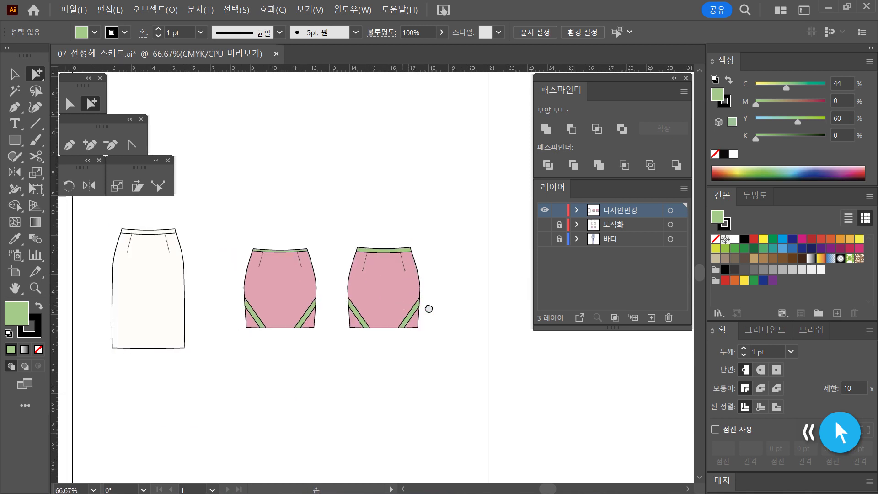
pyautogui.click(444, 307)
pyautogui.keyDown('alt'); pyautogui.click(481, 327); pyautogui.keyUp('alt')
pyautogui.click(471, 322)
pyautogui.keyDown('alt'); pyautogui.click(470, 322); pyautogui.keyUp('alt')
pyautogui.moveTo(392, 289); pyautogui.dragTo(452, 320)
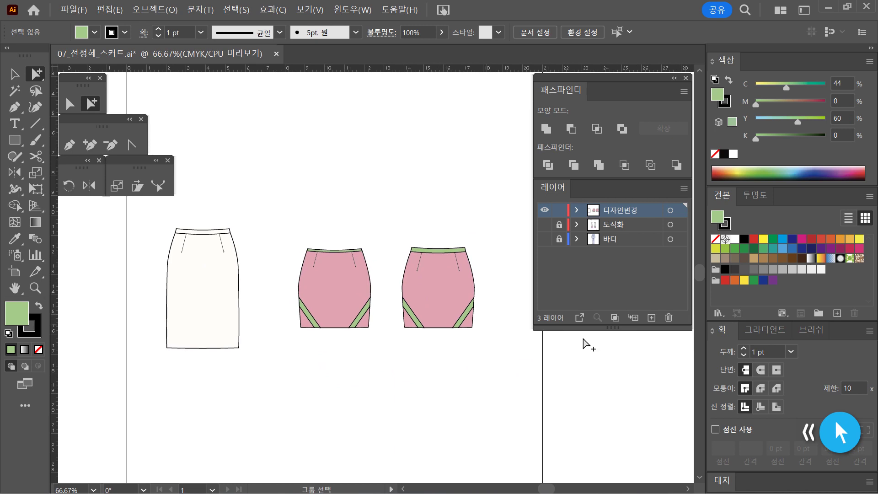
pyautogui.click(719, 311)
pyautogui.click(718, 310)
pyautogui.click(718, 311)
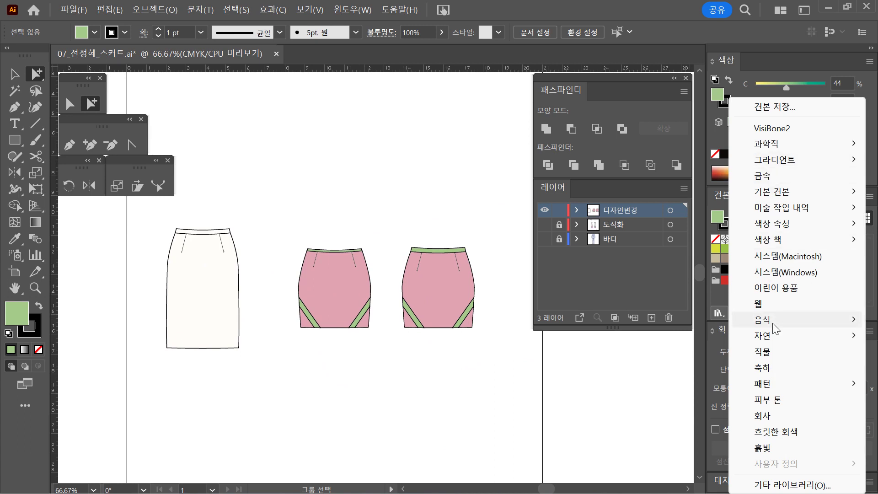
pyautogui.moveTo(773, 323)
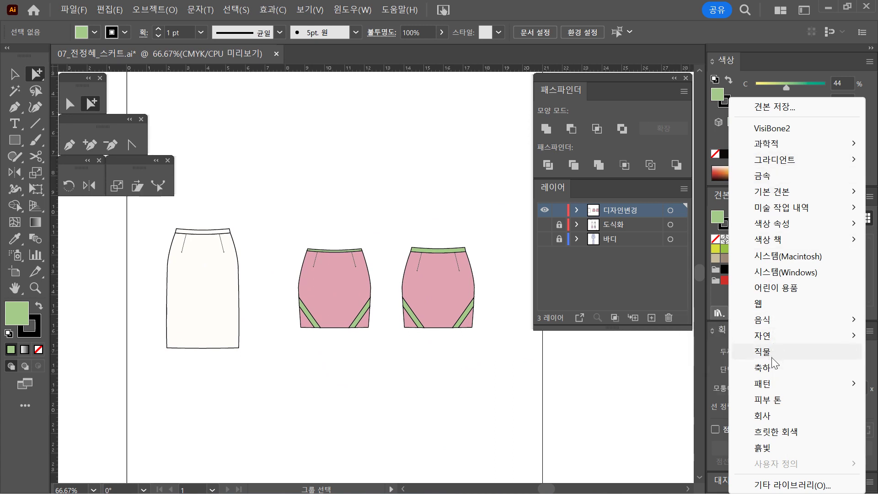
pyautogui.click(719, 295)
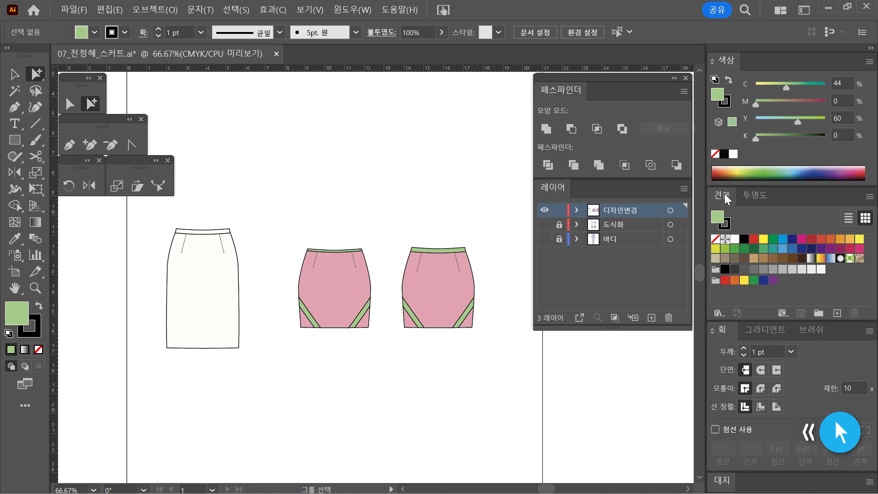
# - Examine the swatch library list under 견본 라이브러리 열기 and compare it with the 견본 라이브러리 메뉴 list
pyautogui.click(869, 197)
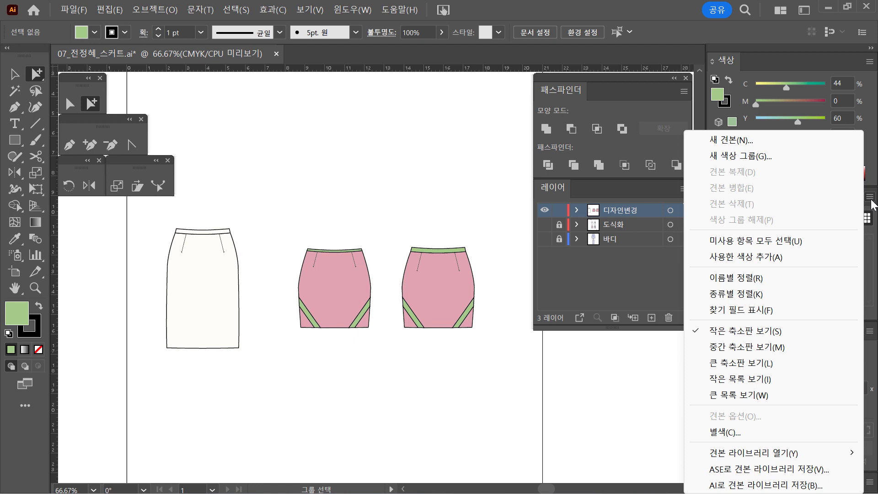
pyautogui.moveTo(782, 460)
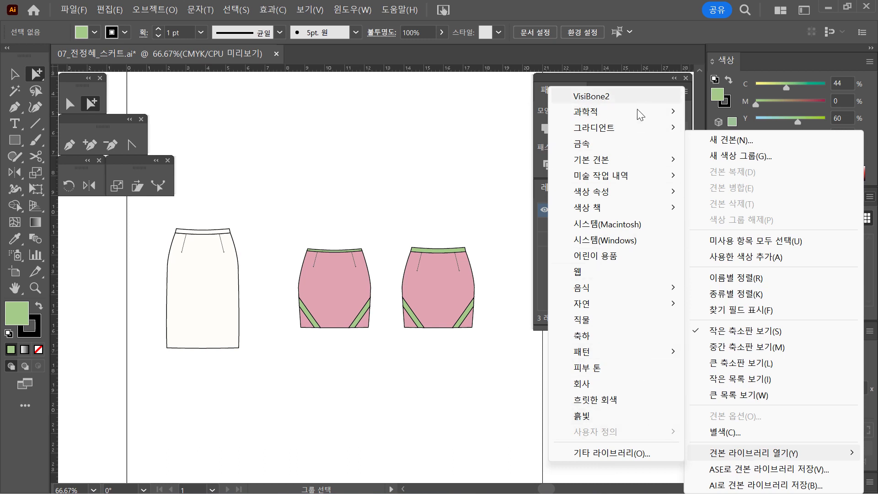
pyautogui.click(498, 414)
pyautogui.click(718, 313)
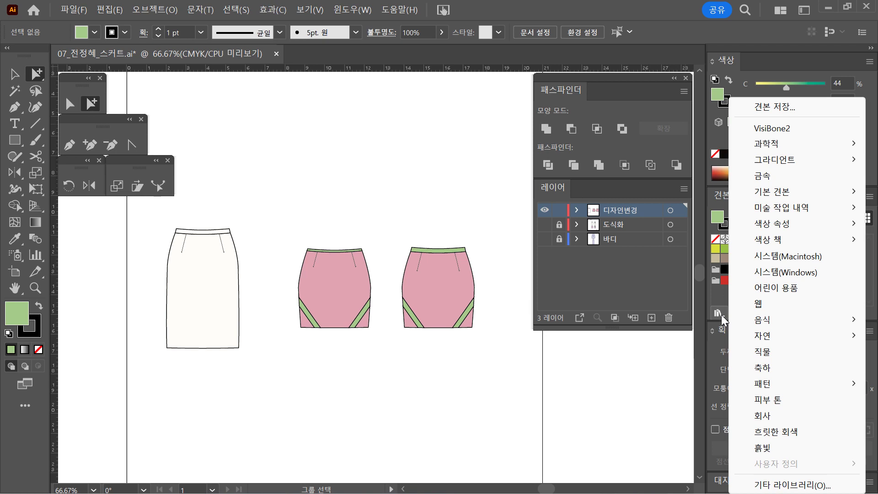
pyautogui.click(721, 314)
pyautogui.click(720, 314)
pyautogui.click(661, 379)
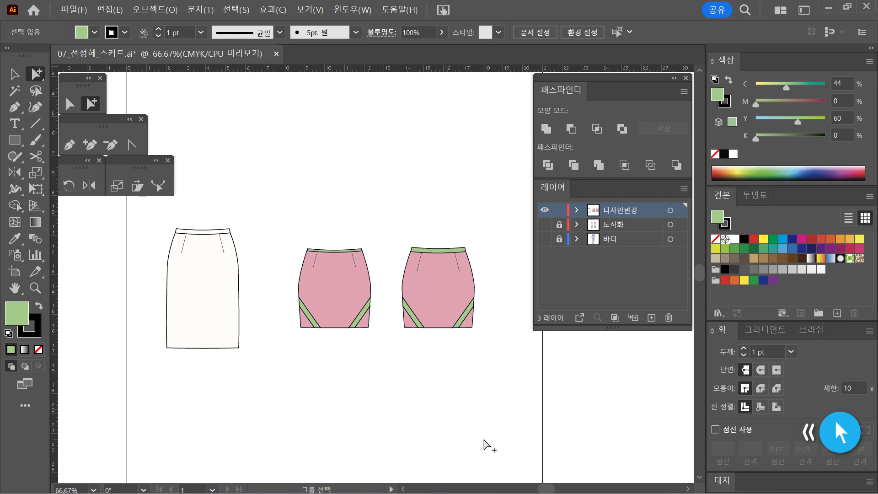